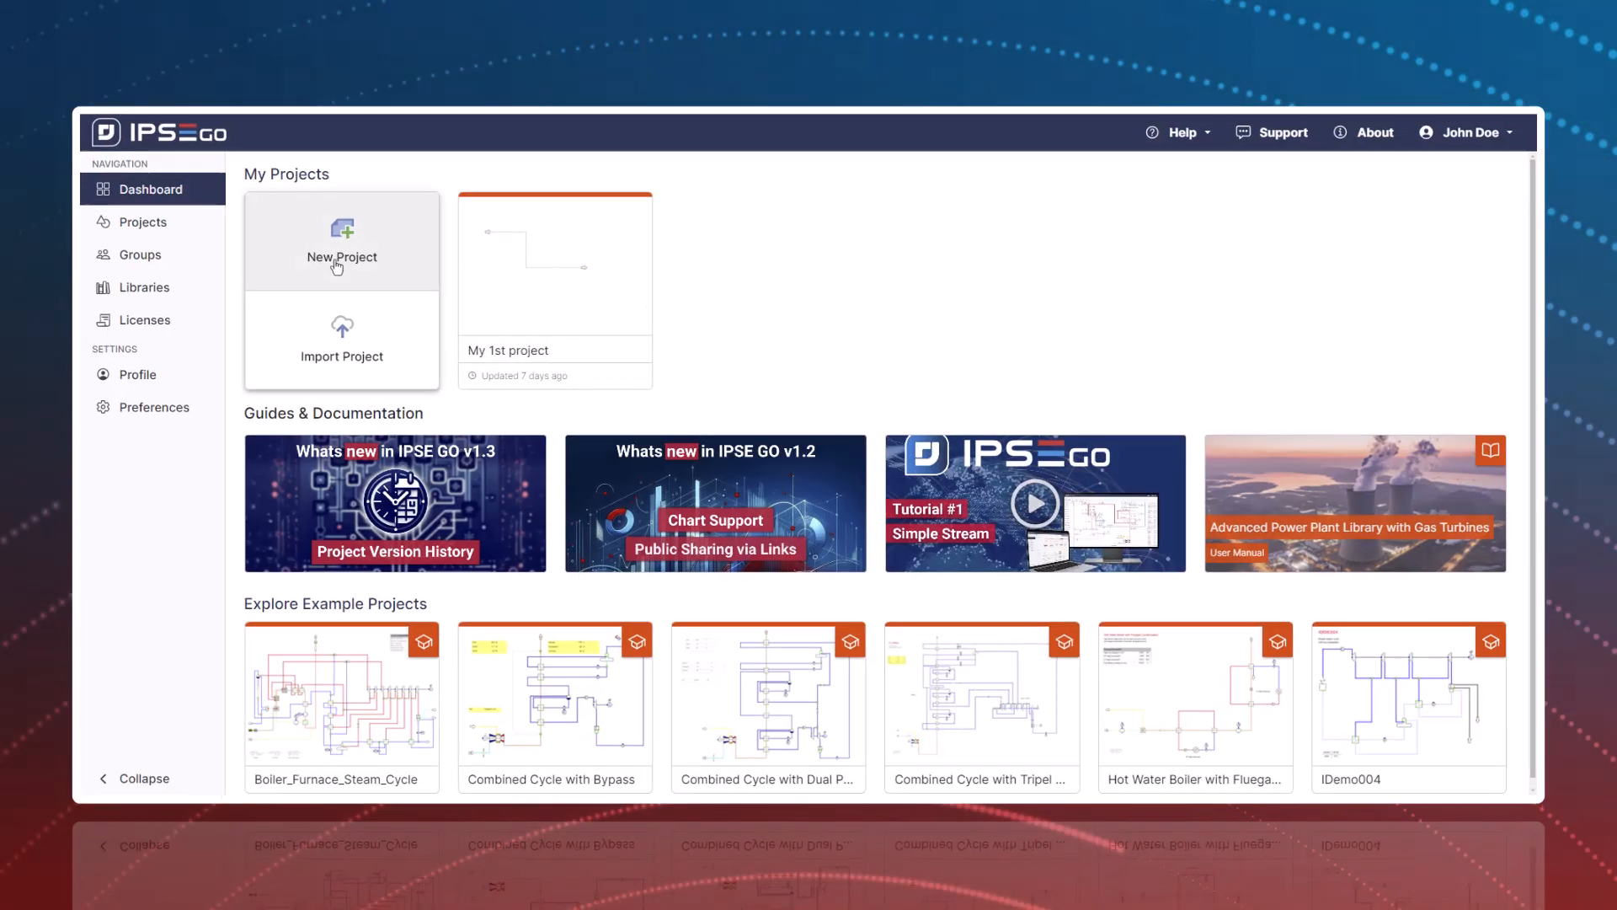
- Create a project named Simple Stream with library APP_Lib_GT and description "This is a single stream tutorial.", and open it
left_click(348, 245)
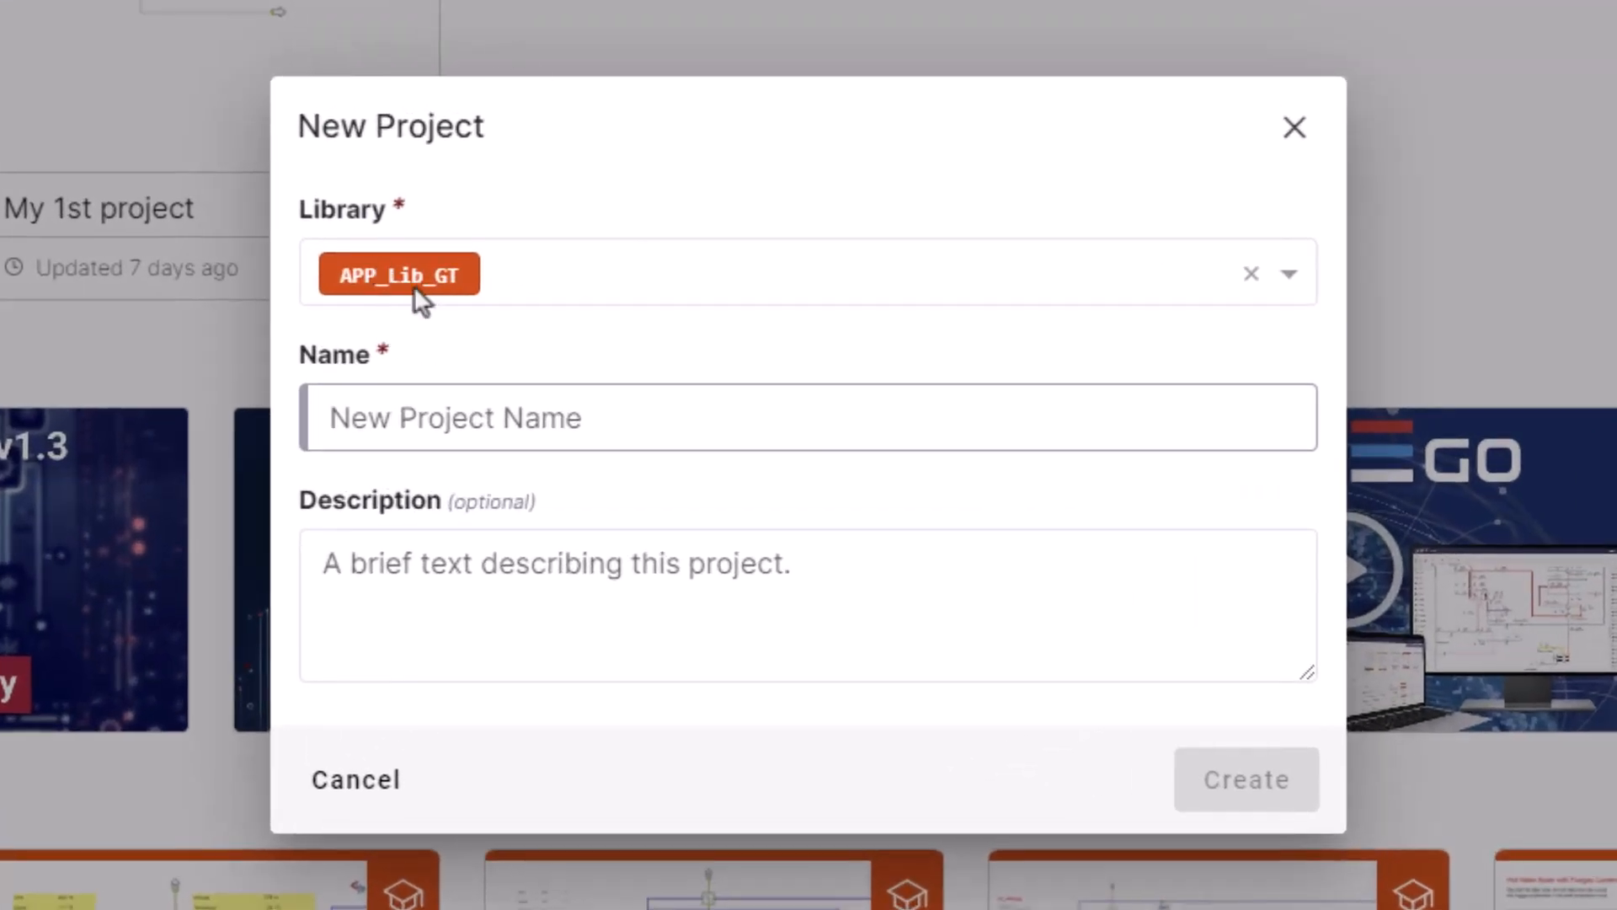
type("Simple Stream")
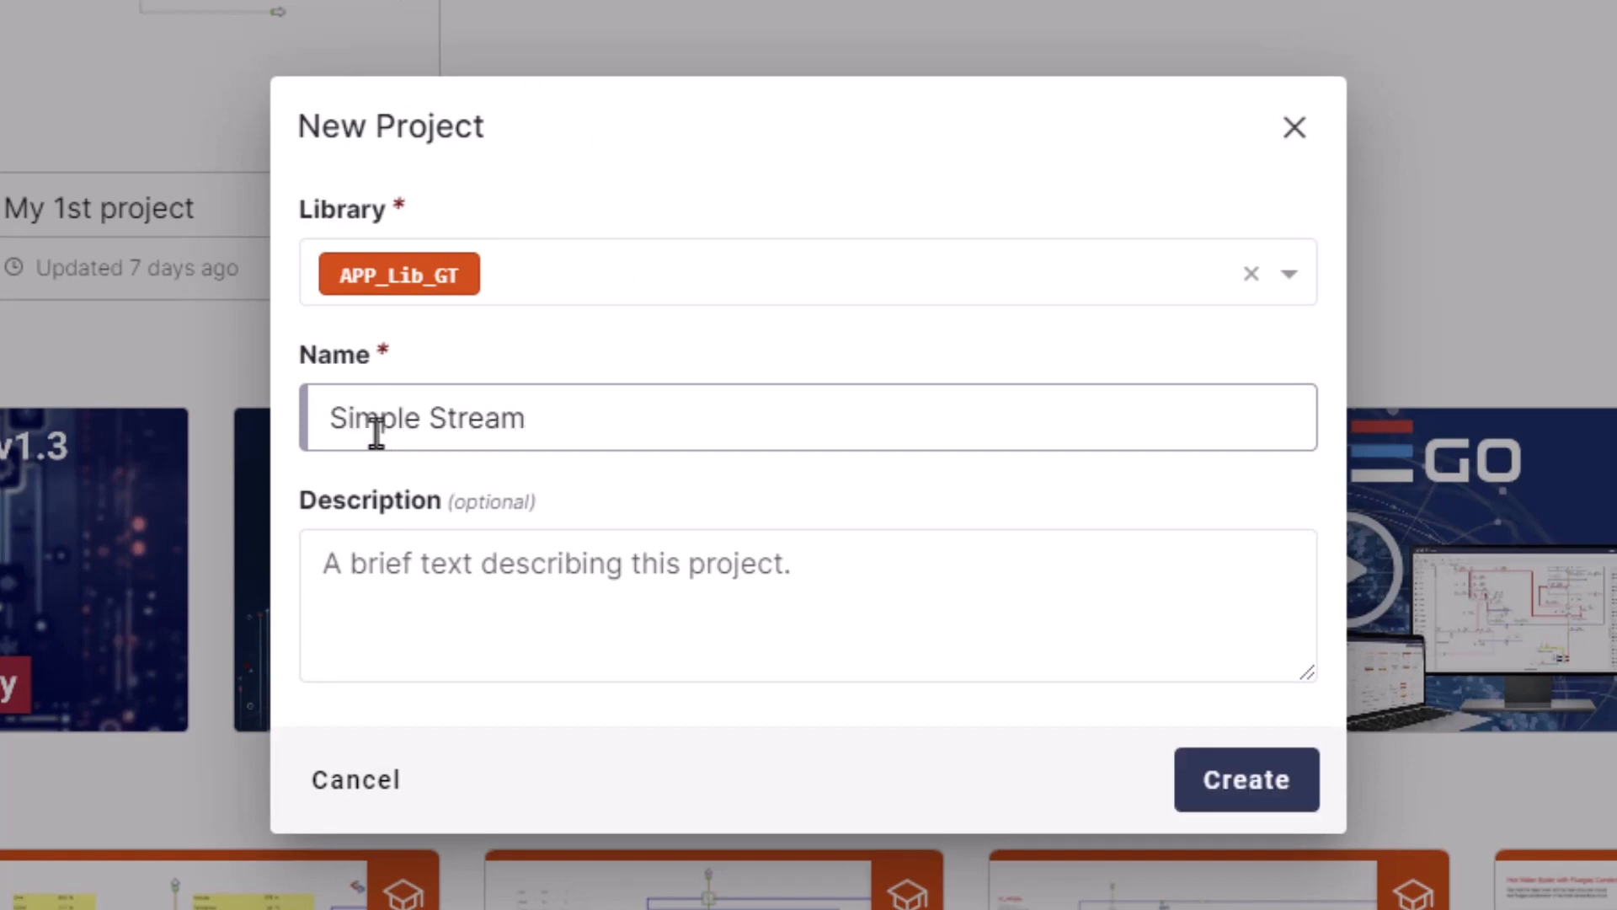
left_click(453, 579)
type("This is a single stream tutorial.")
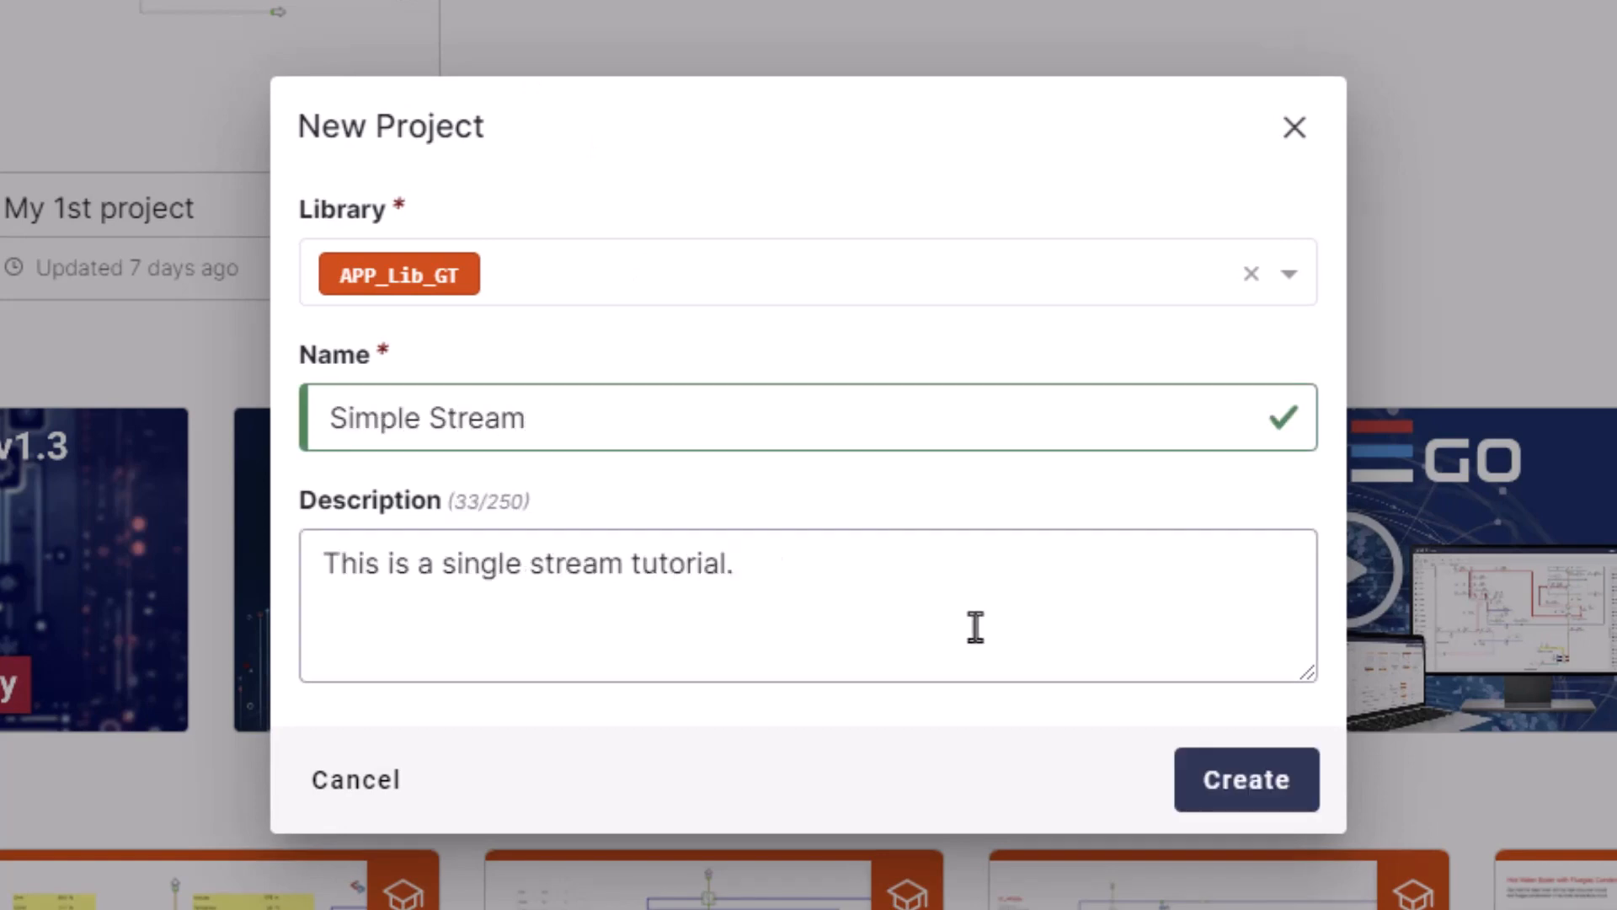
left_click(716, 499)
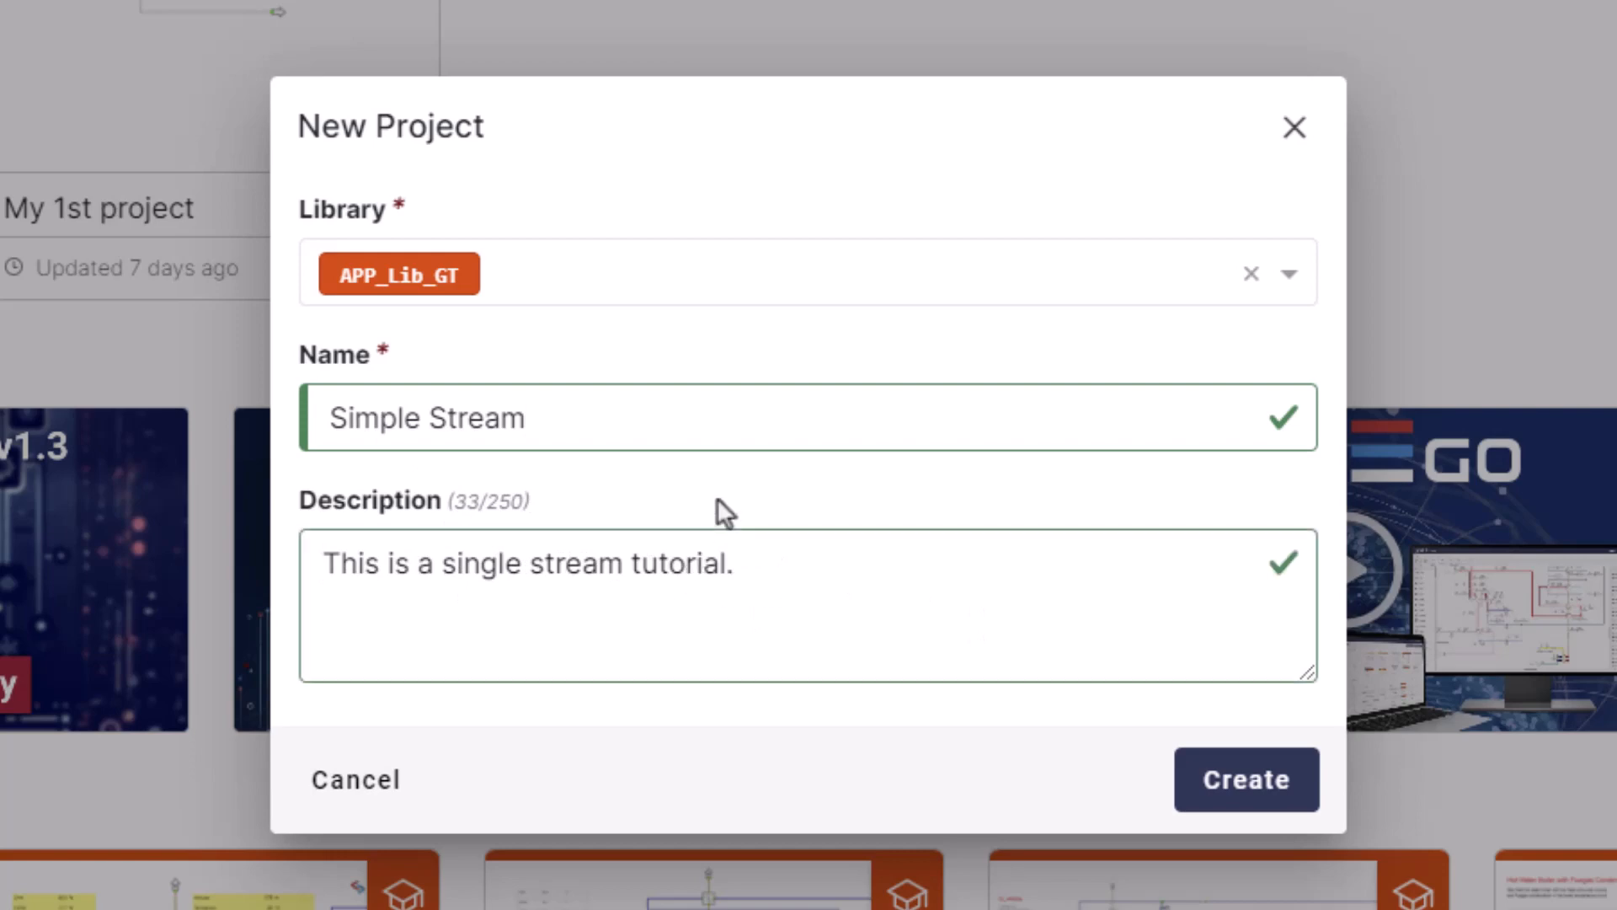
left_click(1247, 779)
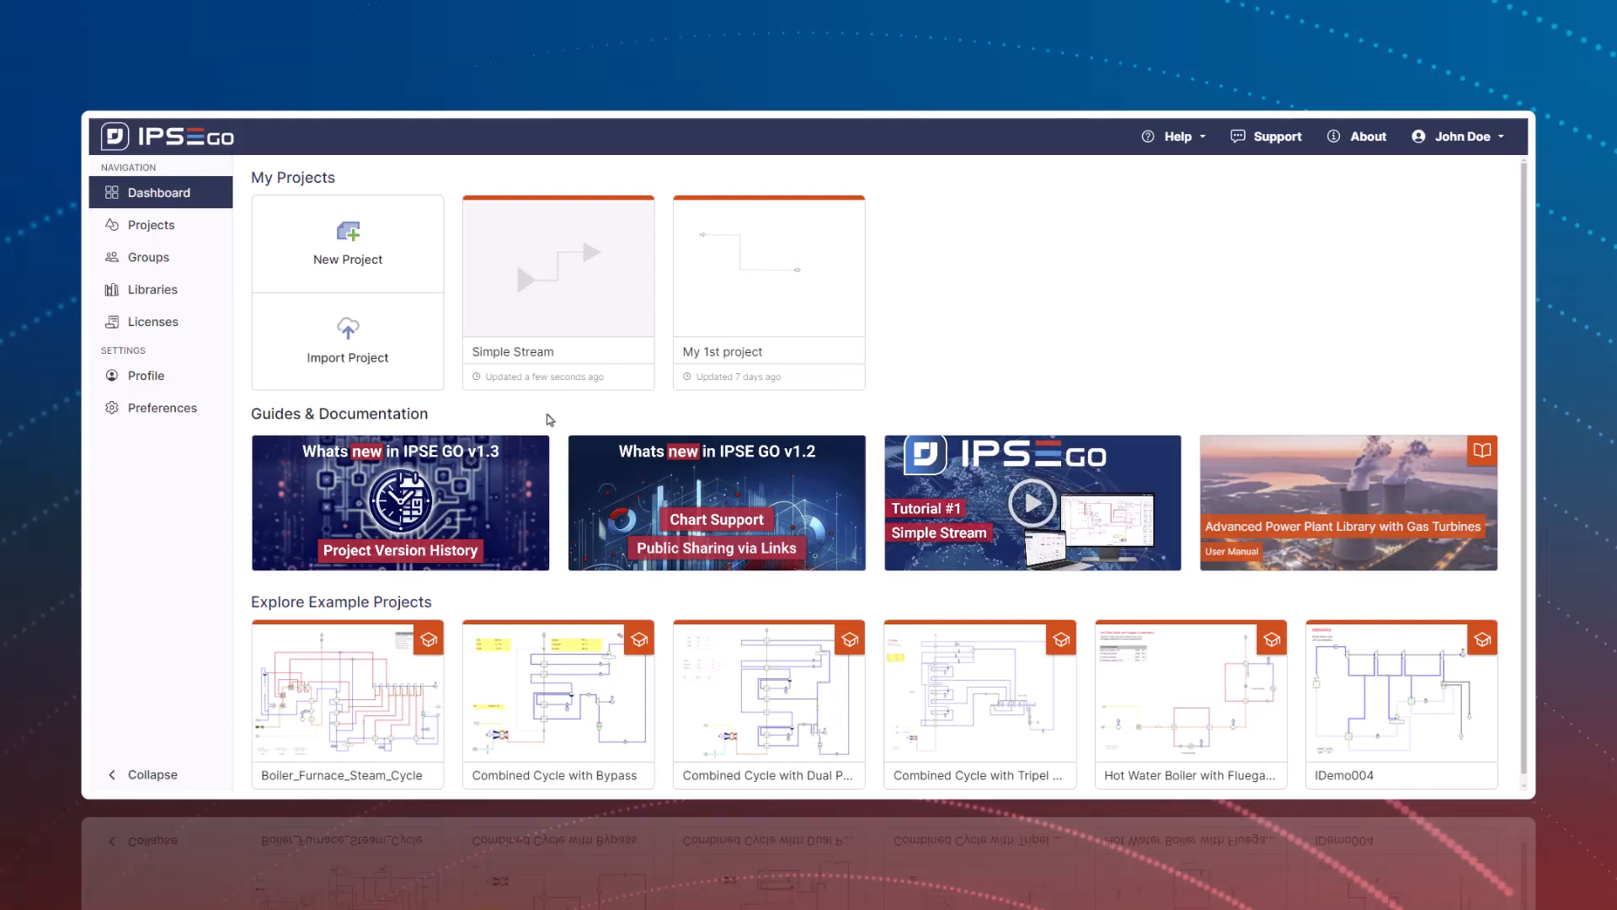
left_click(552, 318)
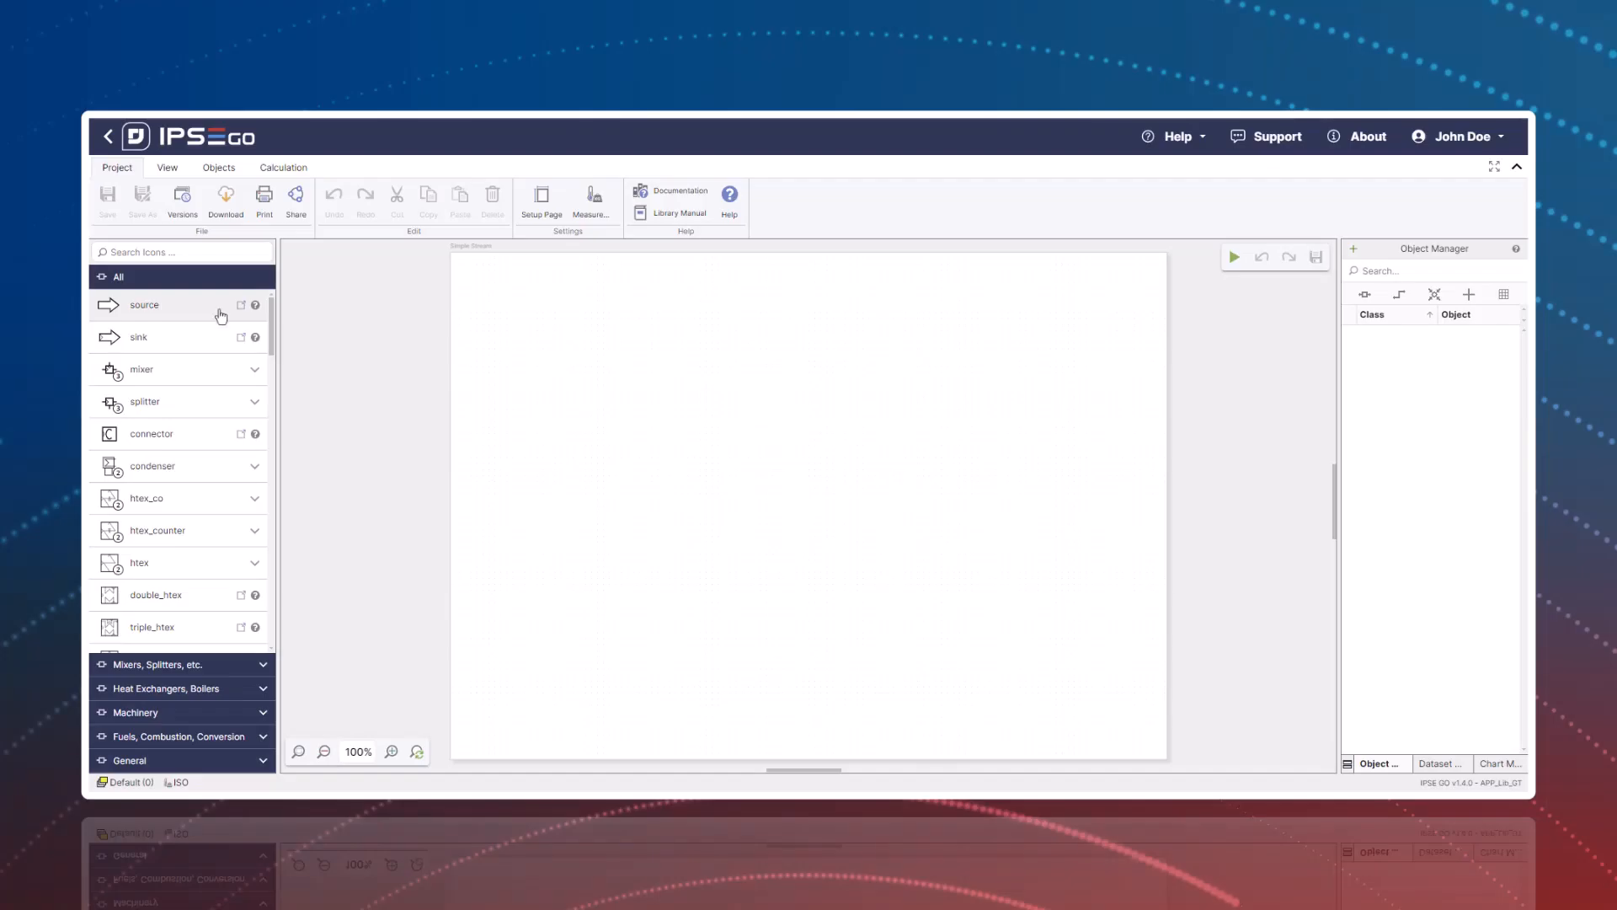
- Place a source on the page and a sink above and to the right of it, rotated to point upward
left_click_drag(221, 316, 615, 391)
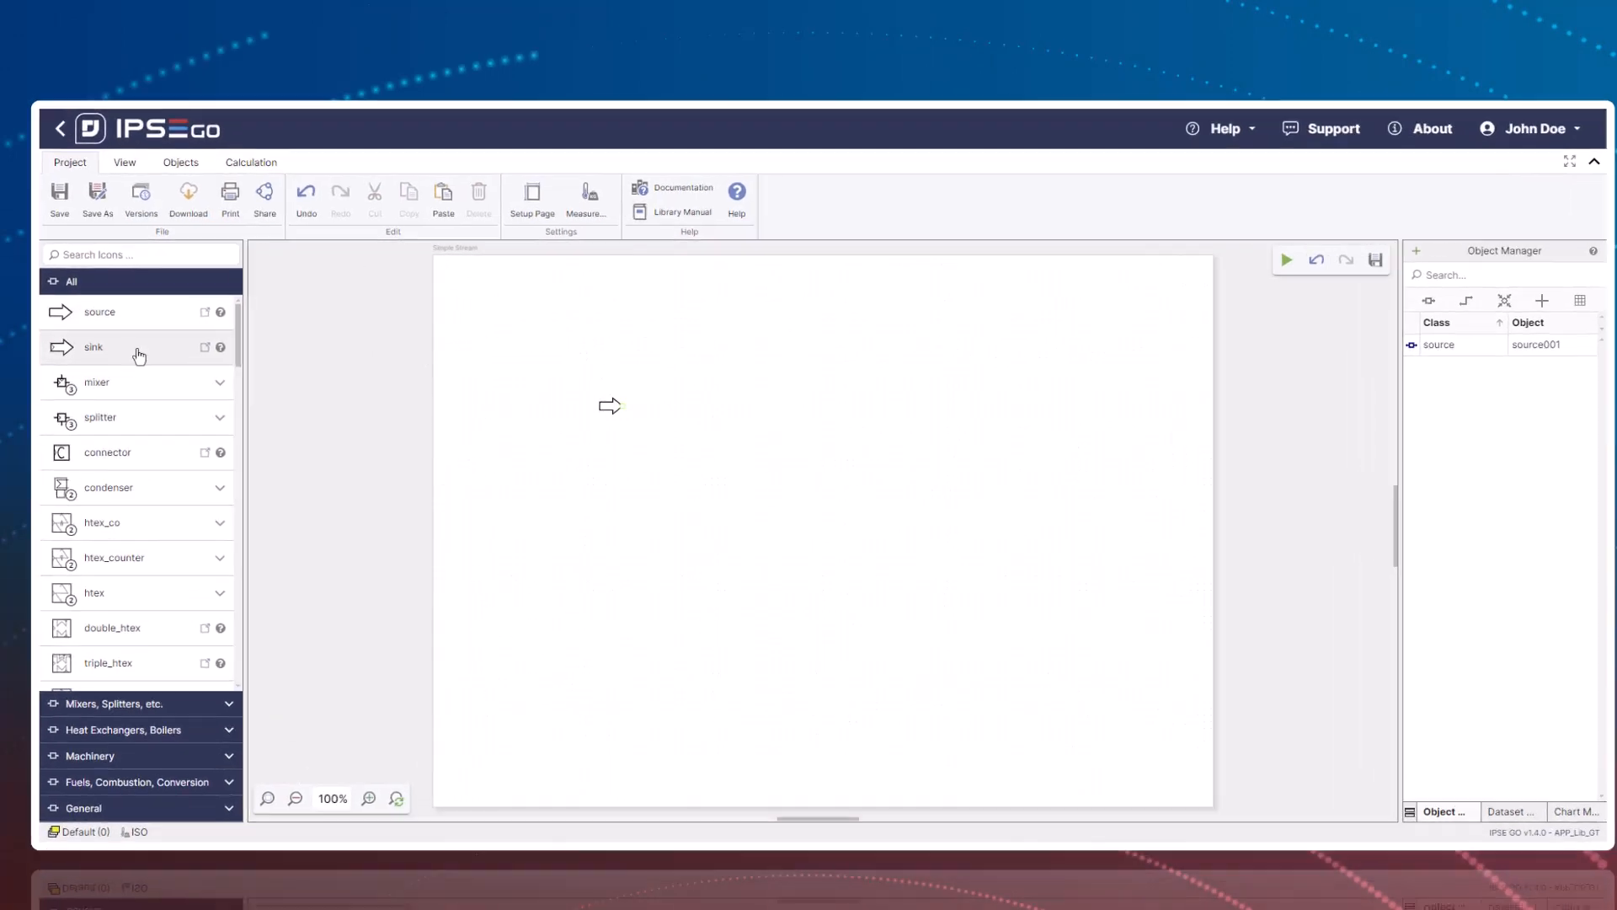
left_click_drag(139, 355, 801, 307)
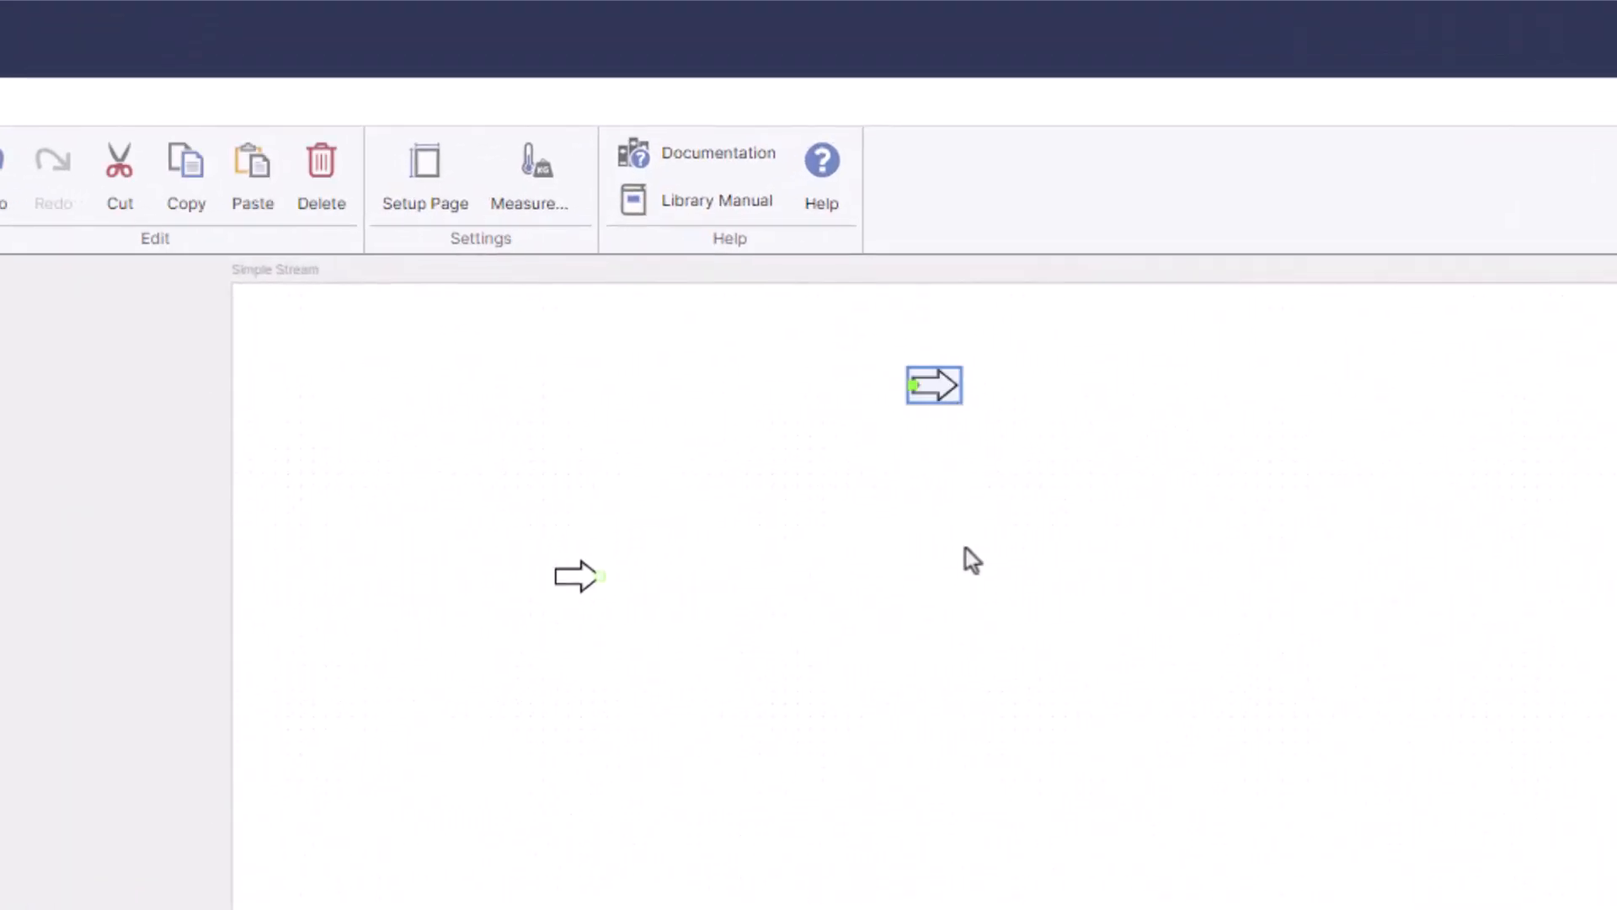
key("r")
key("r")
key("r")
key("r")
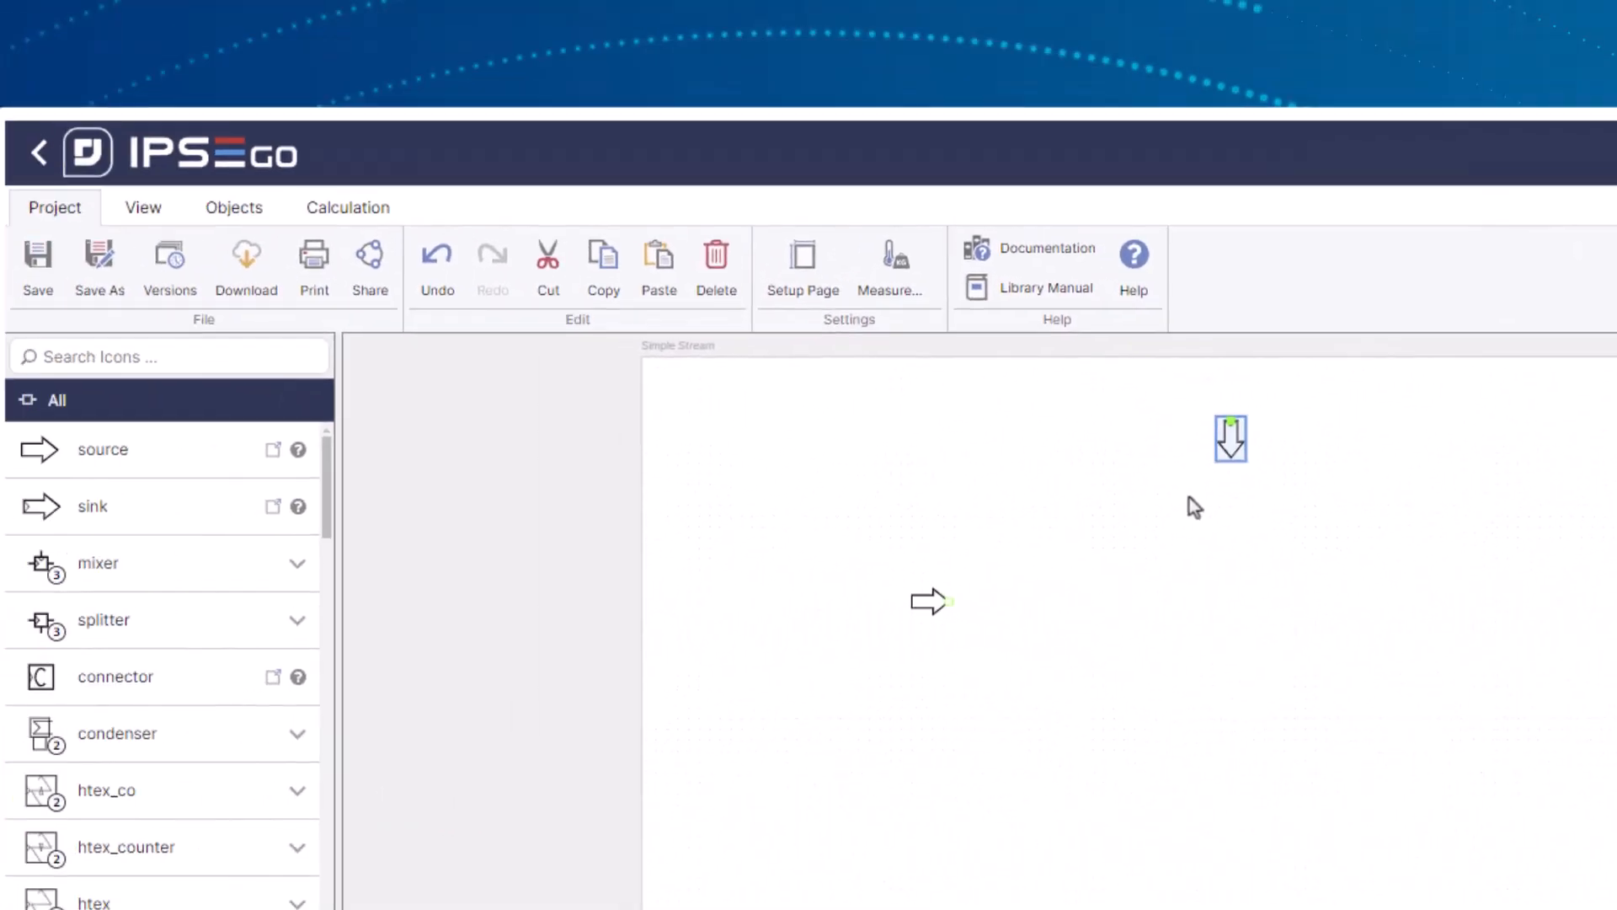
left_click(341, 230)
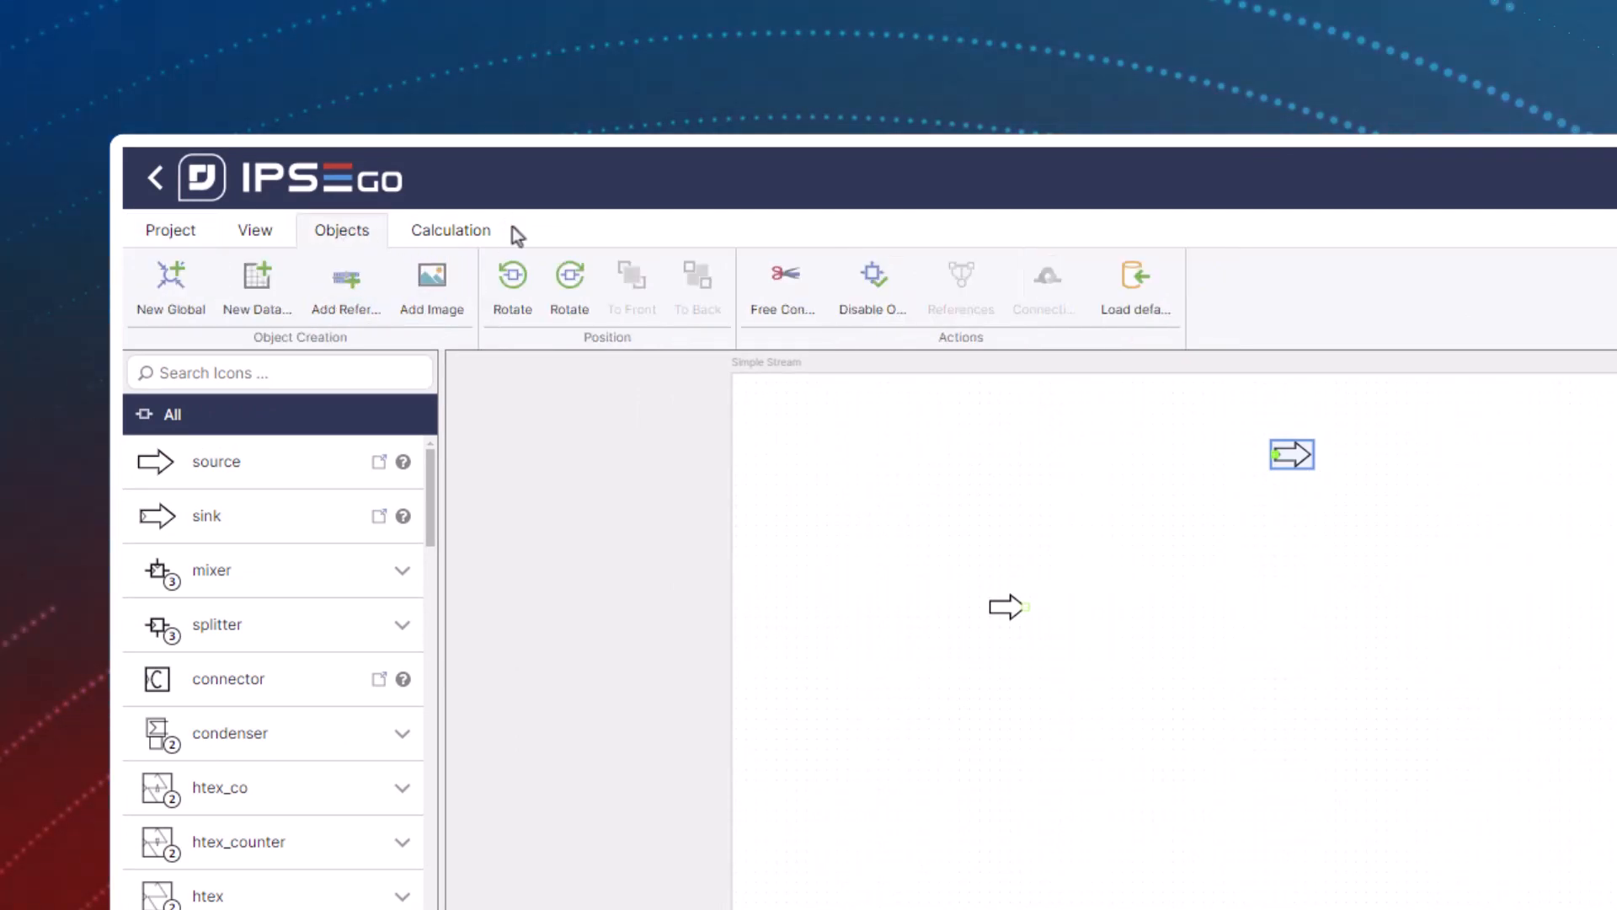
left_click(514, 286)
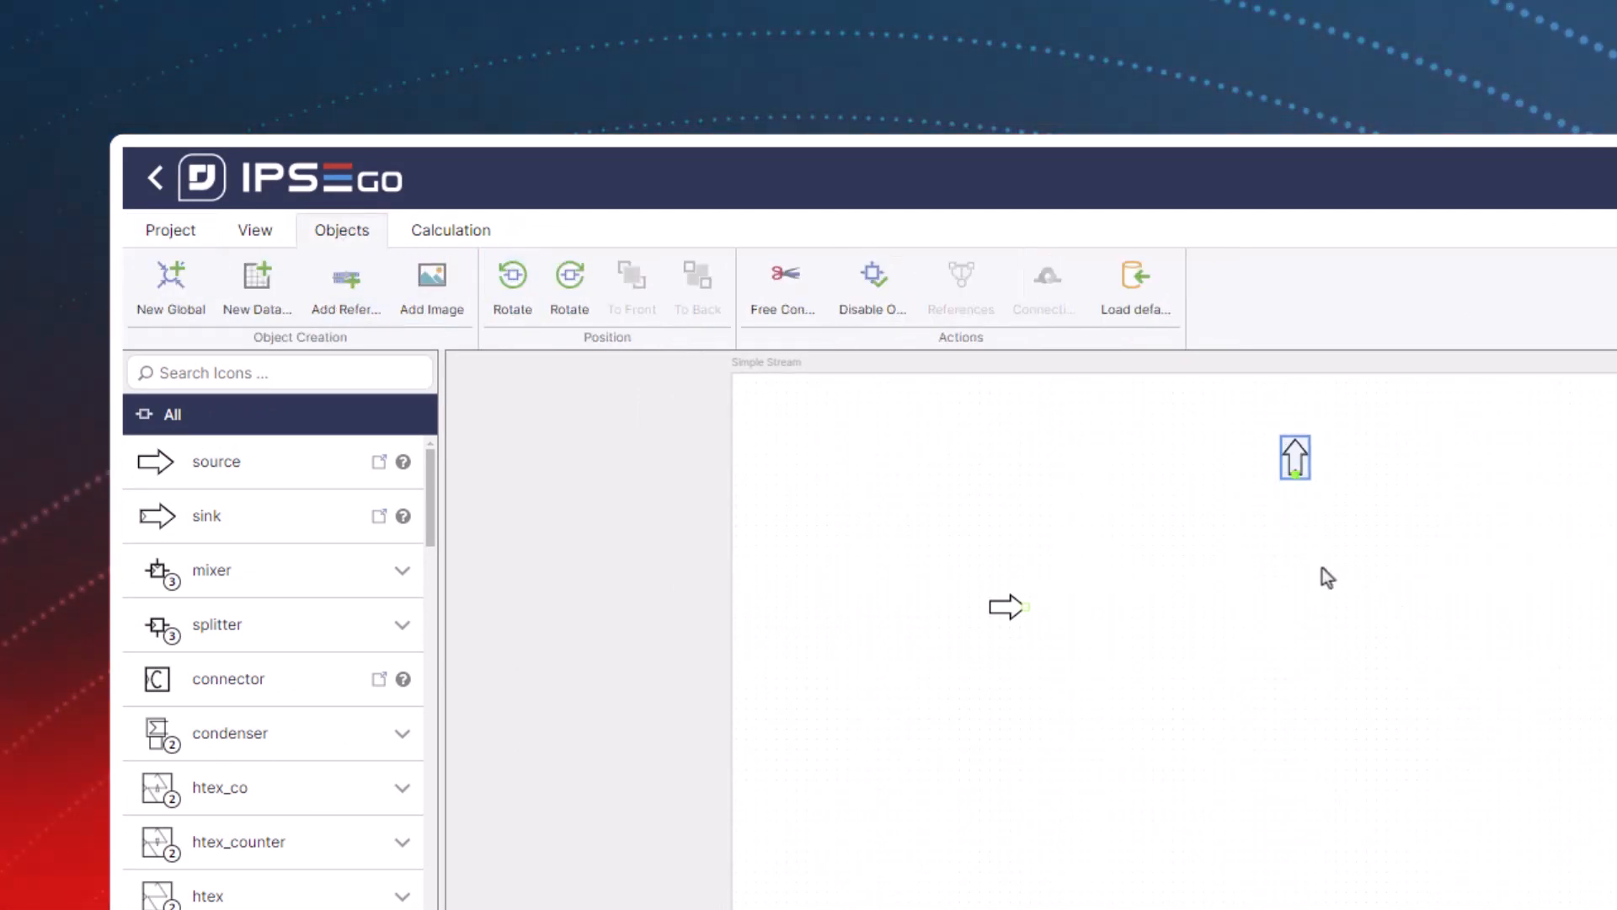
left_click(1295, 560)
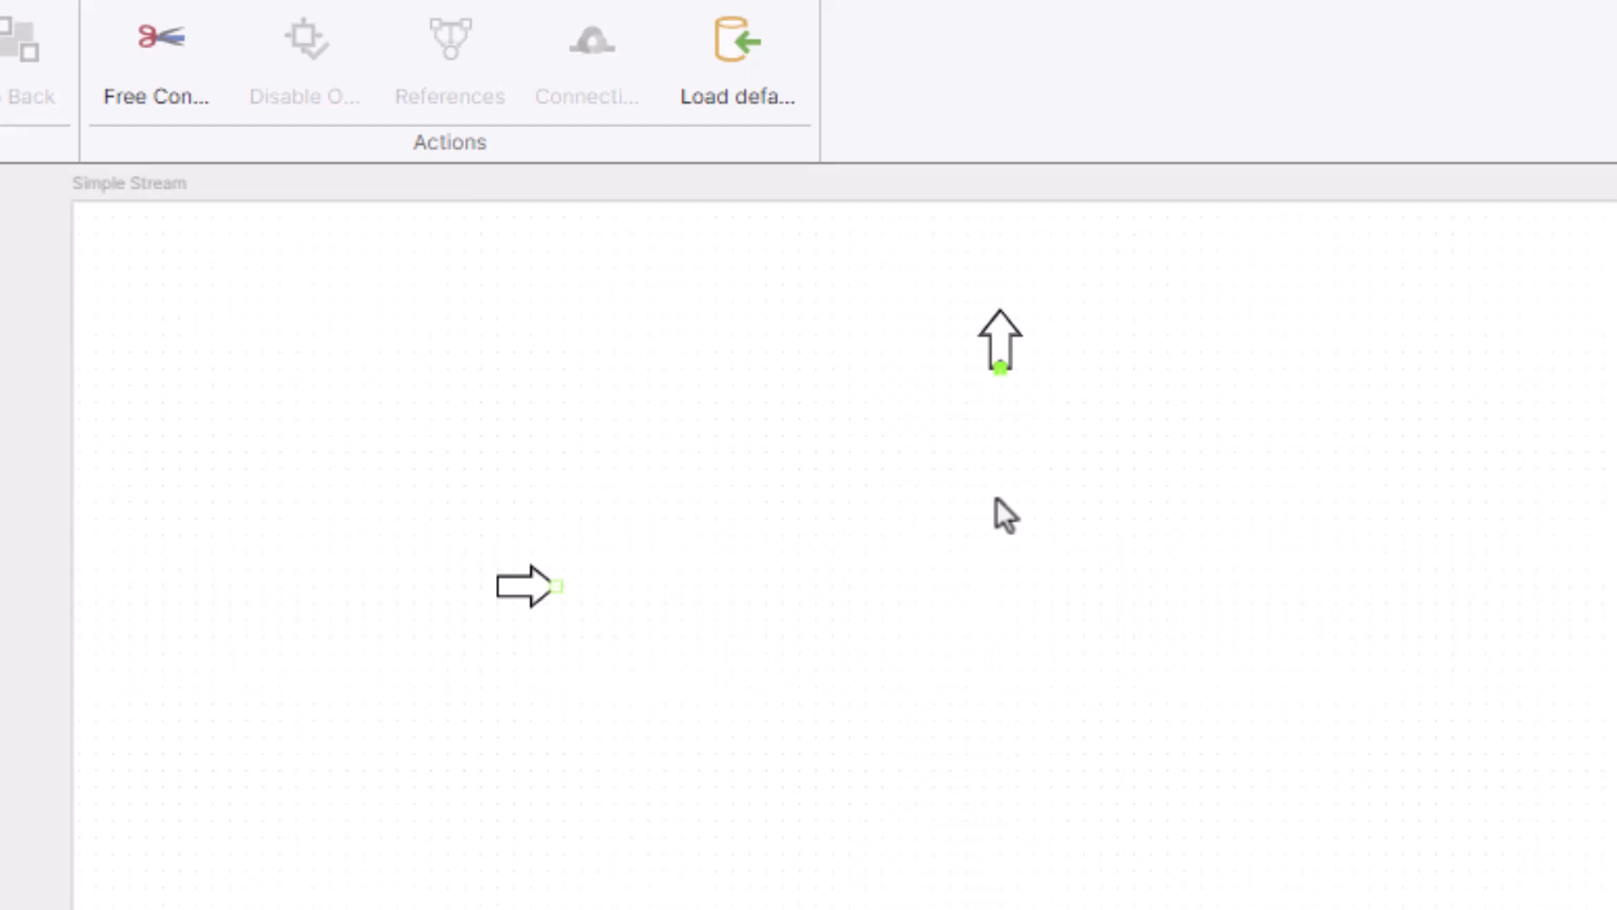
- Connect the source outlet to the sink inlet with a stream that has one right-angle bend directly below the sink
left_click(555, 590)
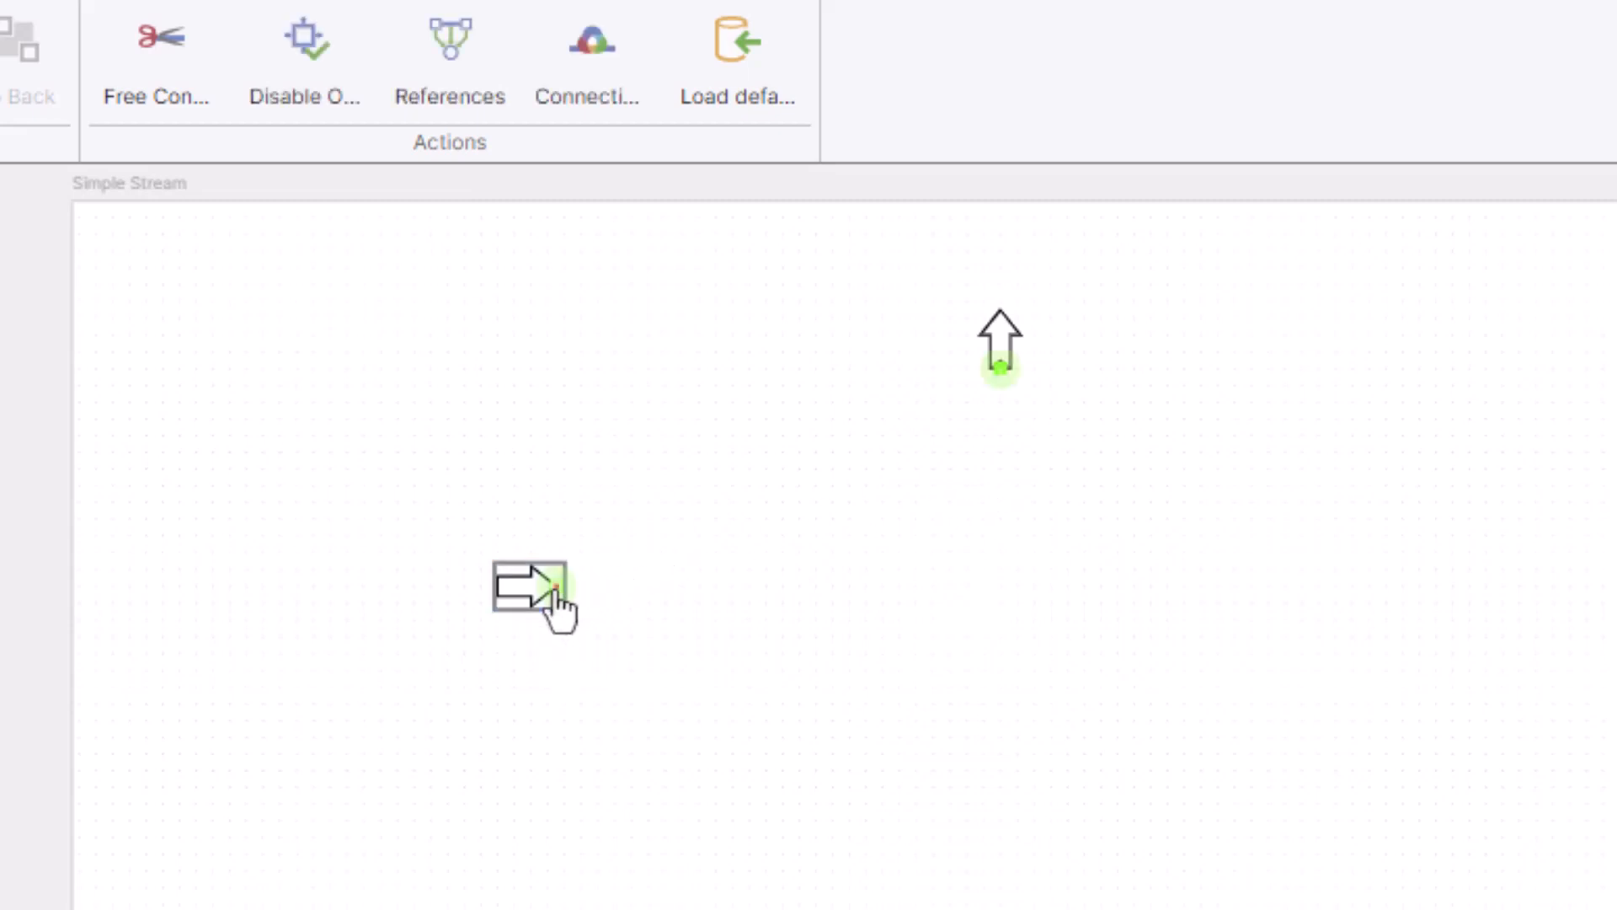
left_click_drag(556, 588, 907, 576)
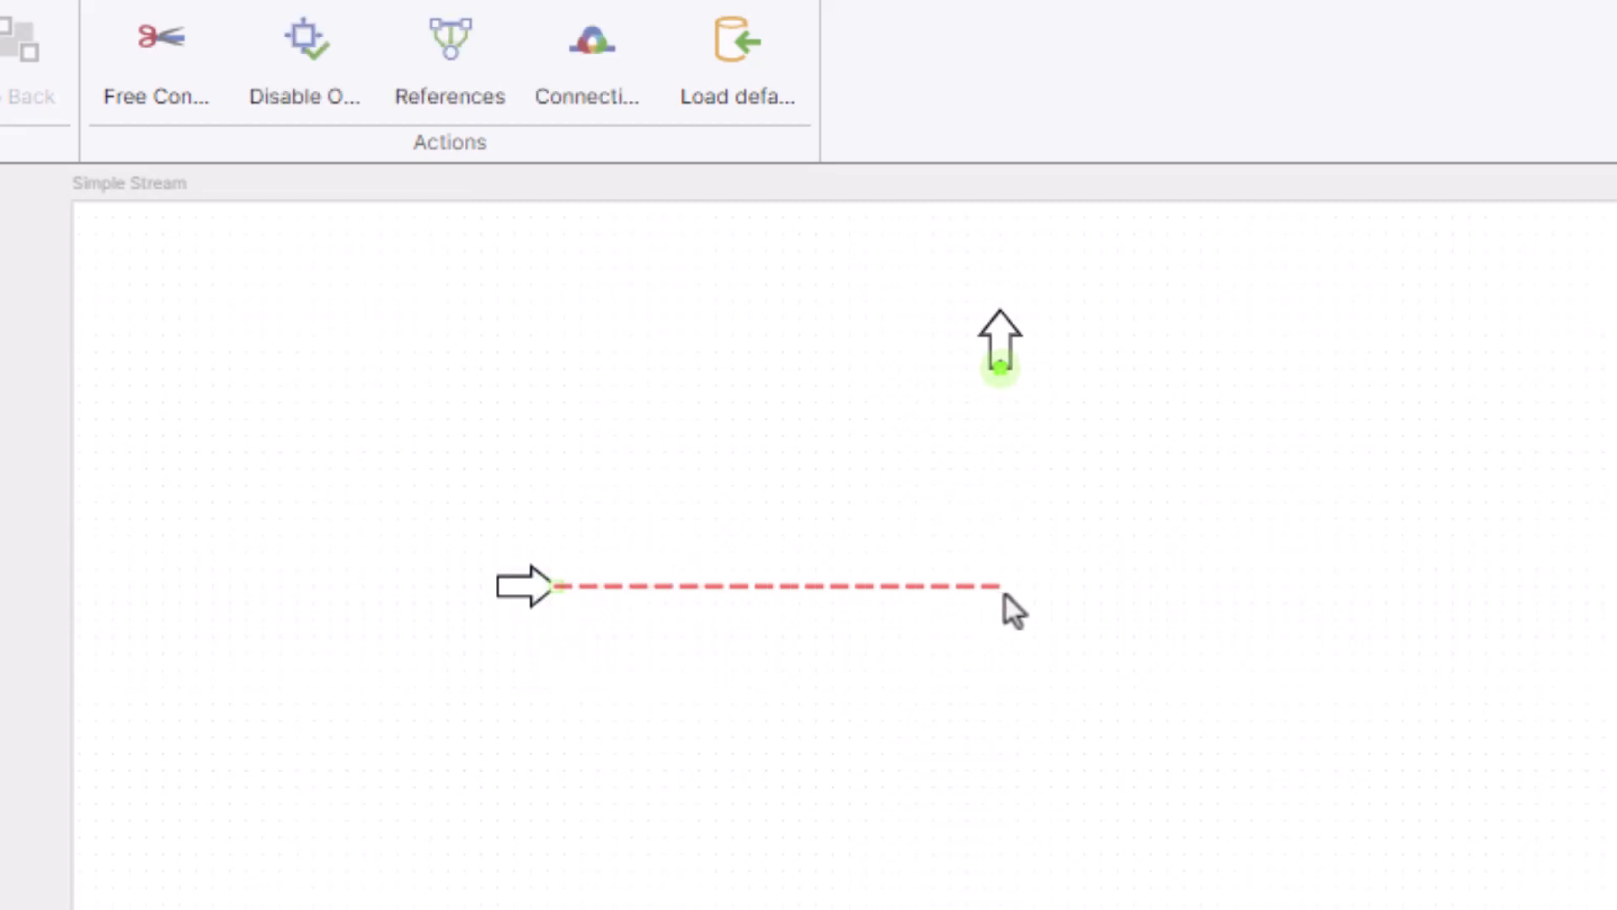
left_click_drag(1003, 589, 1003, 590)
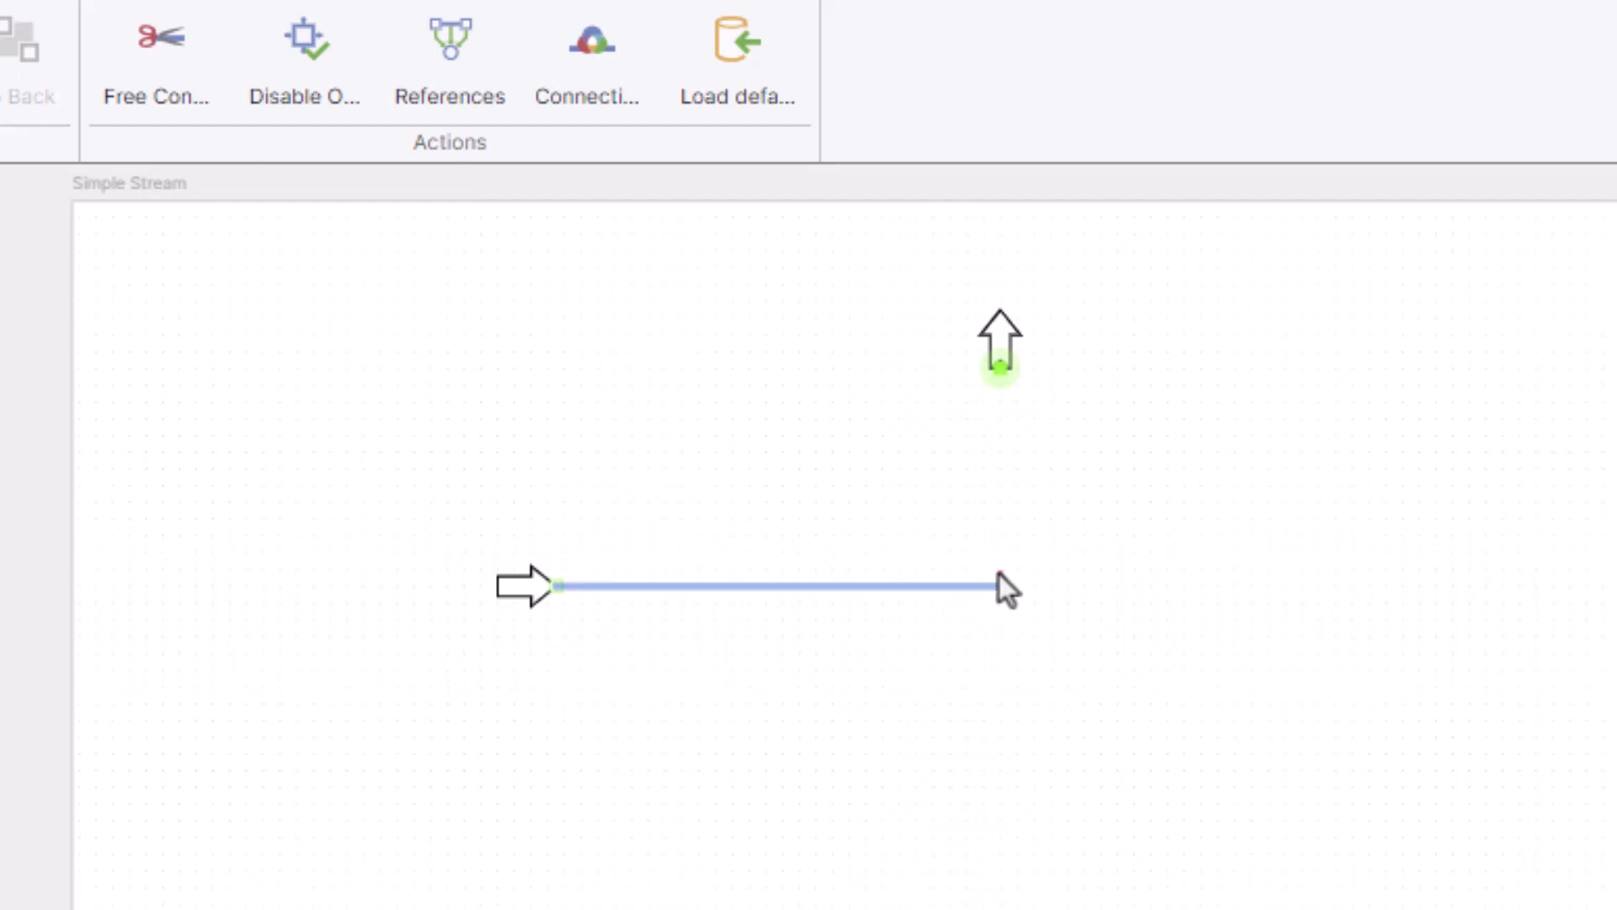
left_click_drag(1001, 384, 1001, 372)
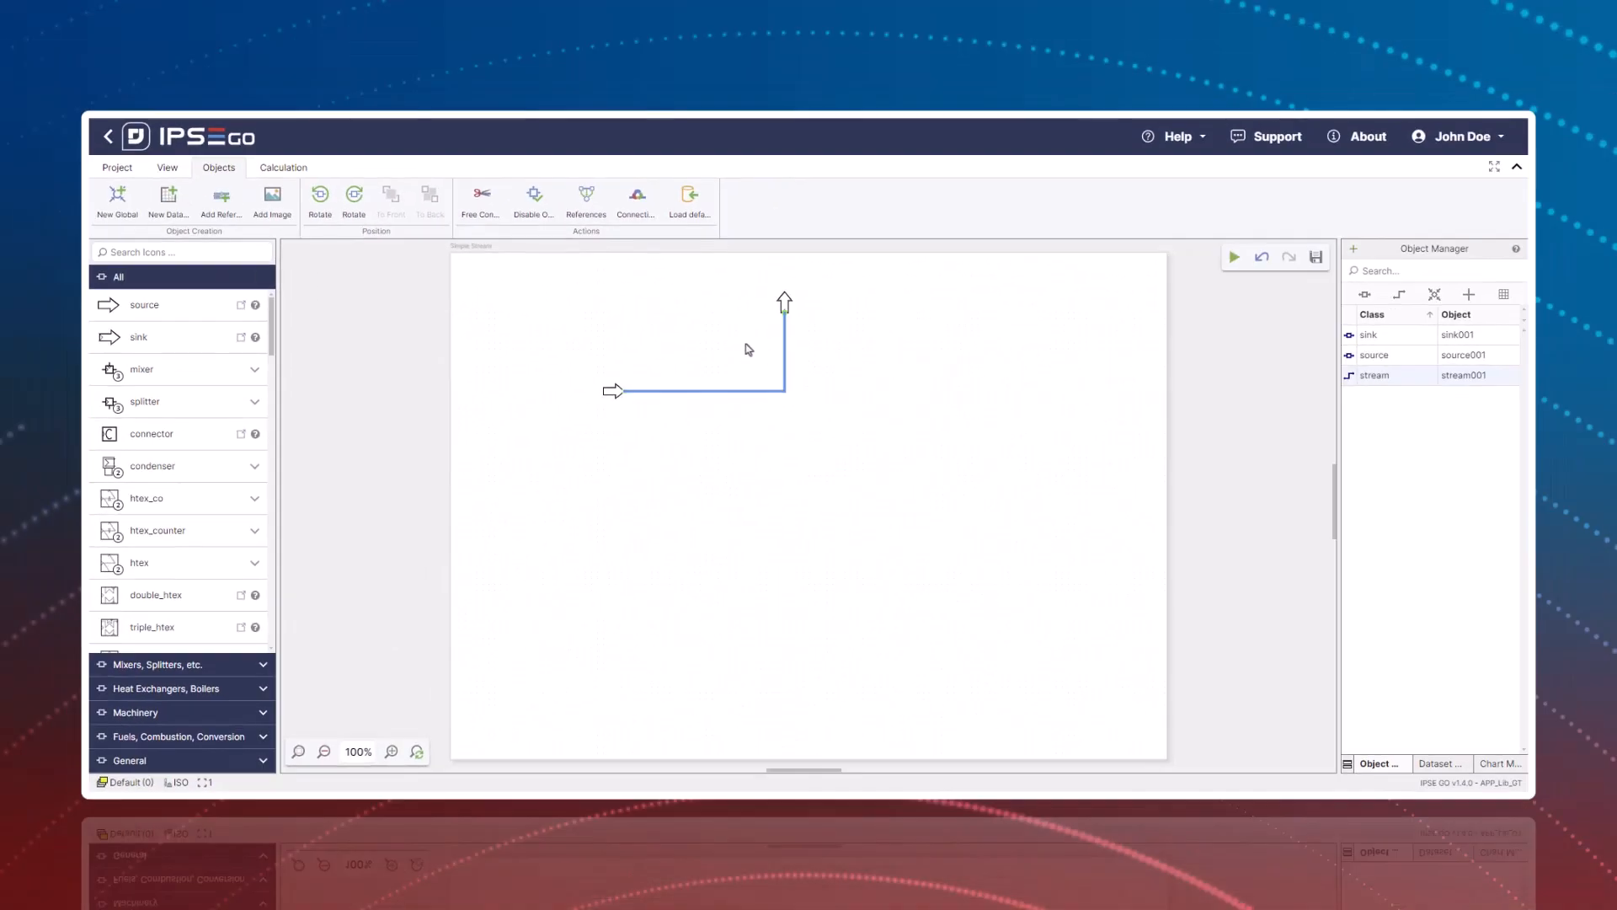
left_click(748, 349)
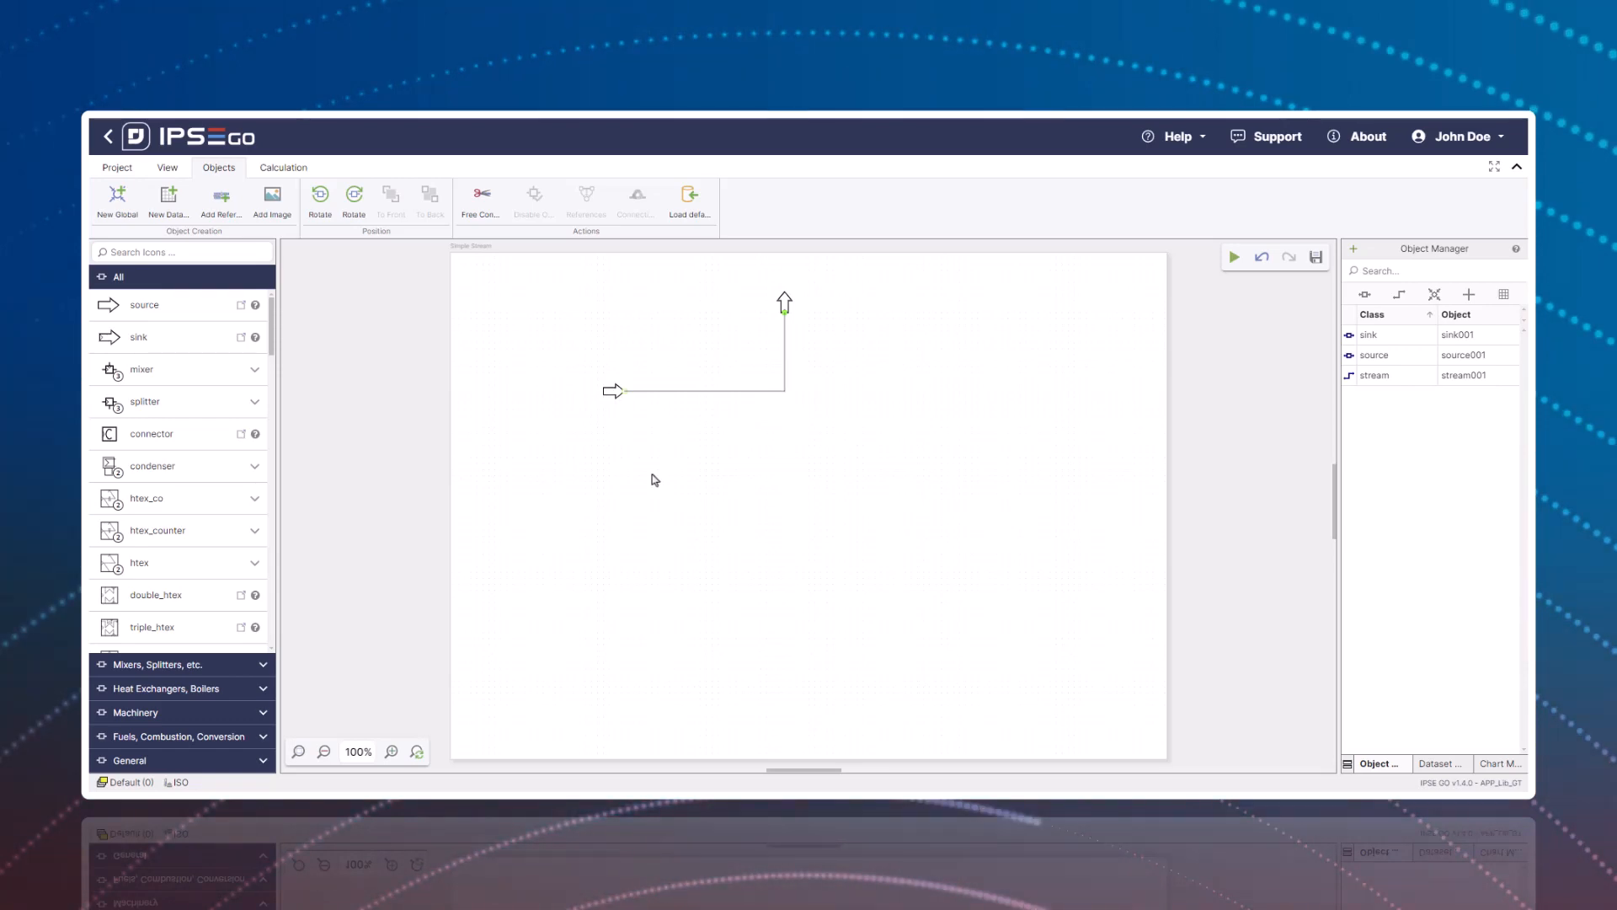
- Run the calculation and open the properties of the stream between the source and the sink
left_click(278, 167)
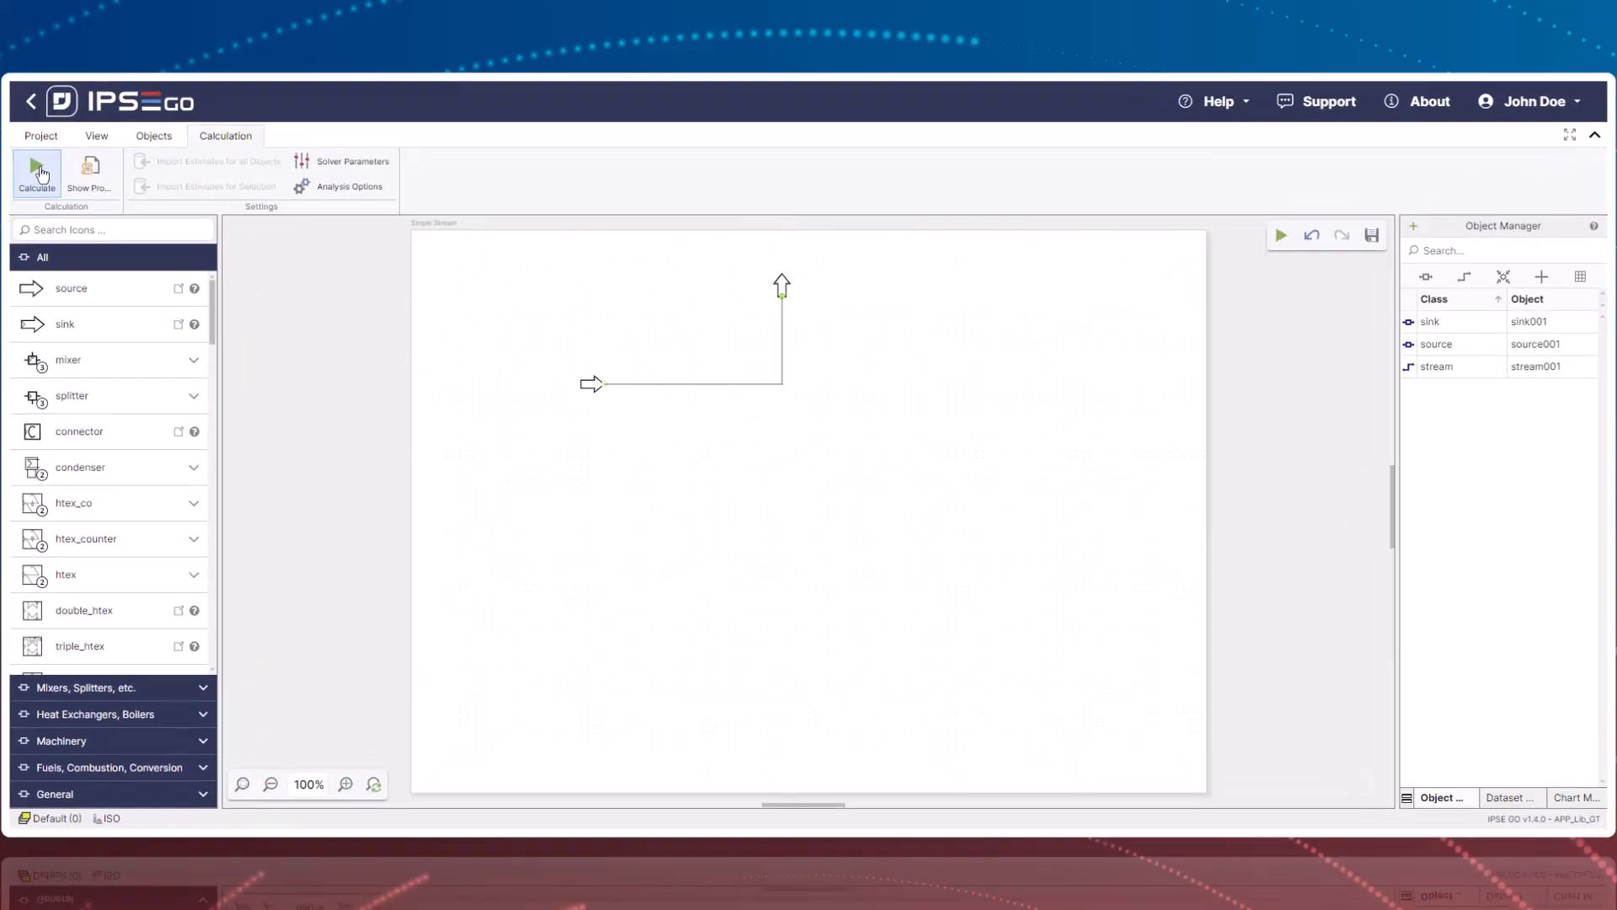
left_click(114, 200)
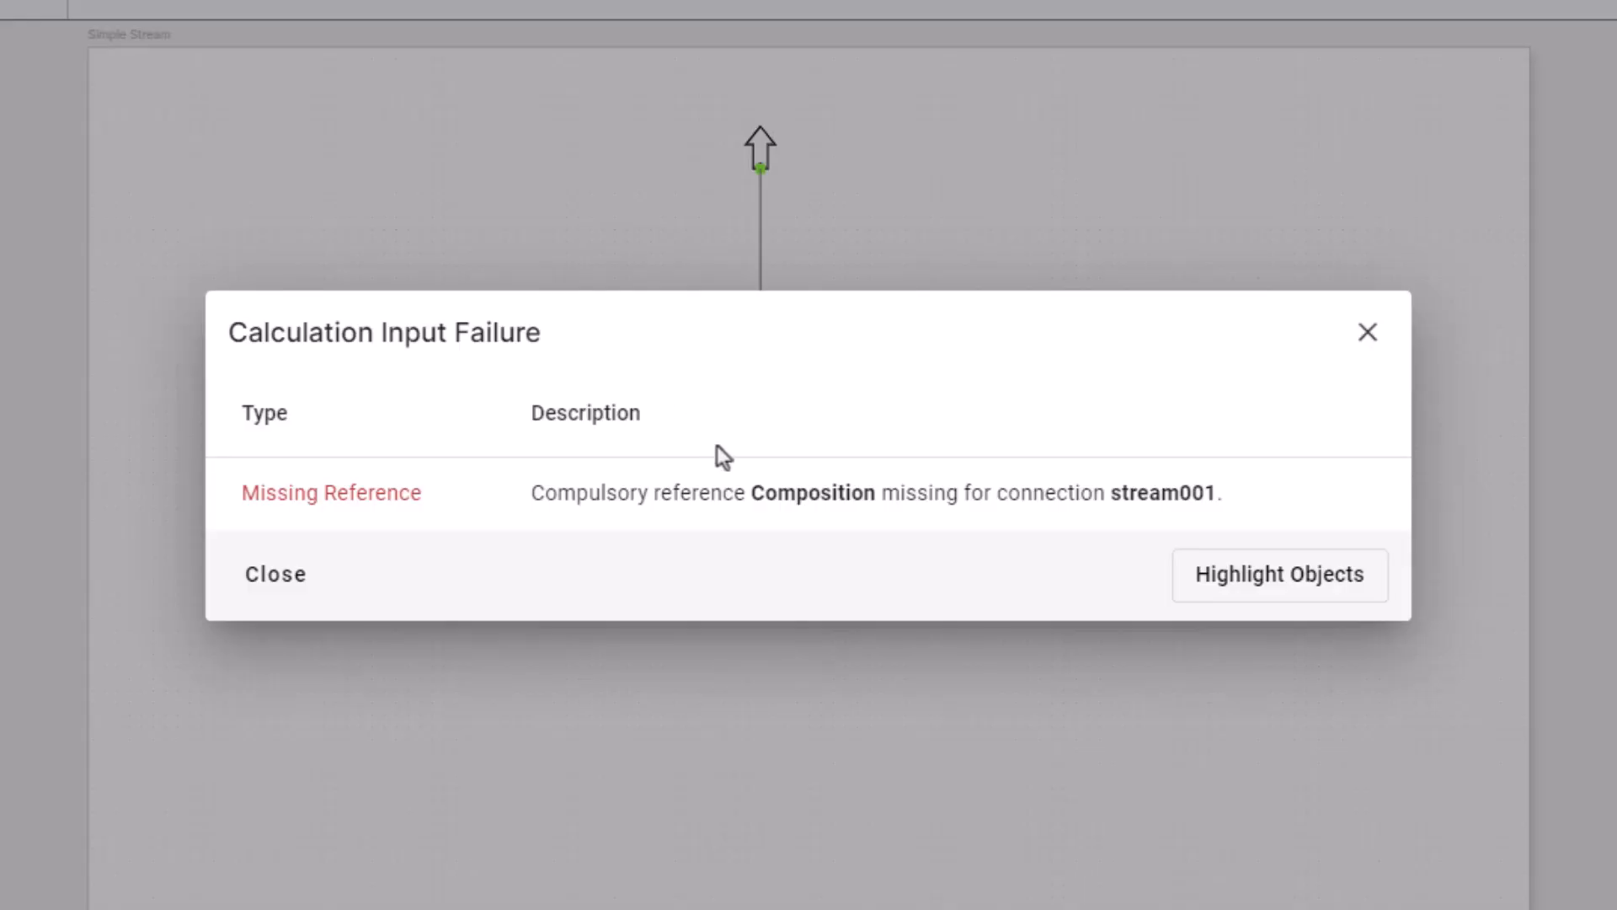
left_click(715, 498)
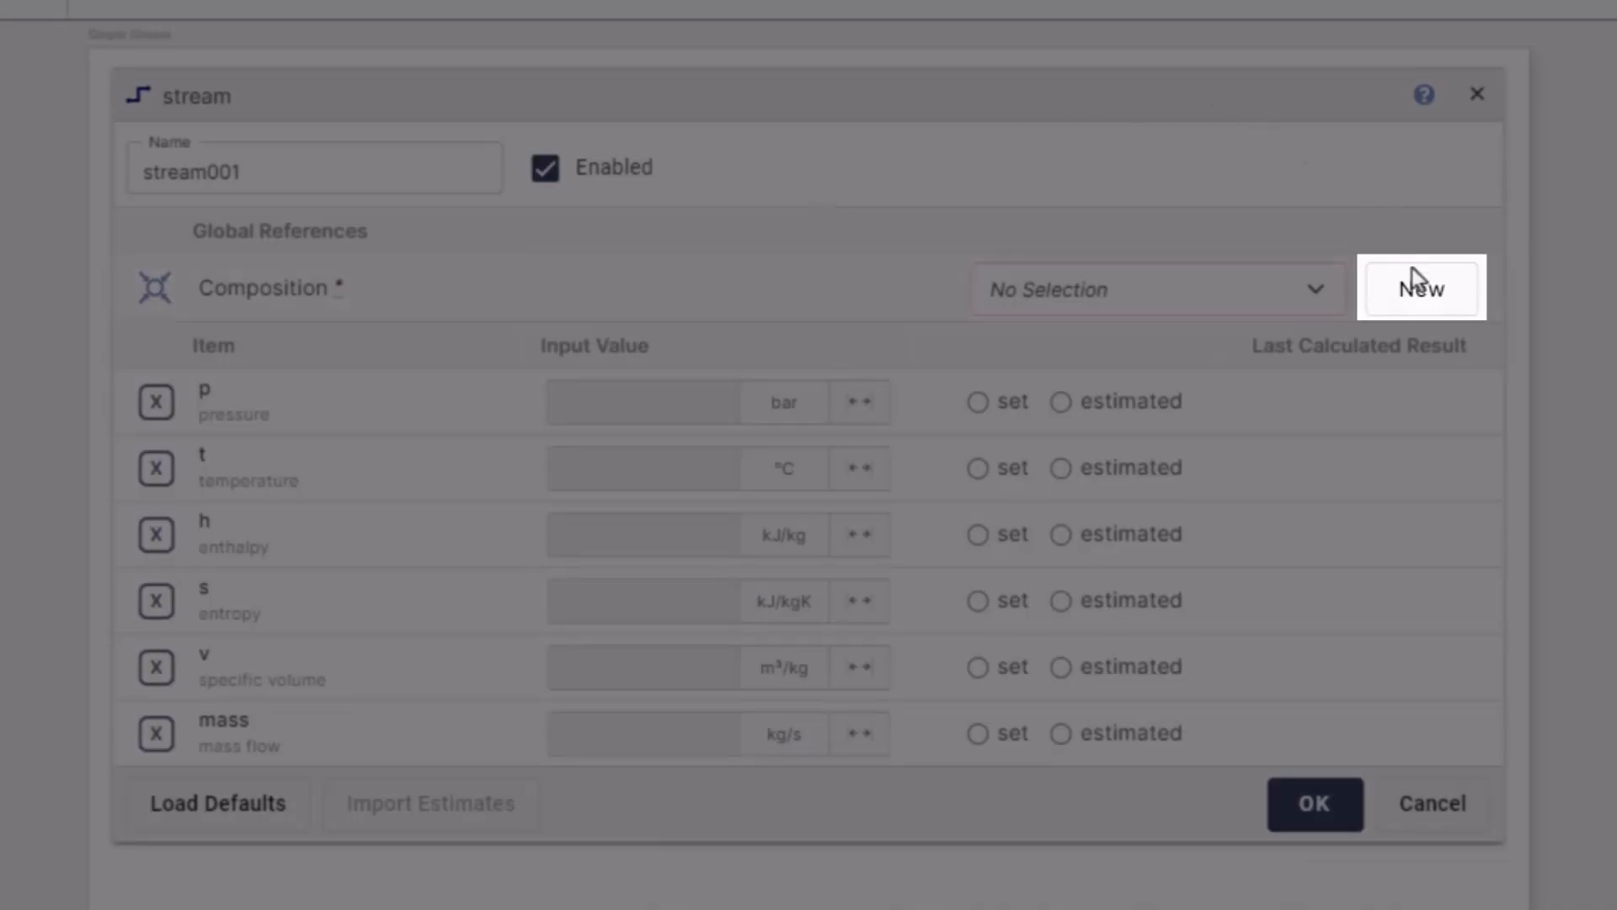
- Create a new global object of type composition named WATER_STEAM for the stream's Composition reference
left_click(1420, 299)
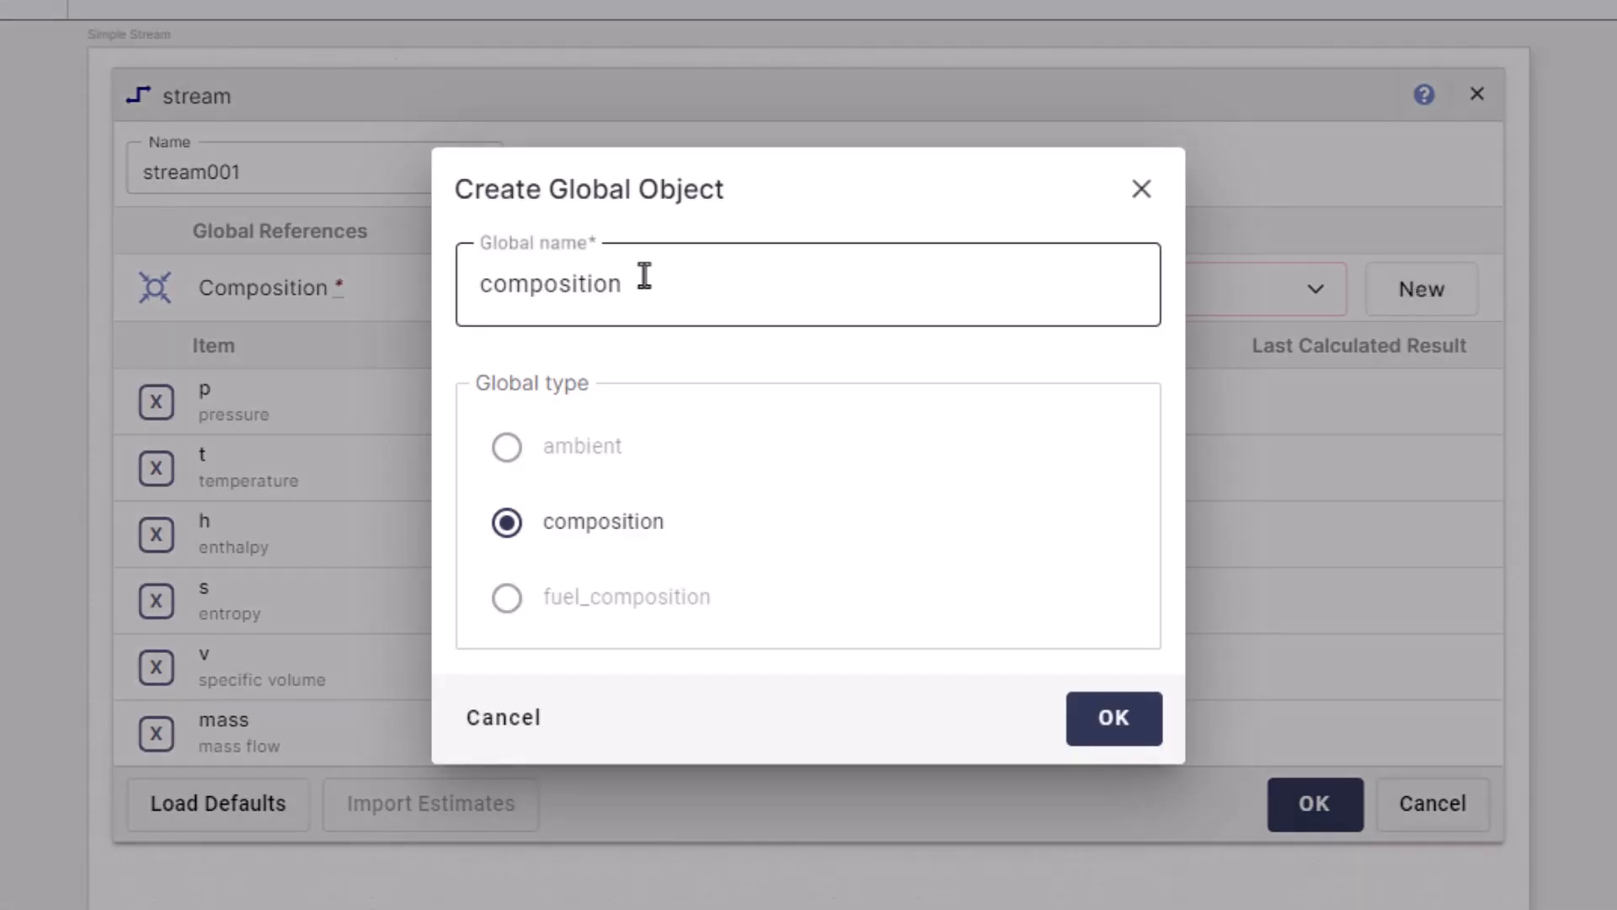
double_click(619, 284)
type("WA")
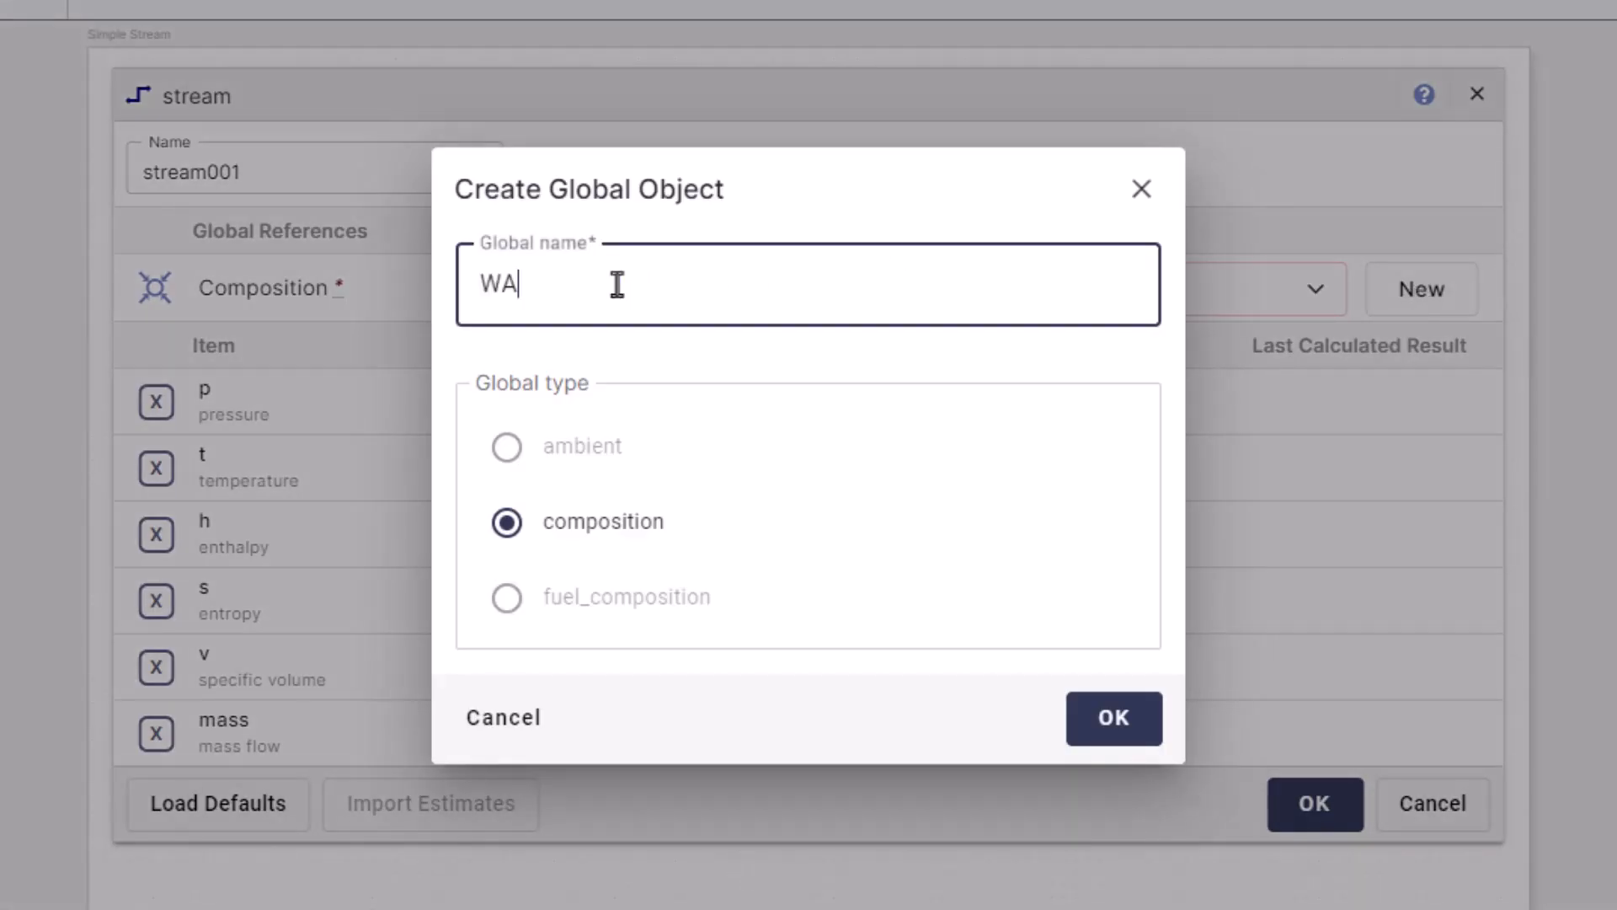
type("TER_STEAM")
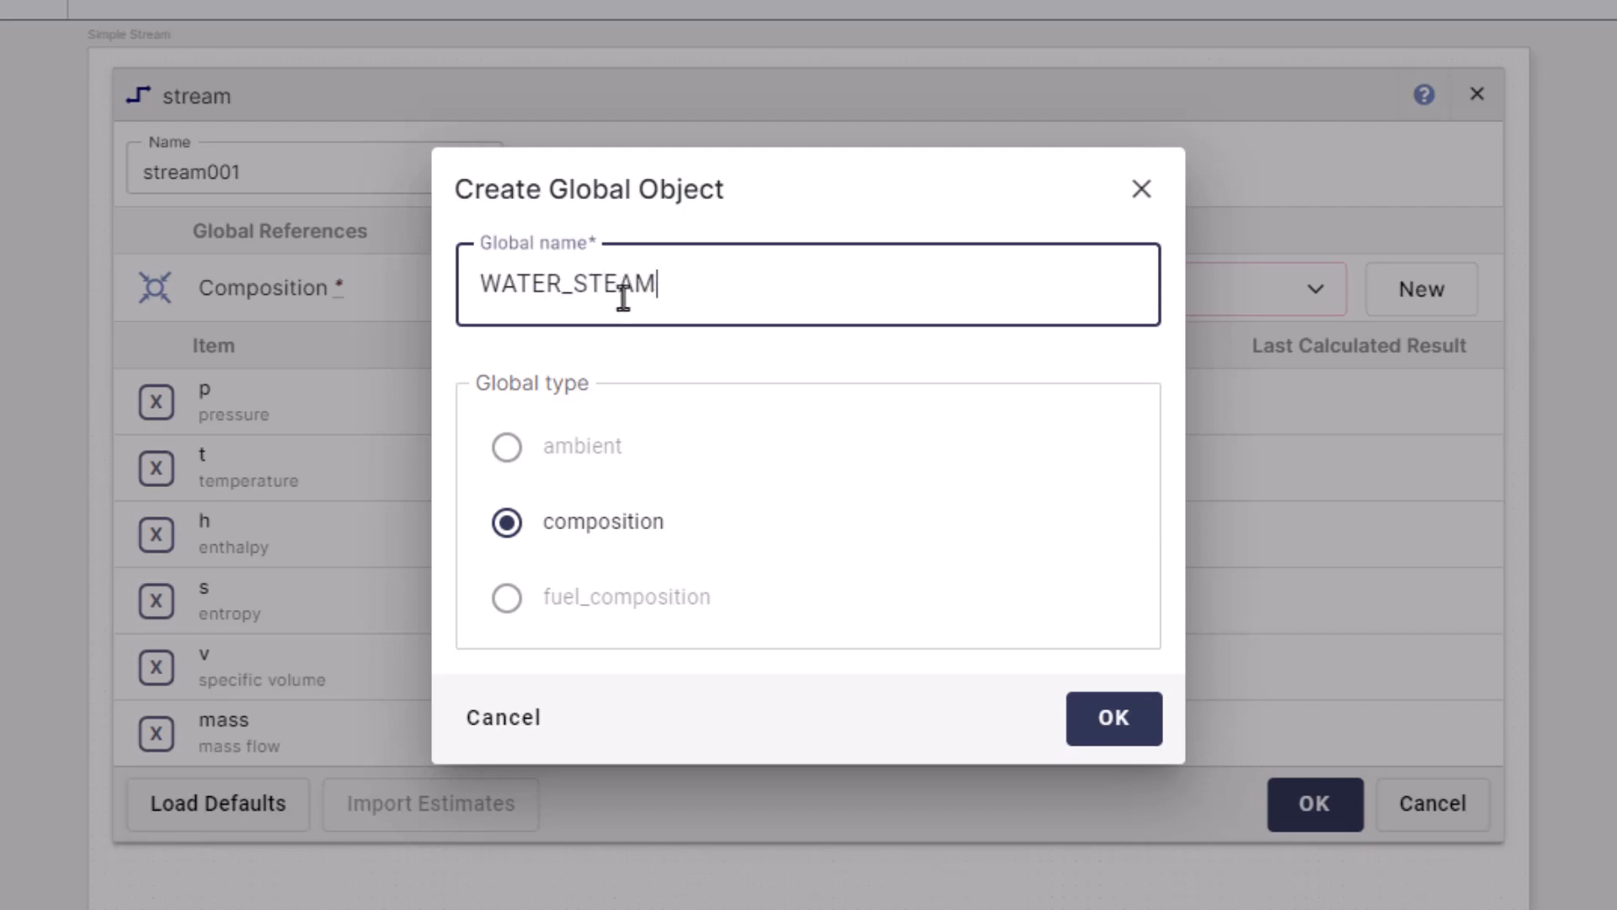
left_click(1087, 731)
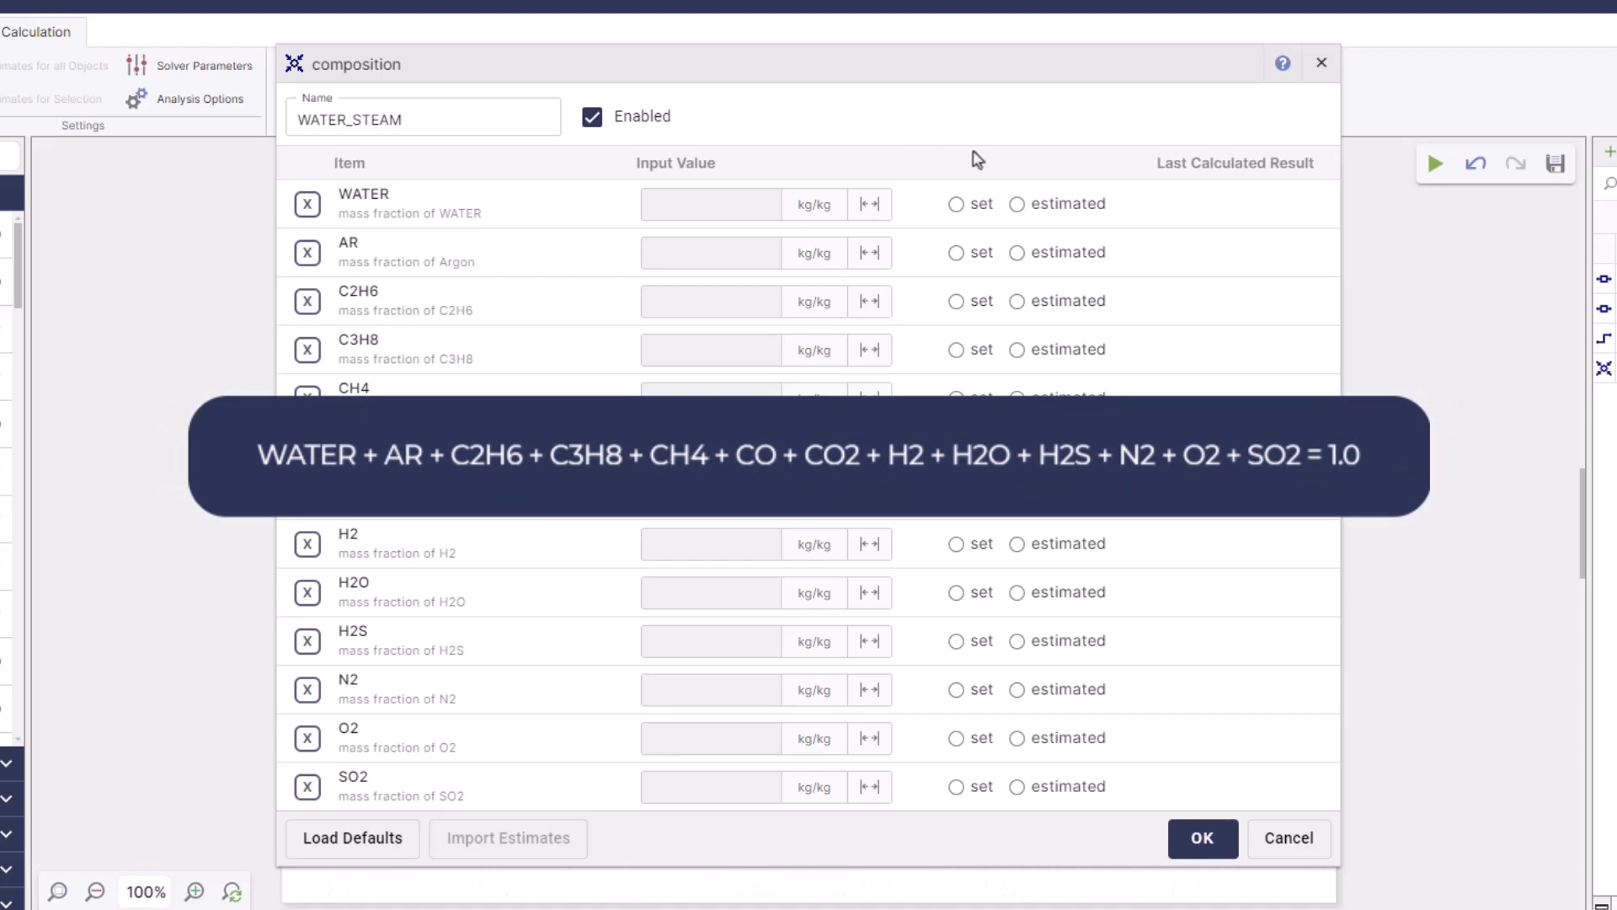
- Set every mass fraction in WATER_STEAM from AR through SO2 to 0, leaving WATER unset, and accept the composition and stream settings
left_click(977, 253)
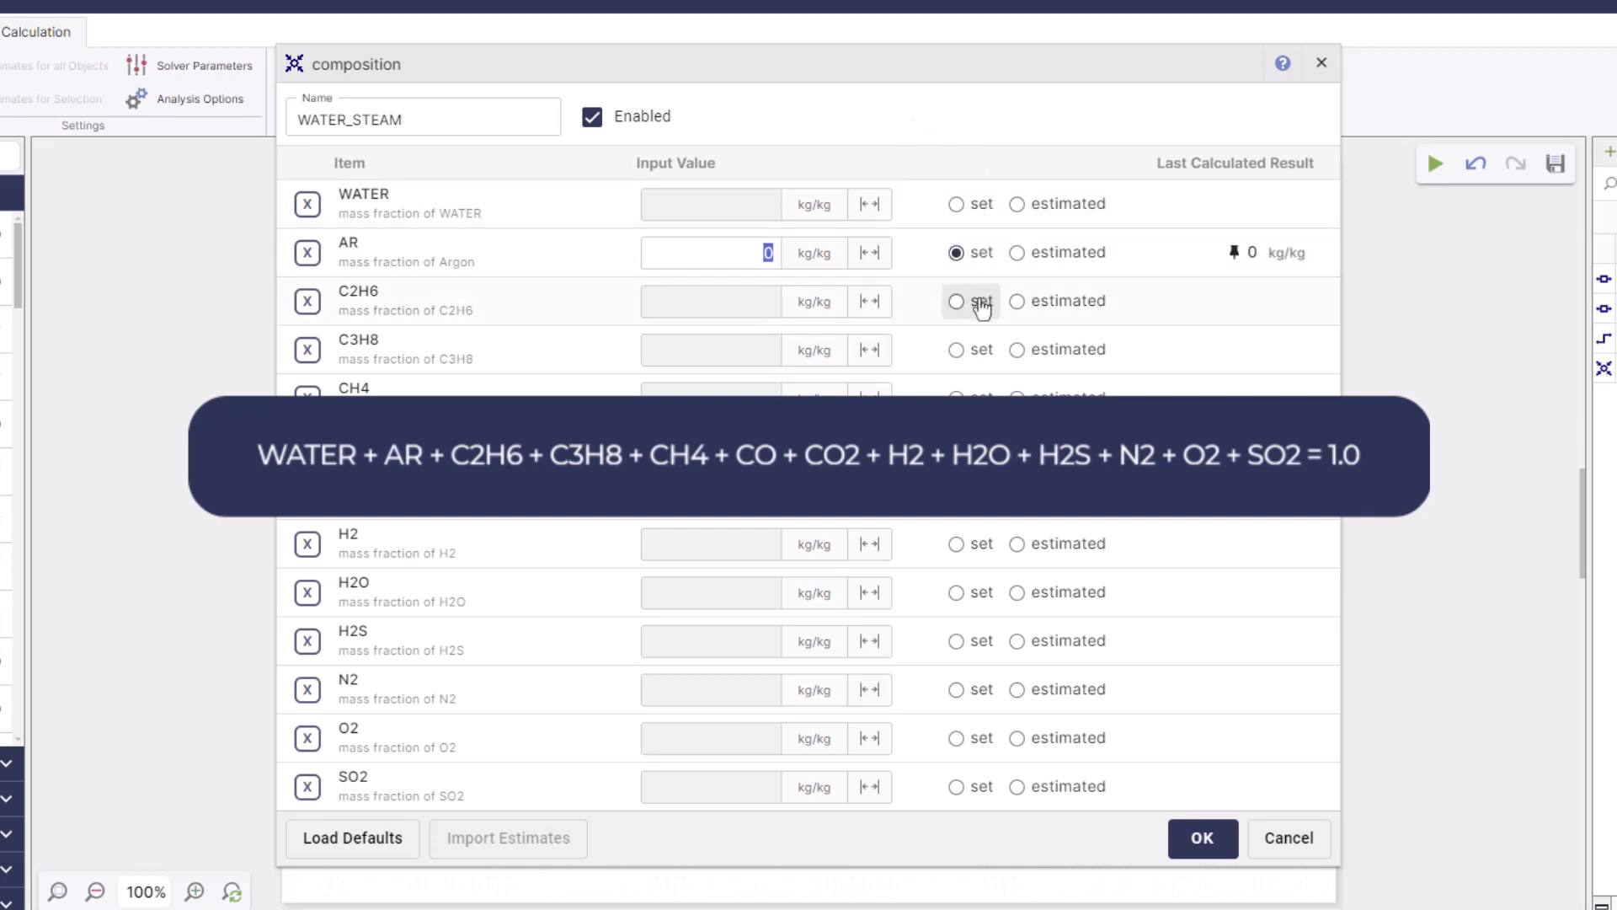
left_click(977, 302)
left_click(977, 350)
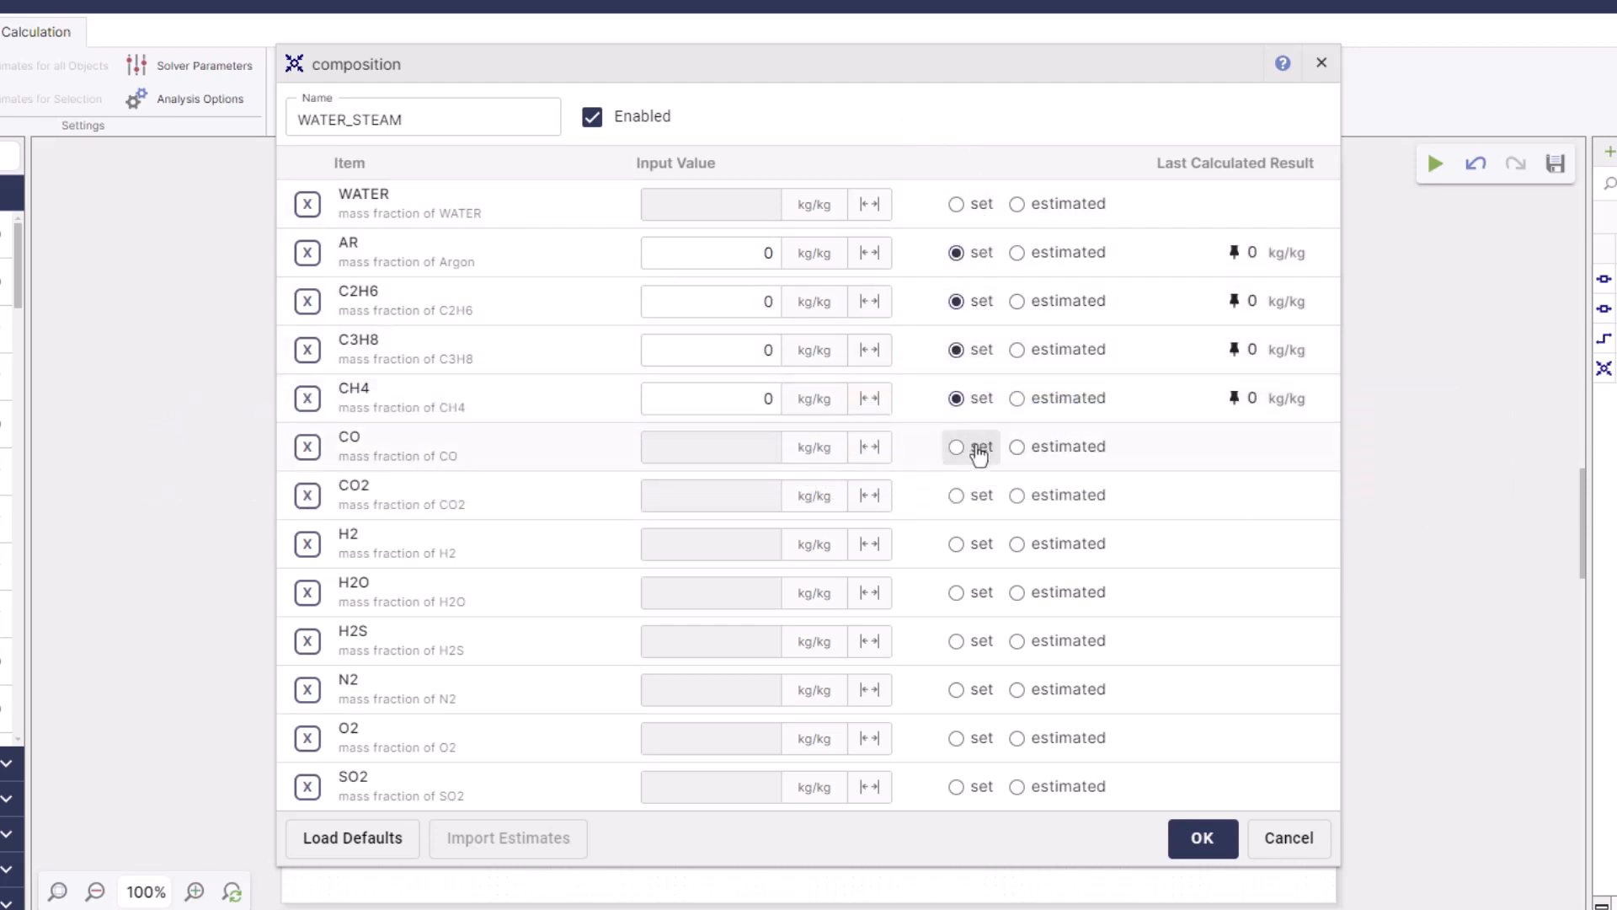
left_click(975, 446)
left_click(975, 495)
left_click(977, 543)
left_click(975, 592)
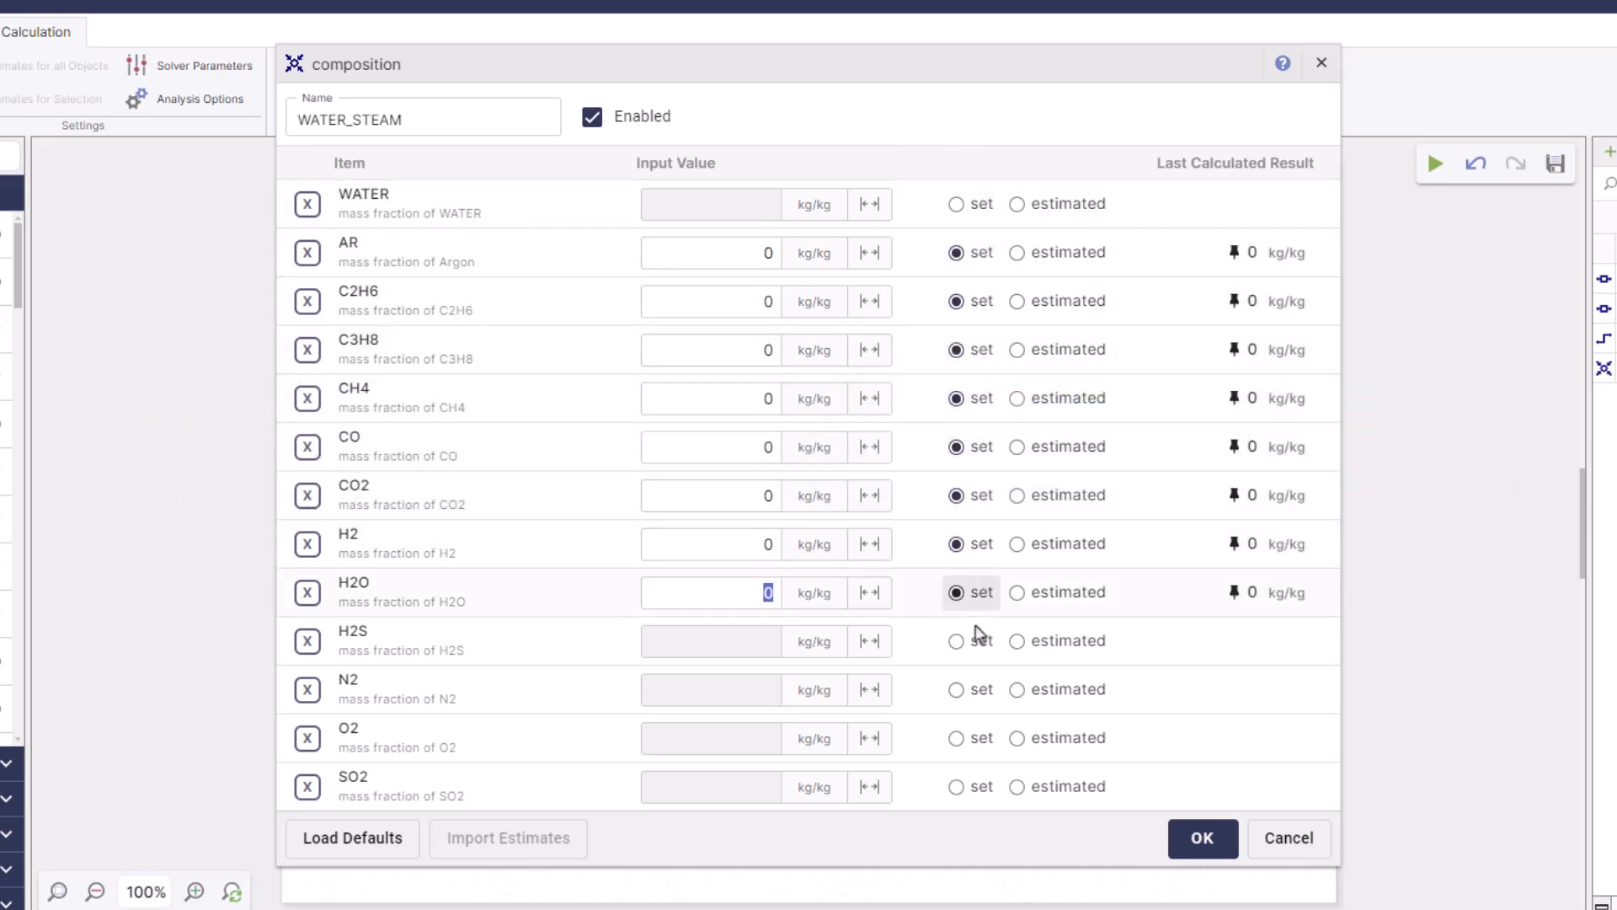
left_click(975, 641)
left_click(977, 690)
left_click(977, 738)
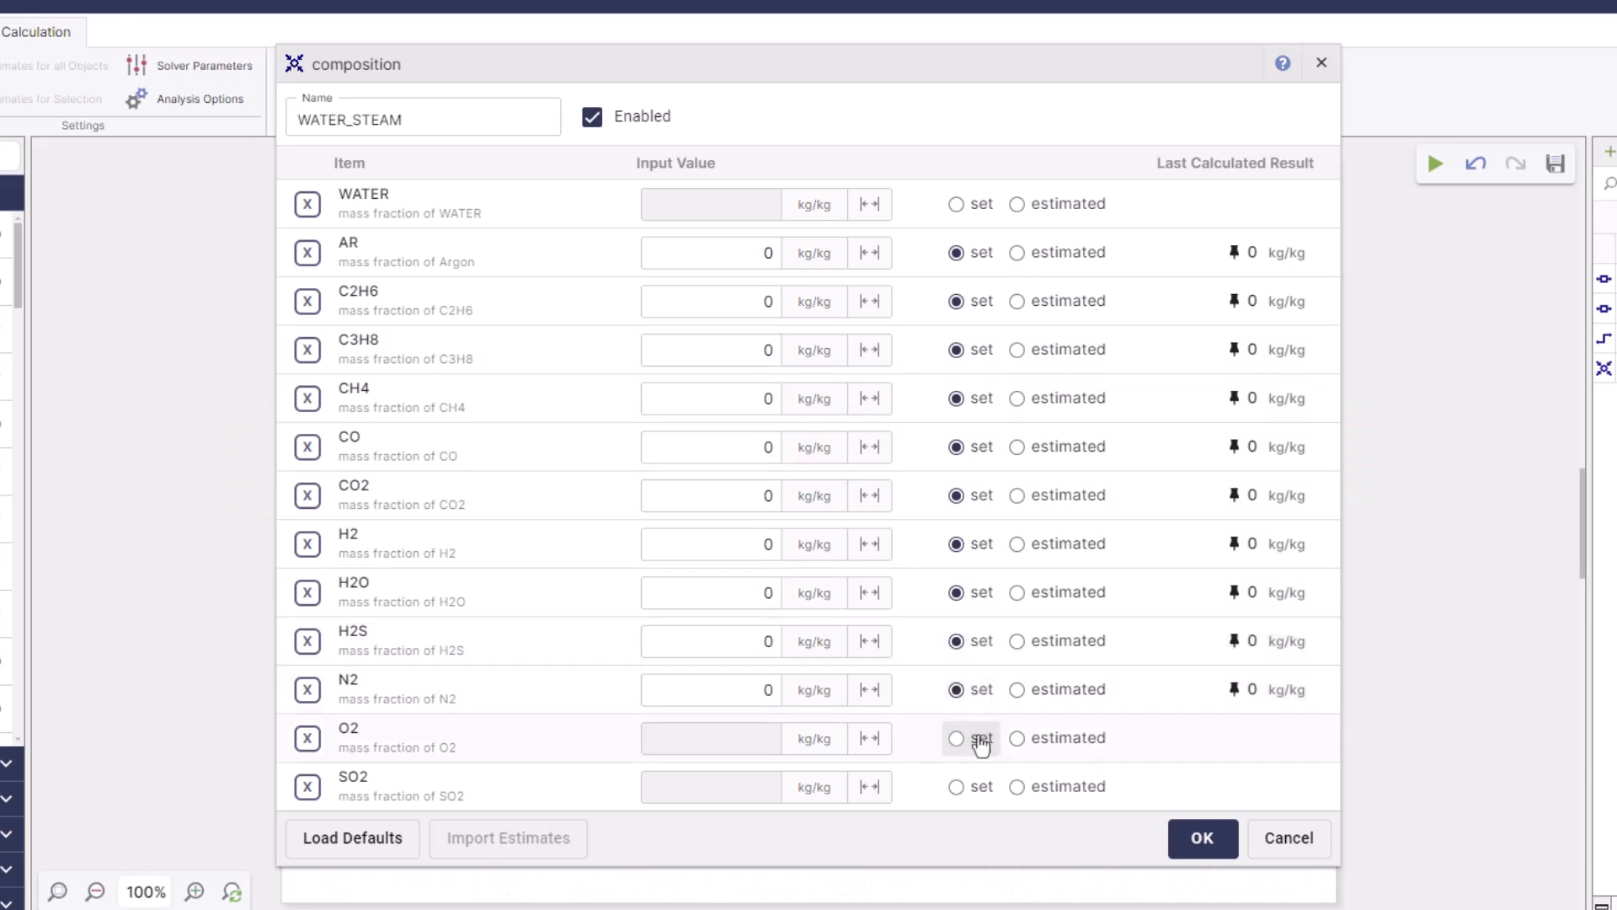
left_click(977, 787)
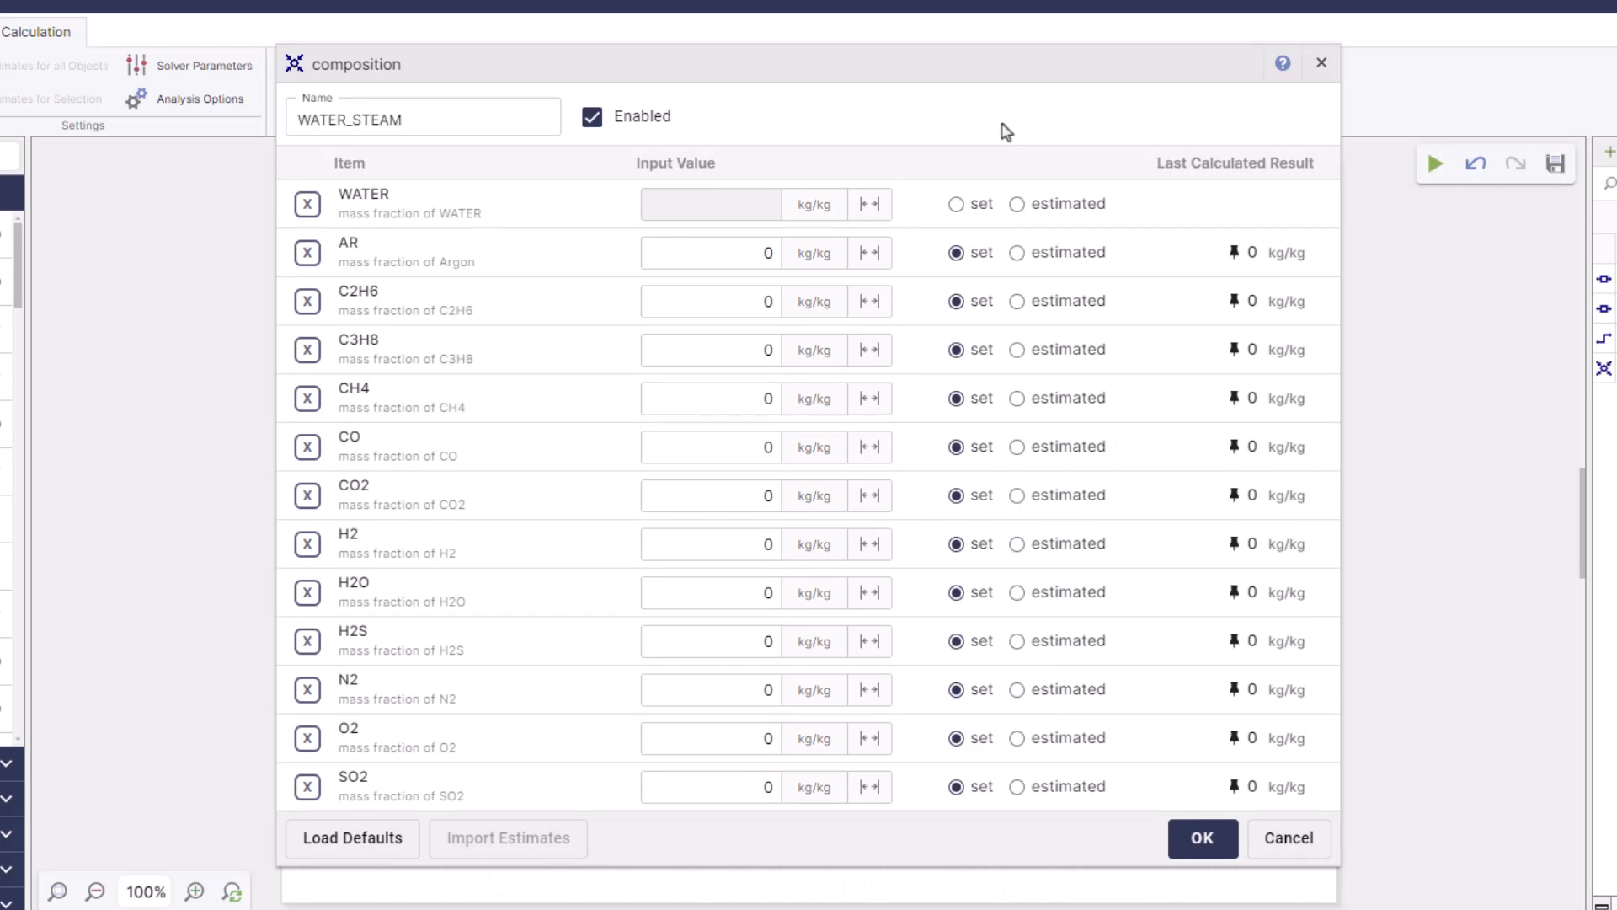
left_click(1200, 840)
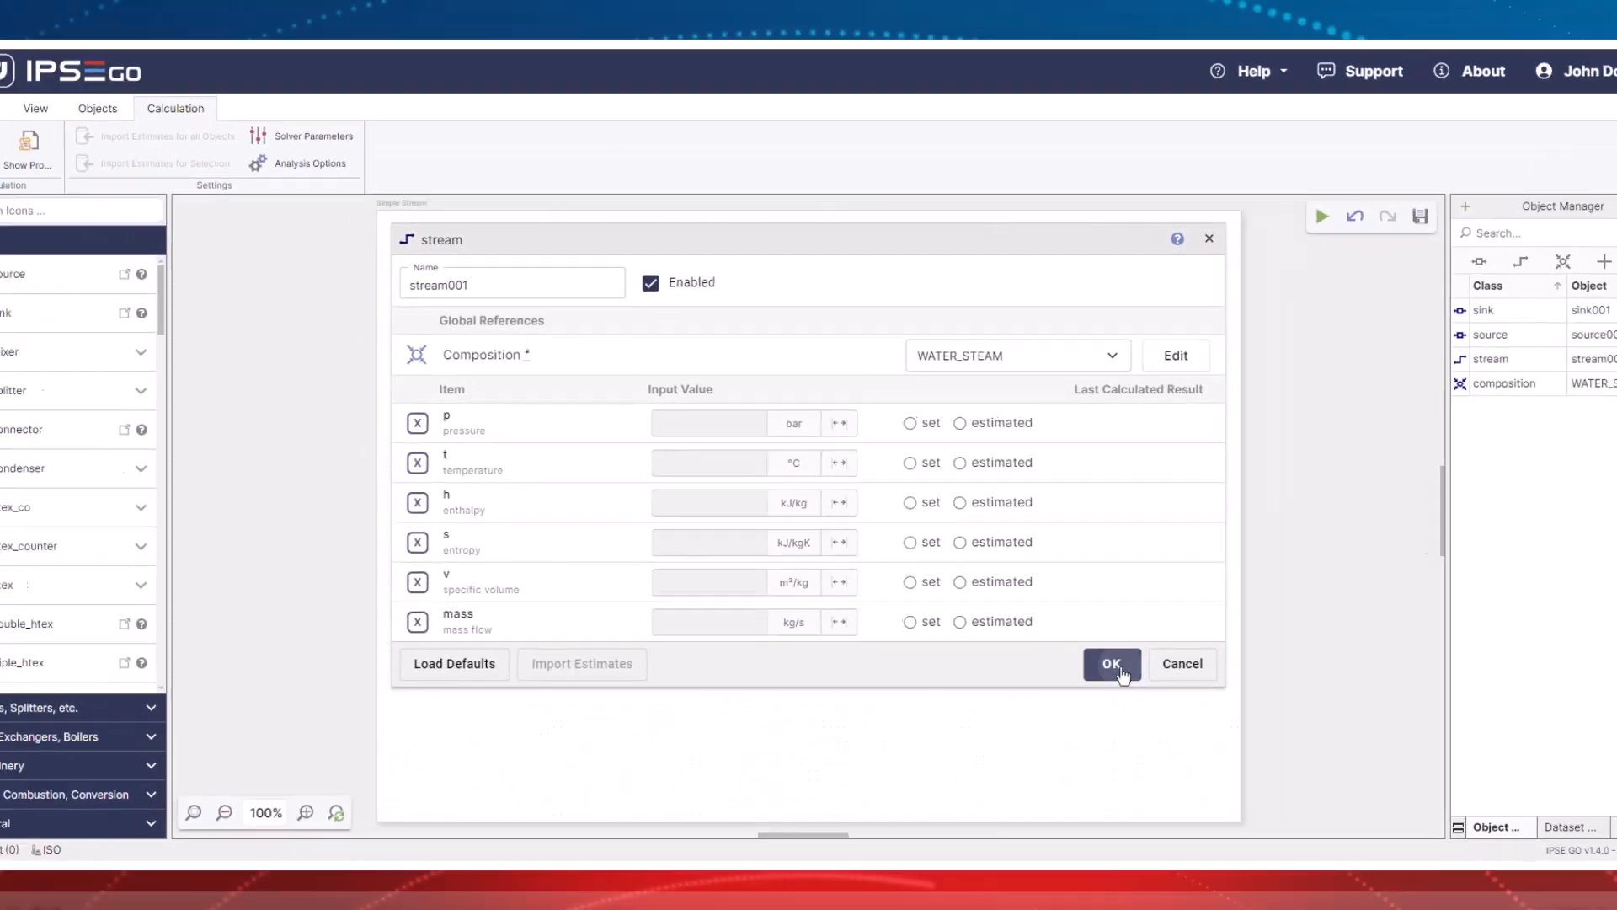
left_click(1190, 722)
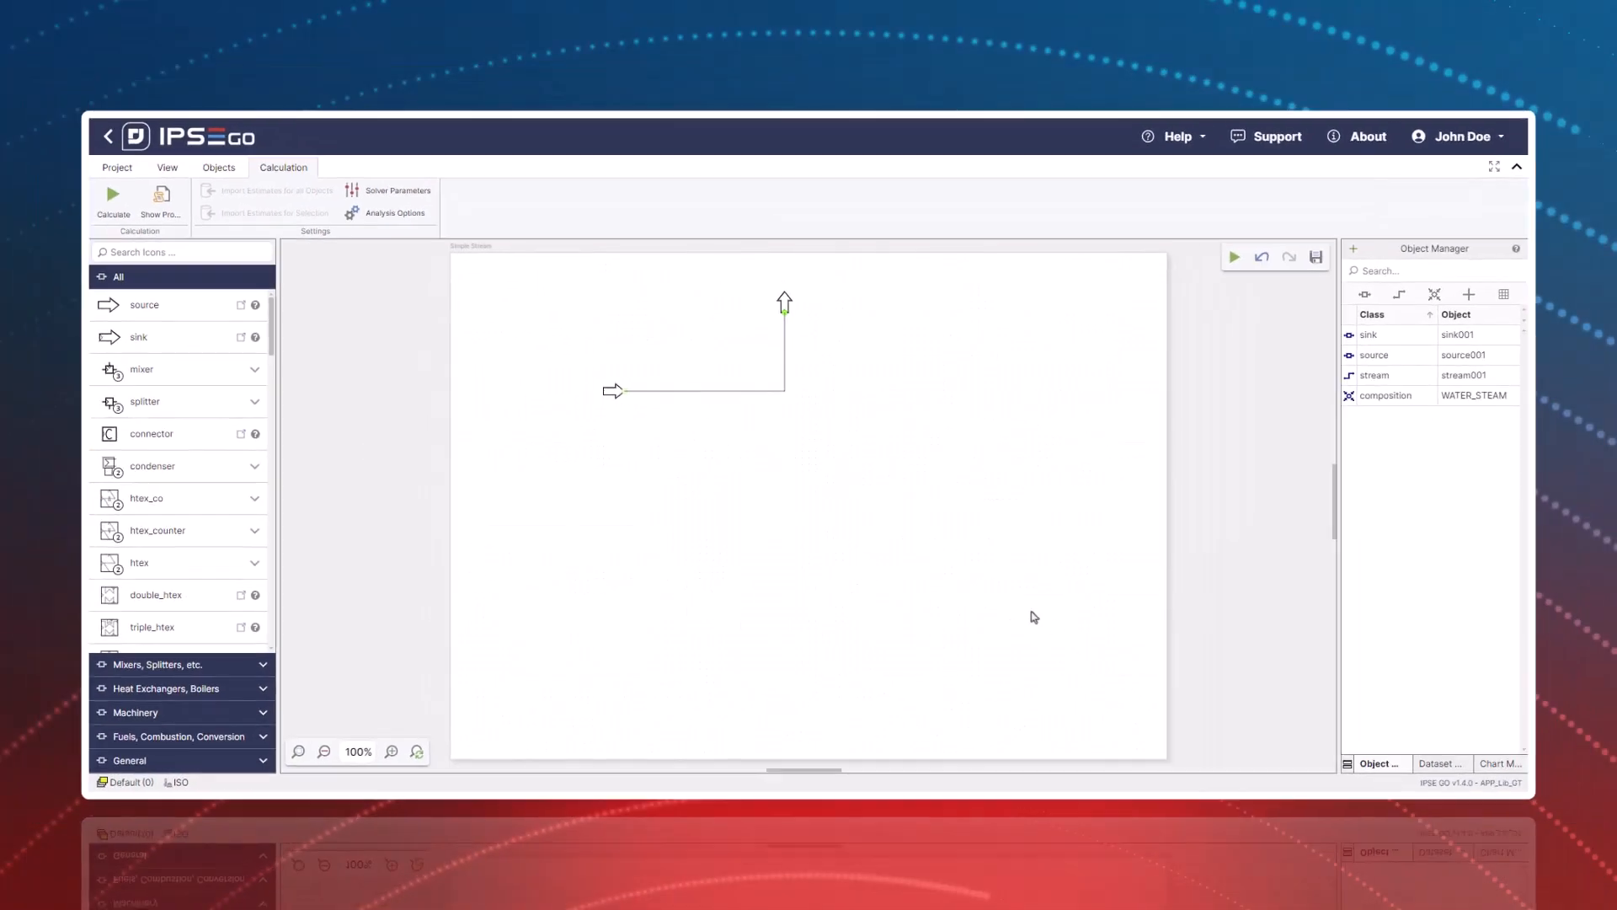
- Calculate the model with the composition assigned, review both reported issues and close the report
left_click(113, 198)
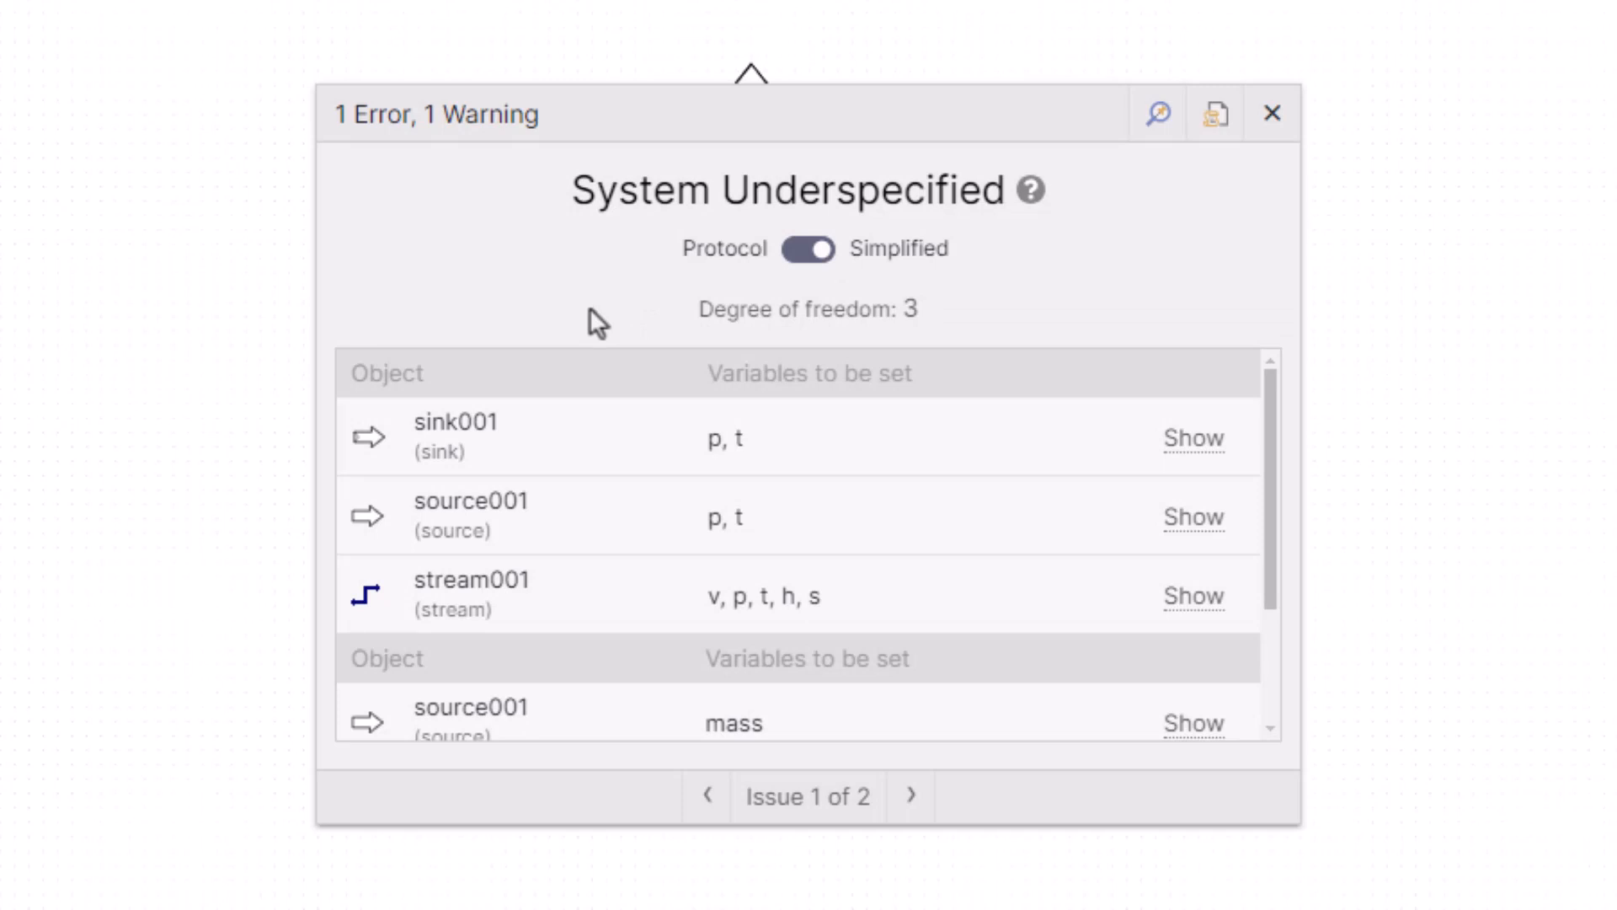
left_click(910, 798)
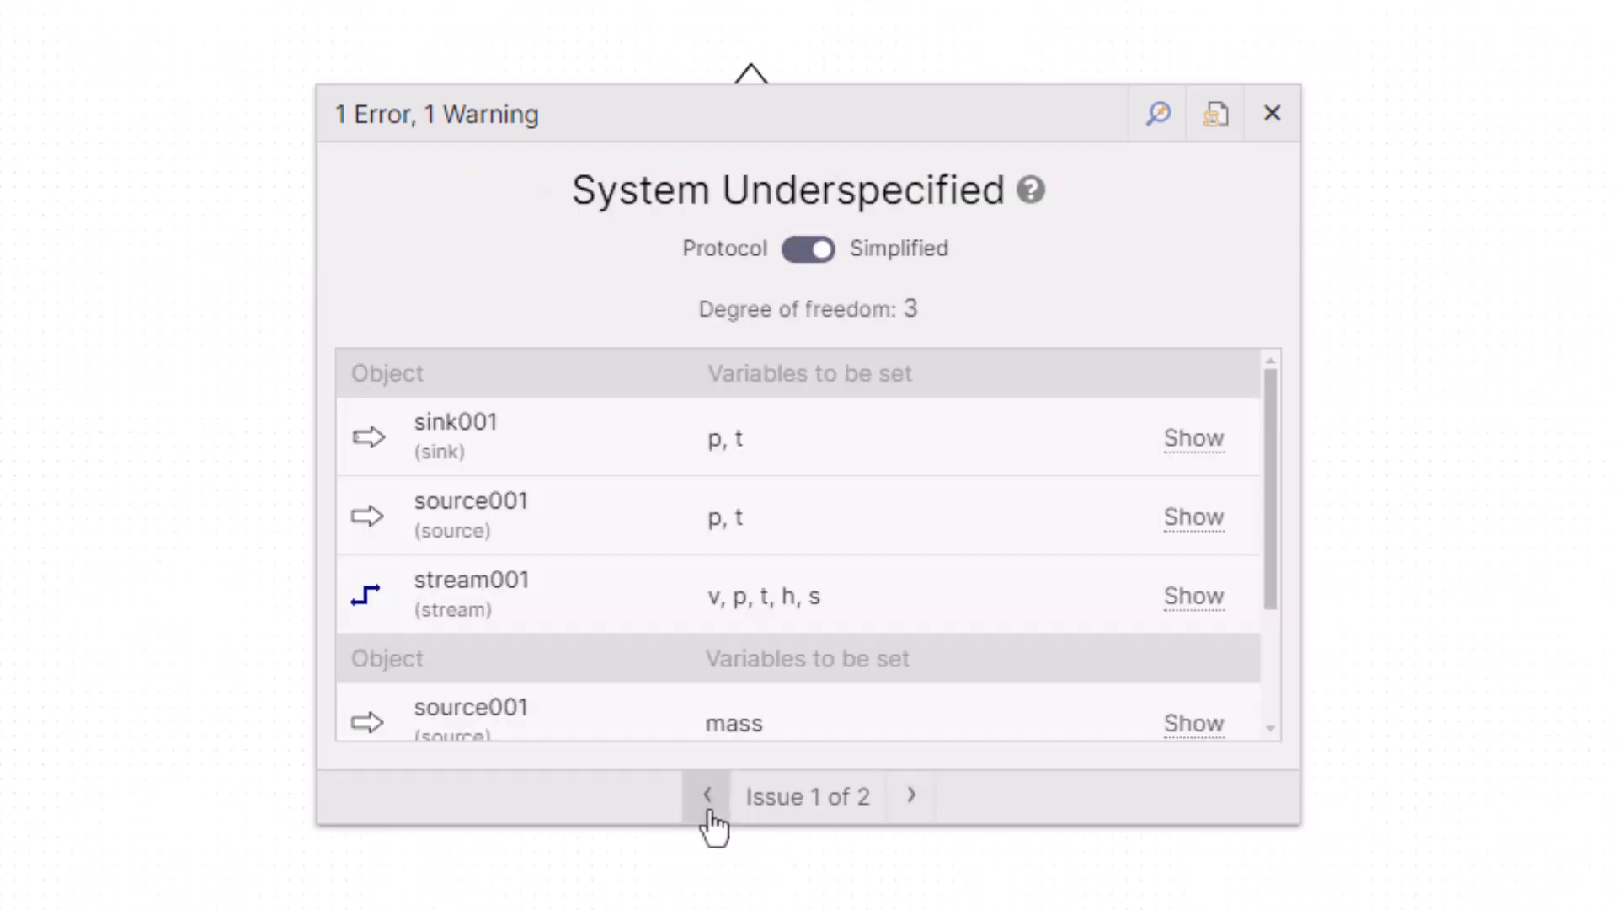
left_click(708, 813)
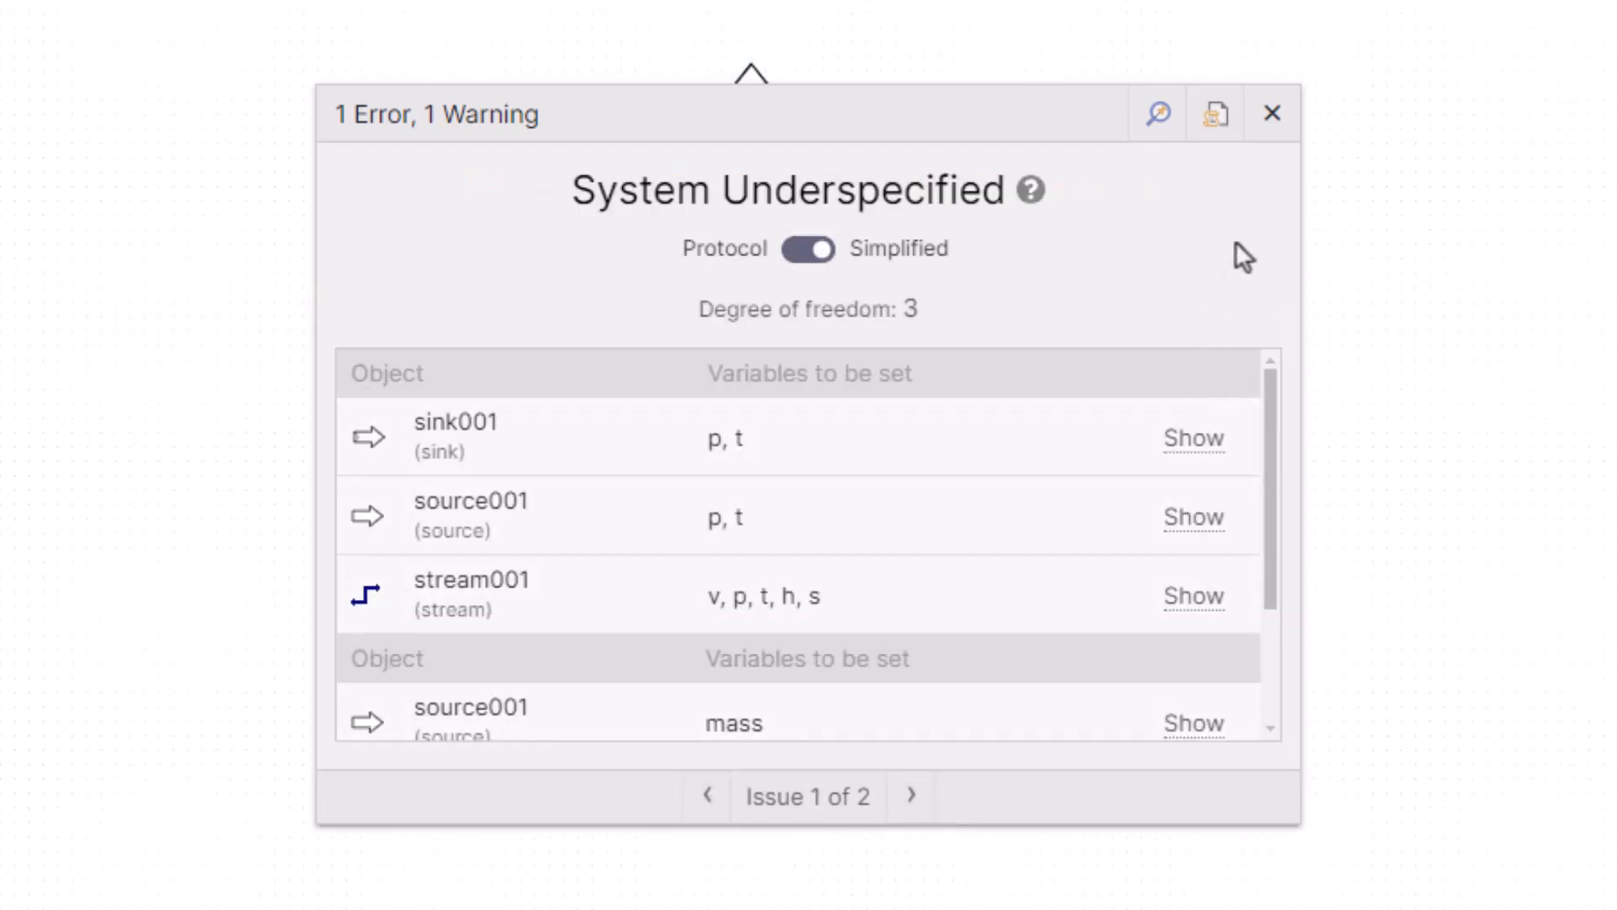
left_click(1271, 113)
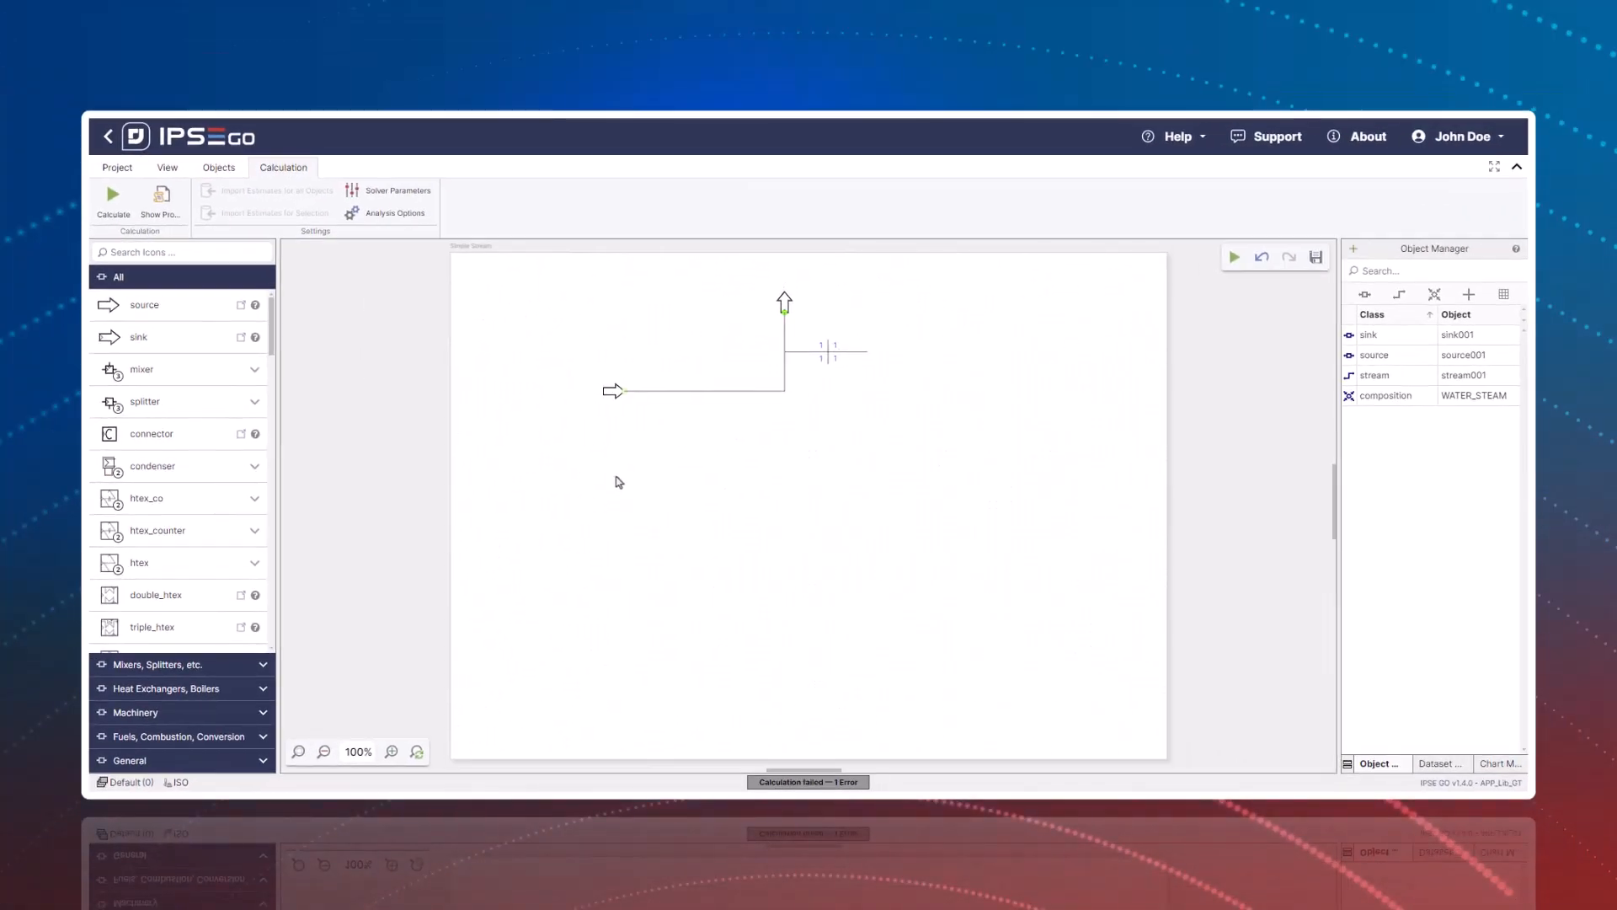
- Set the source's pressure to 10 bar and temperature to 230 °C, and calculate the model
double_click(583, 381)
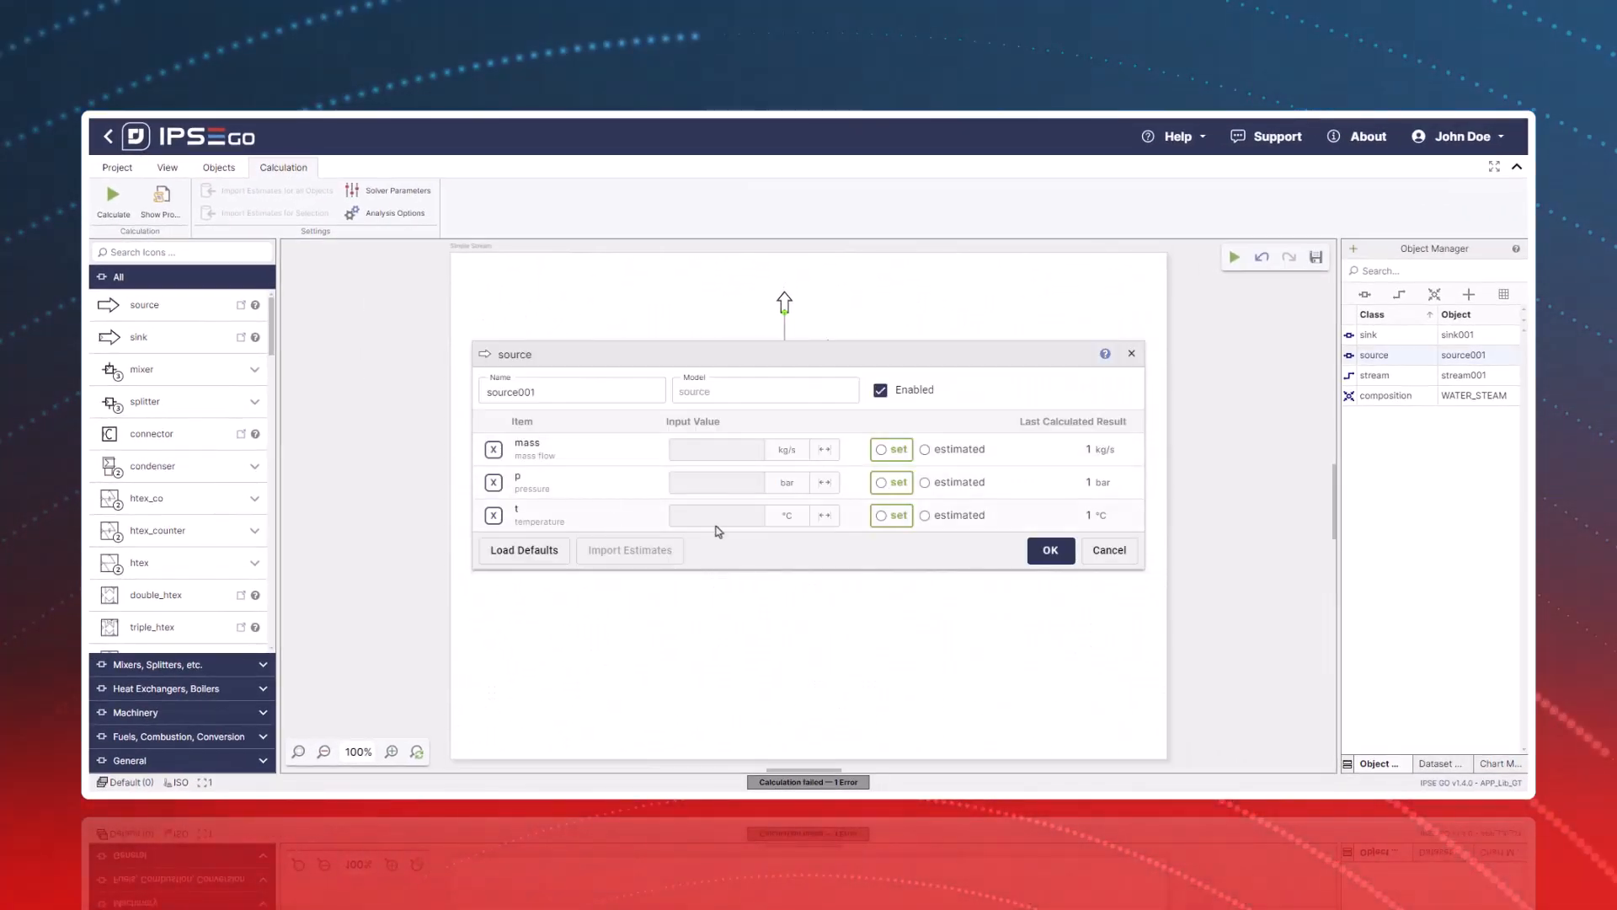
left_click(894, 519)
left_click(890, 488)
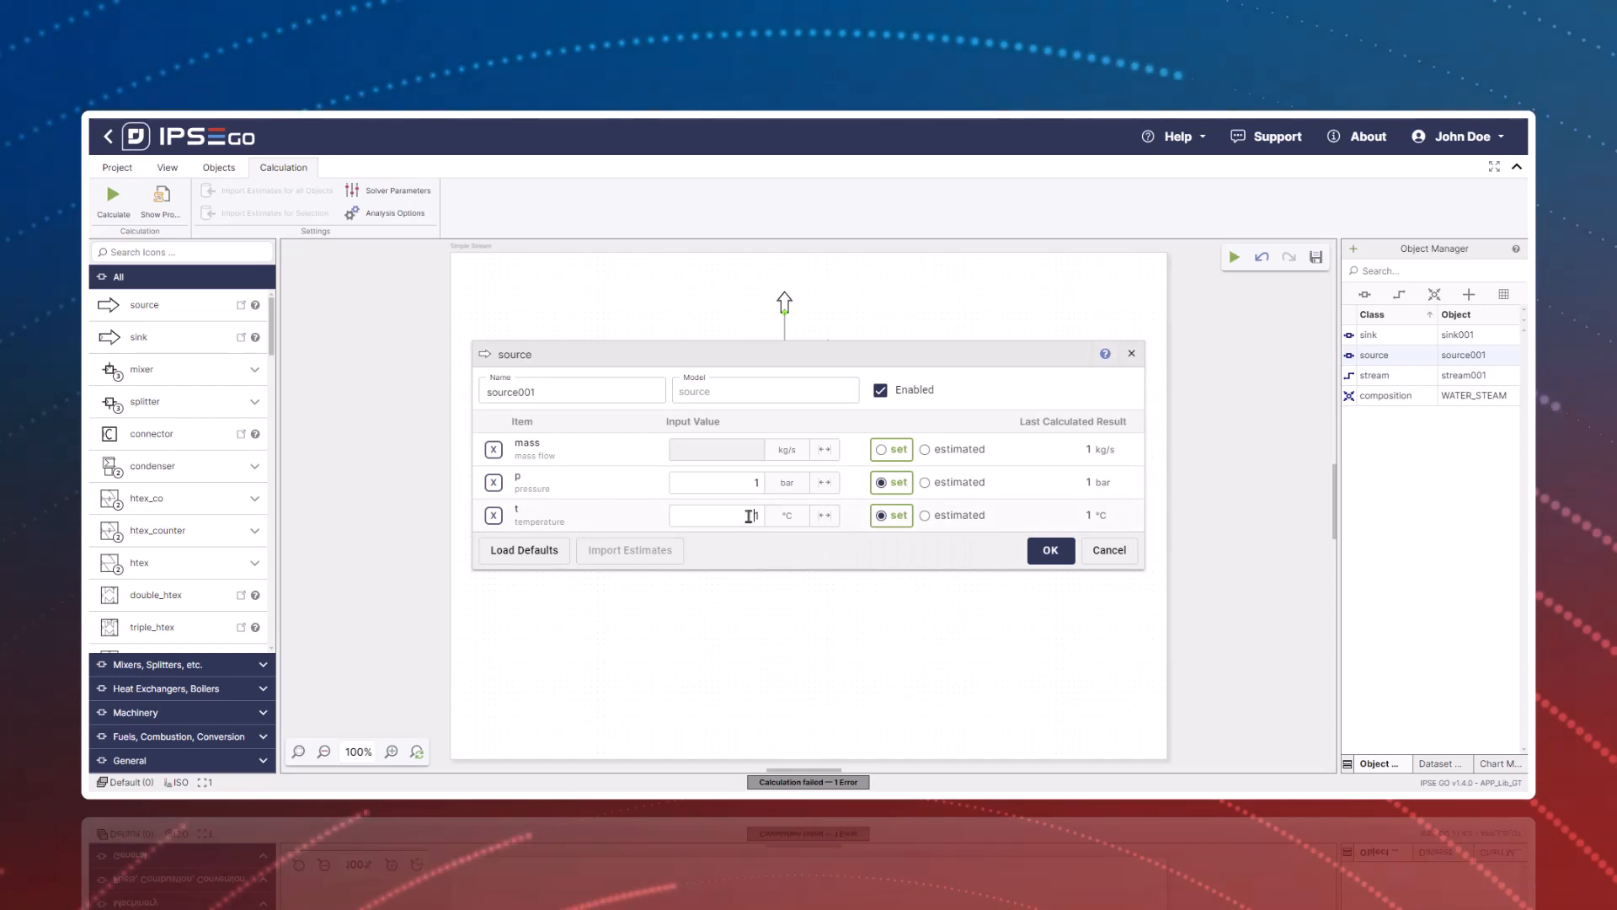
double_click(757, 516)
type("230")
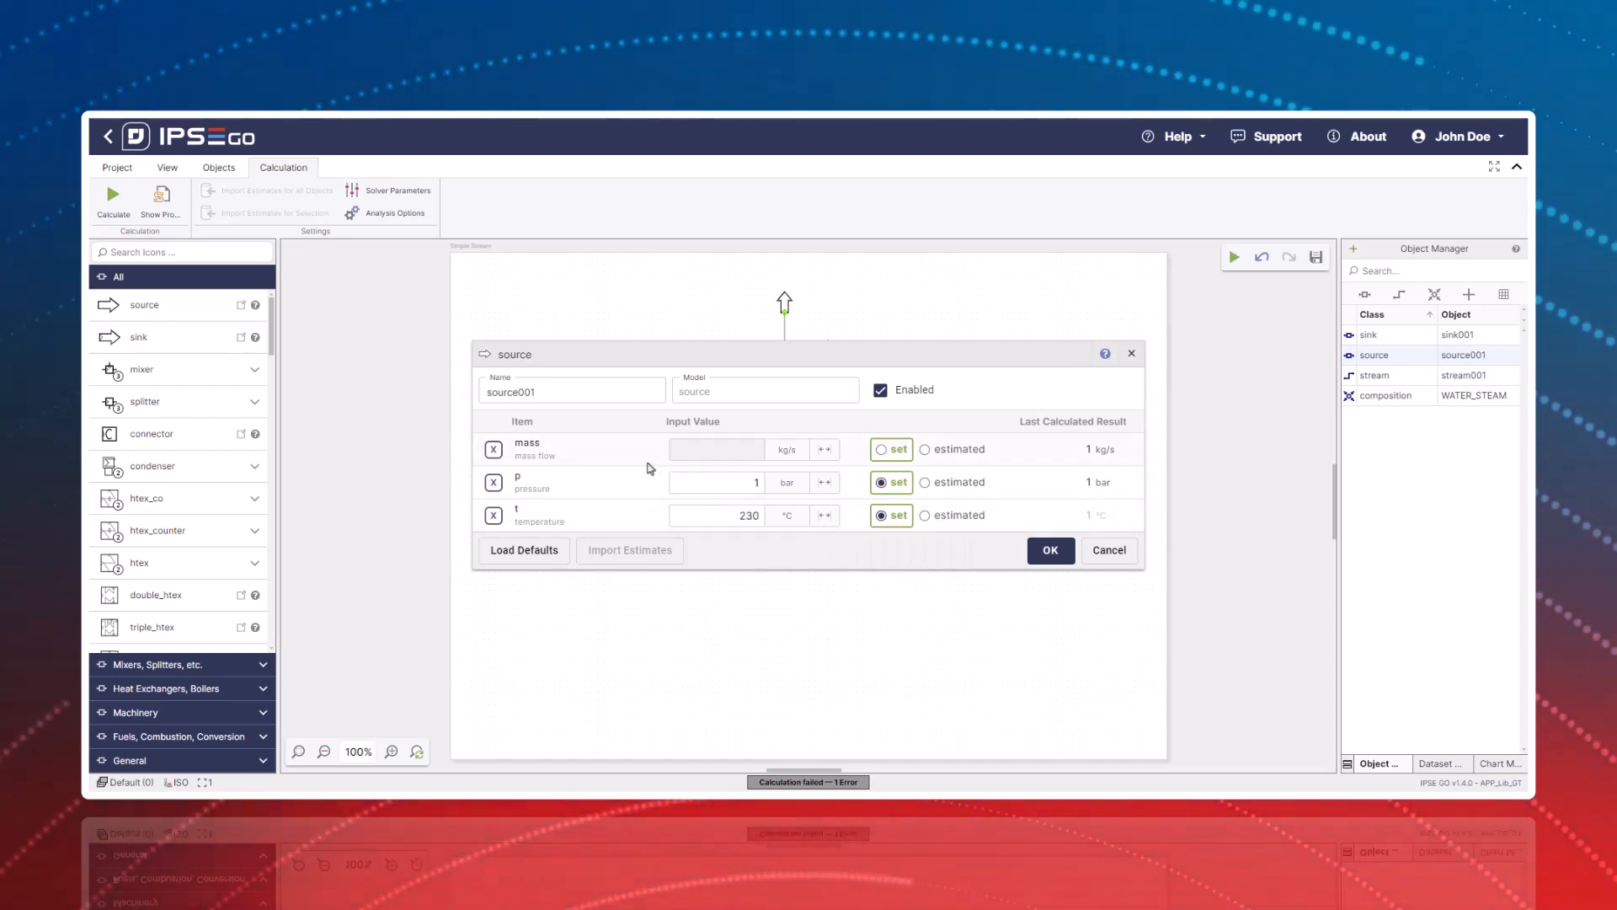
double_click(756, 482)
type("10")
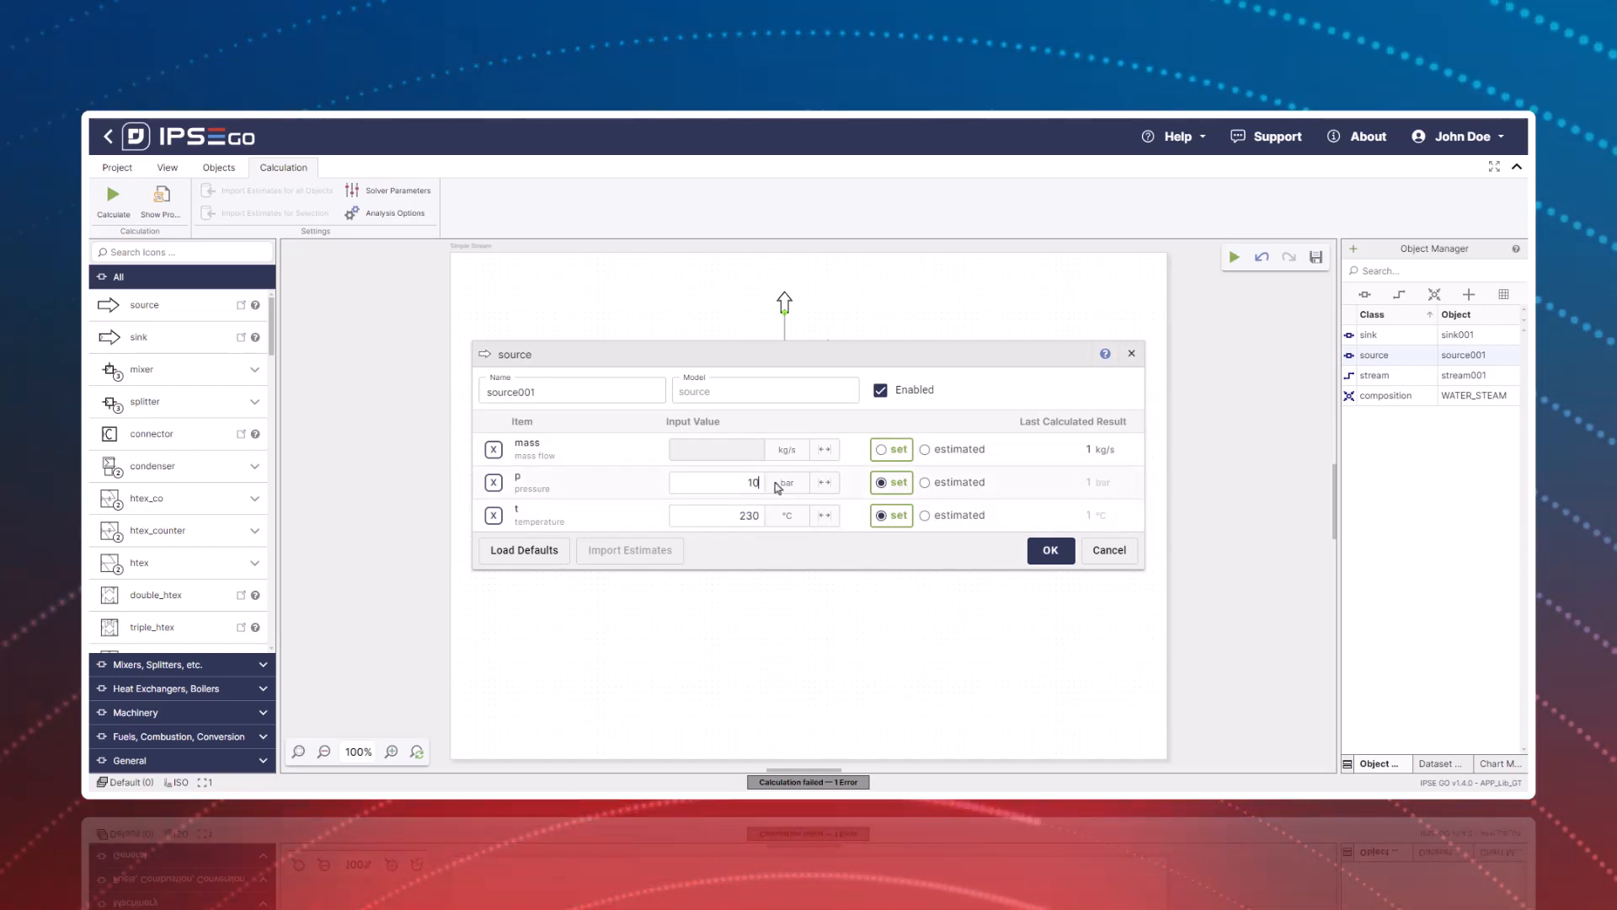
left_click(1049, 550)
left_click(117, 215)
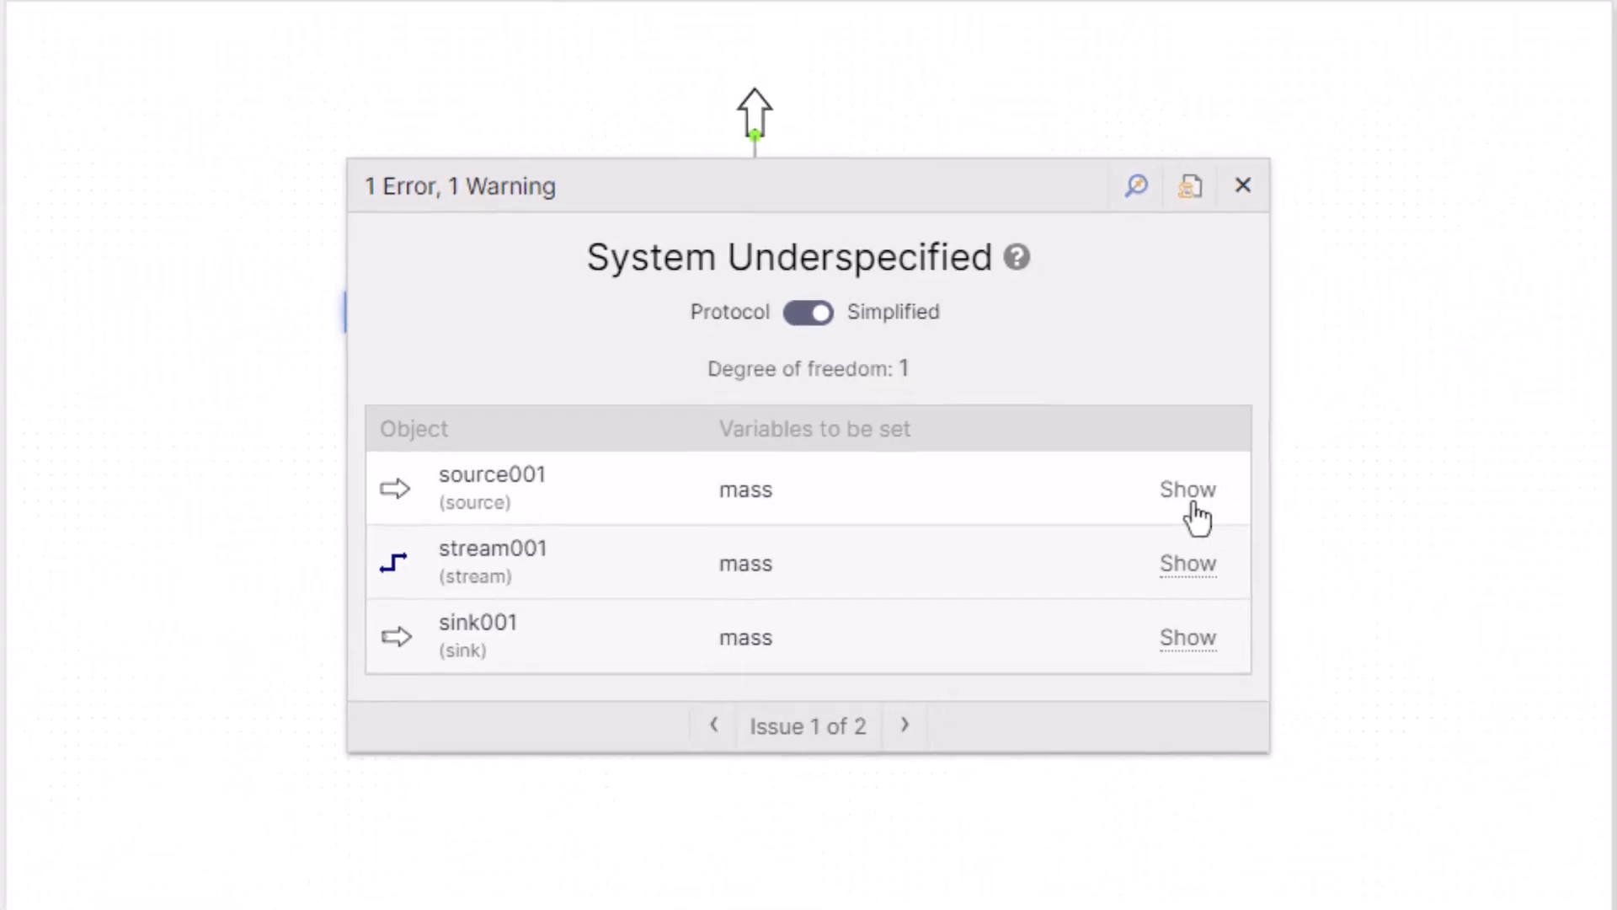
- Open the source from the underspecification report and set its mass flow to 1.56 kg/s
left_click(1214, 497)
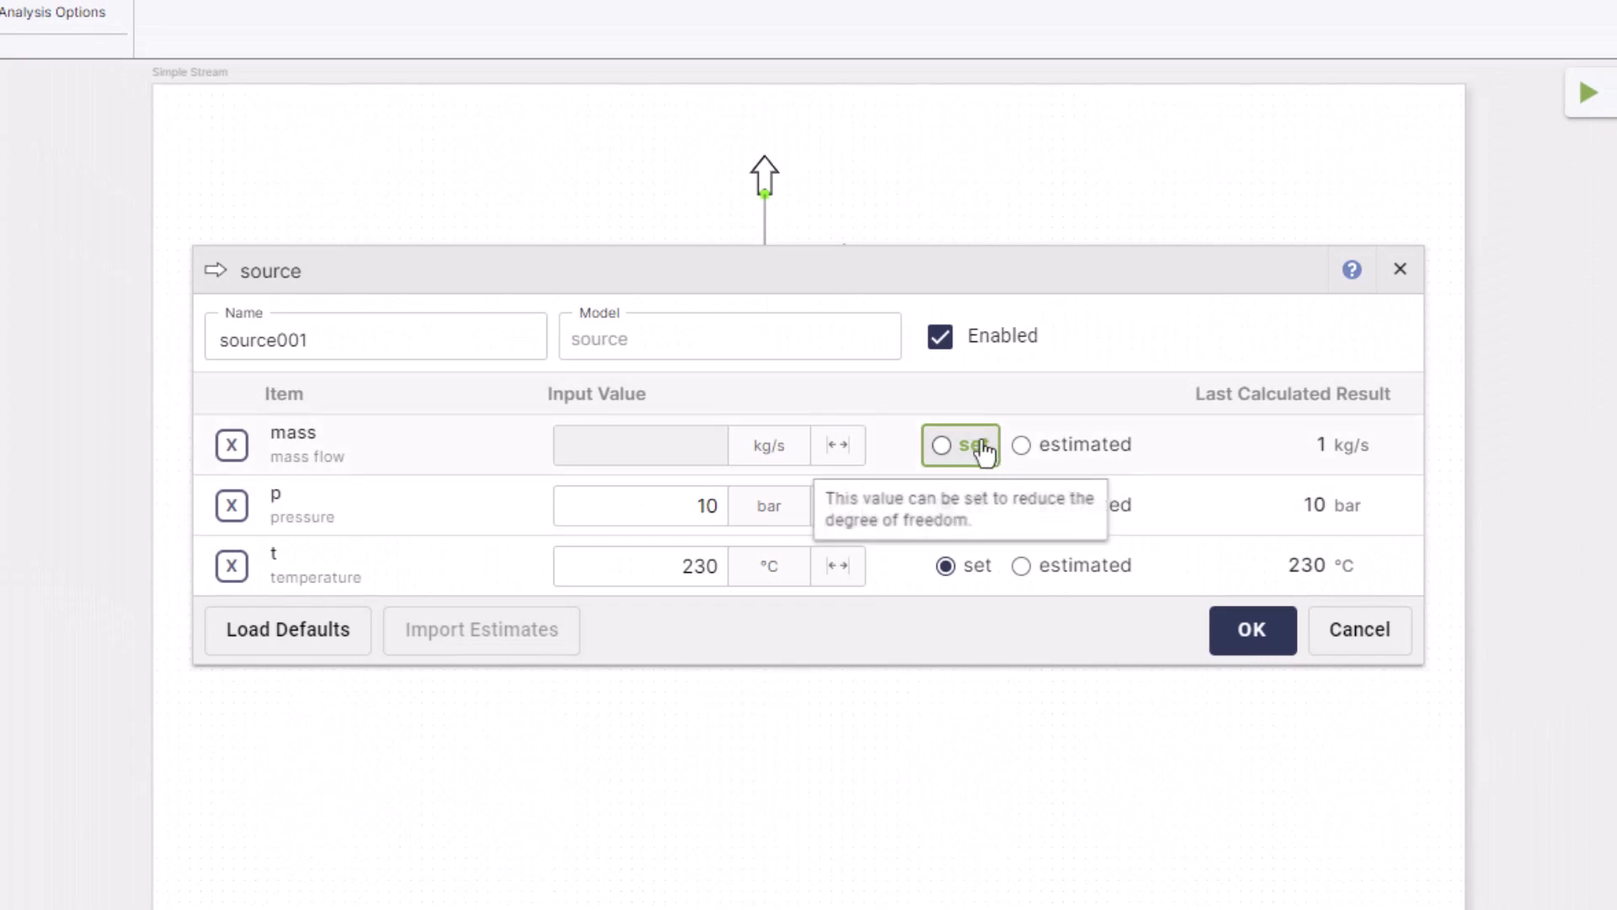
left_click(969, 445)
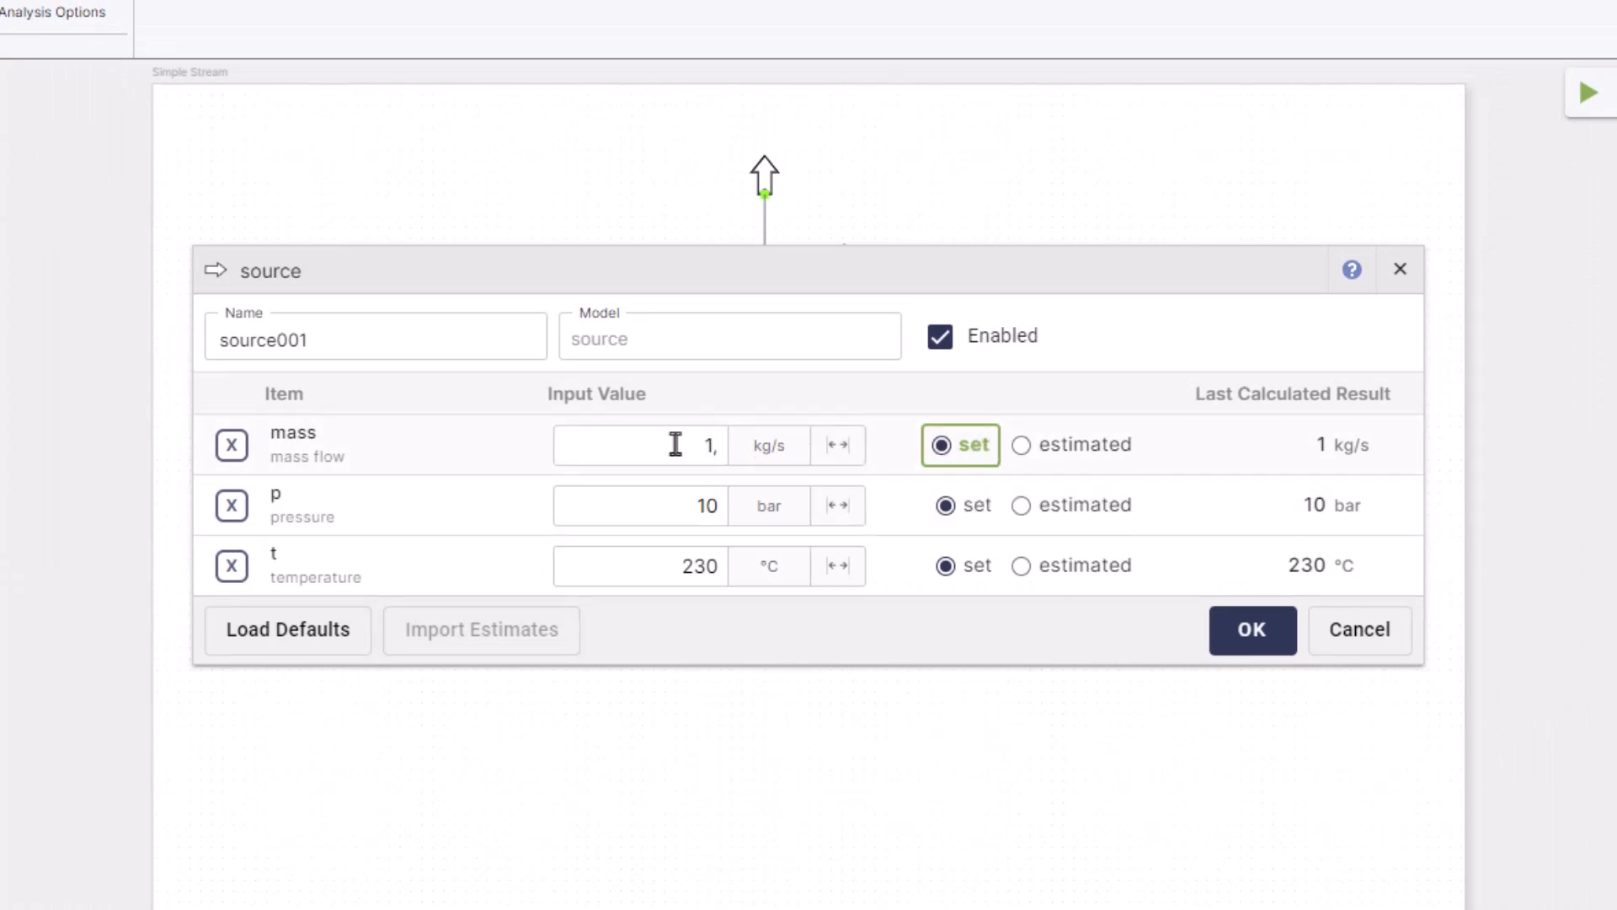
type(",56")
left_click(1252, 645)
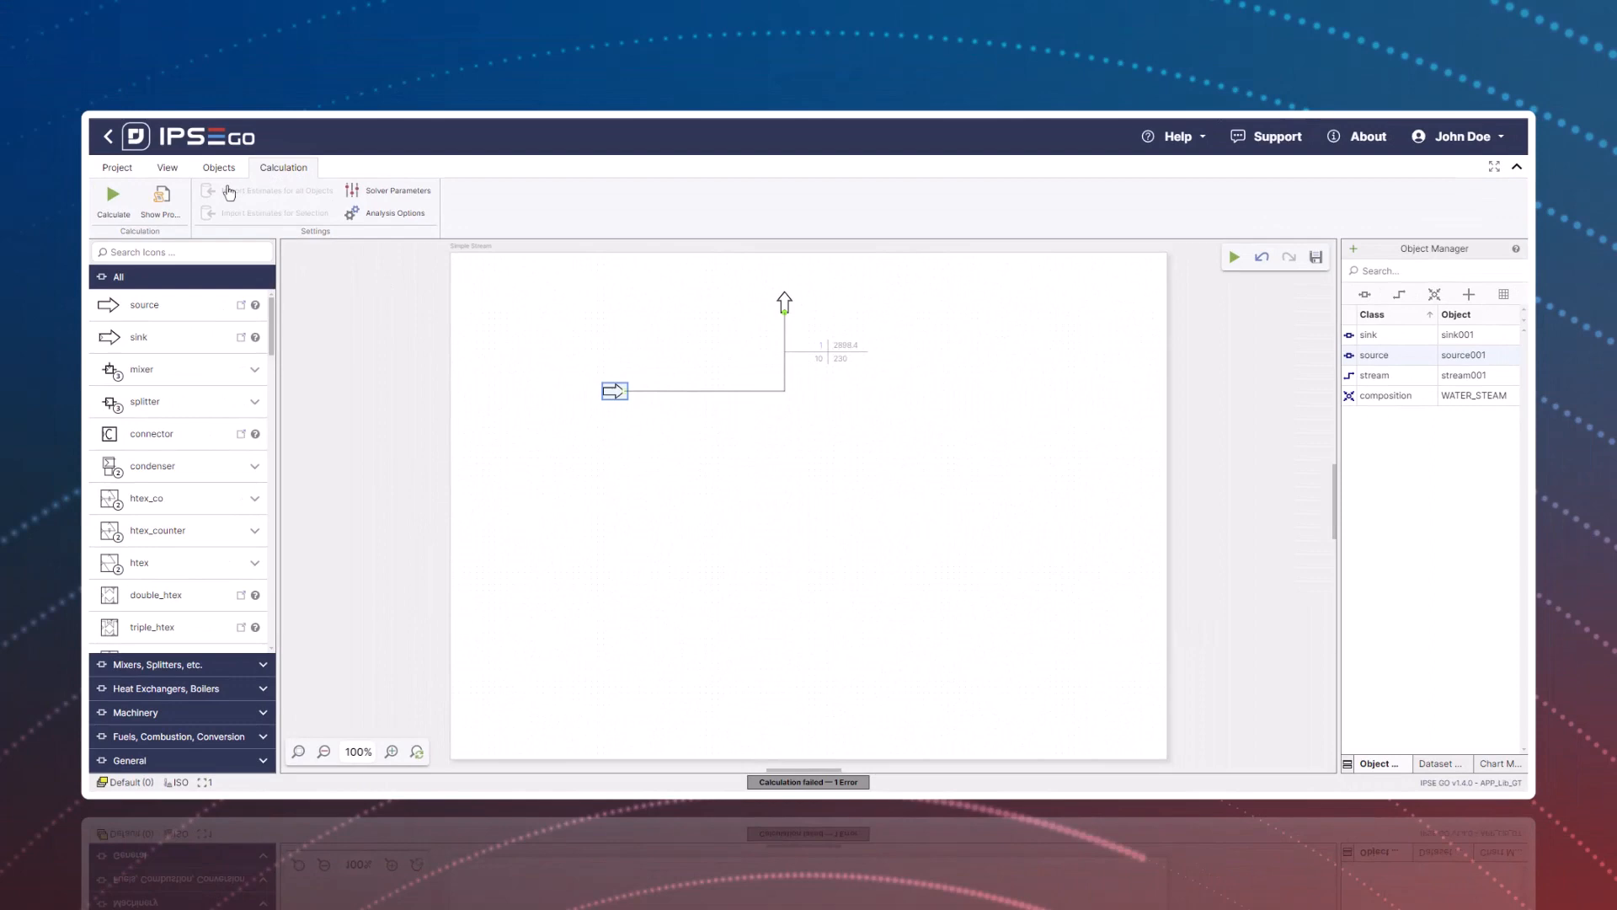
- Display the analysis results on the flowsheet objects and recalculate the model
left_click(131, 126)
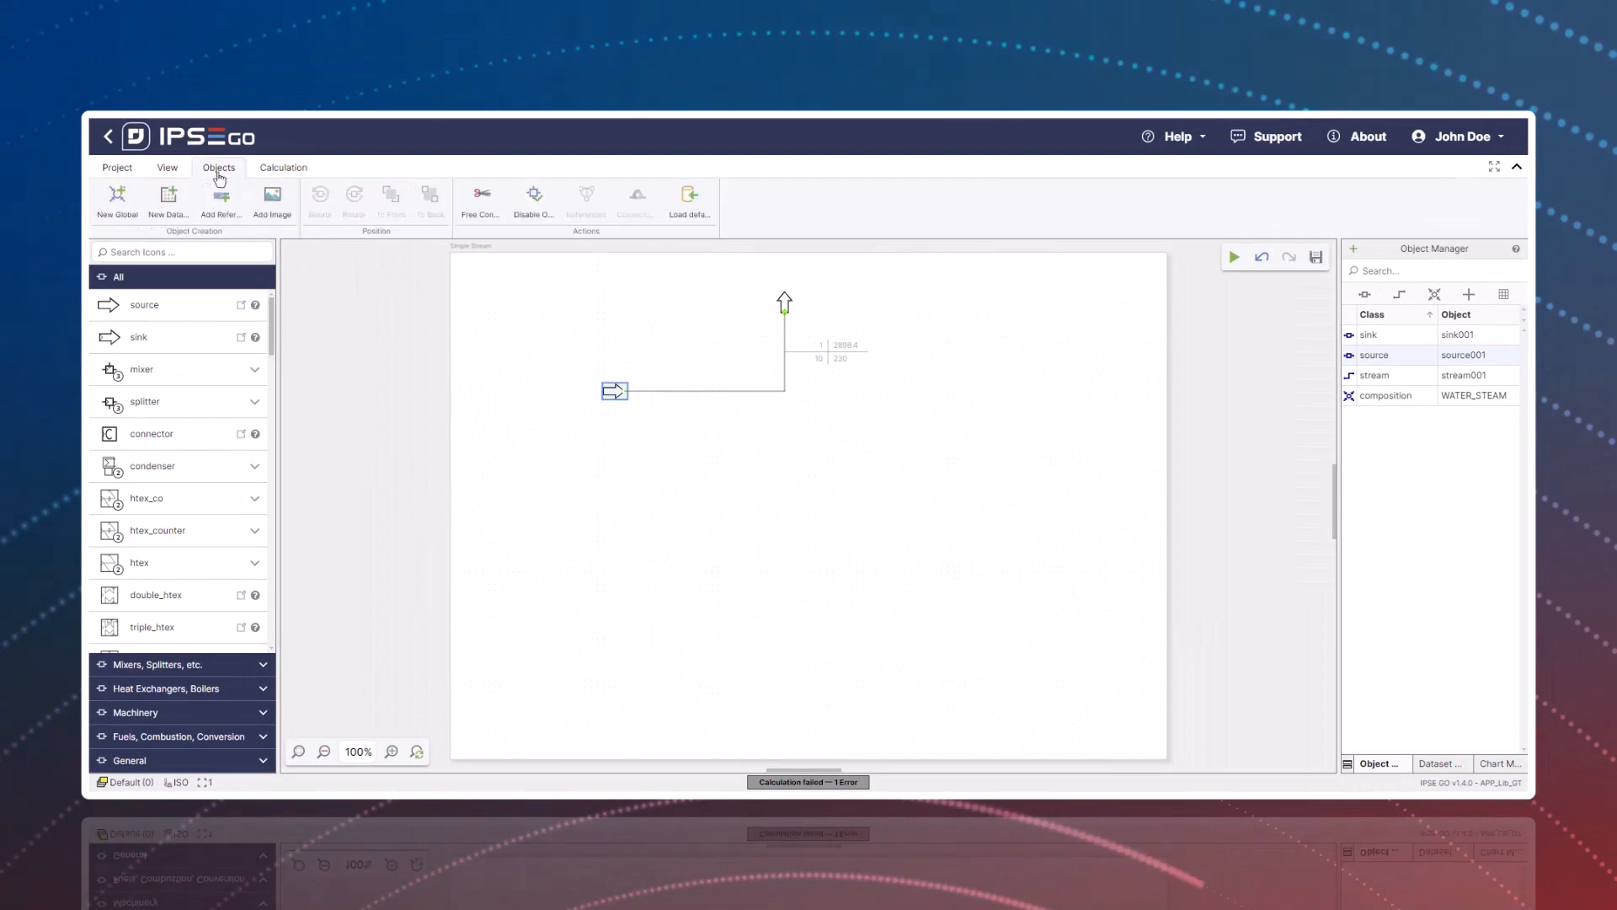
left_click(169, 167)
left_click(543, 215)
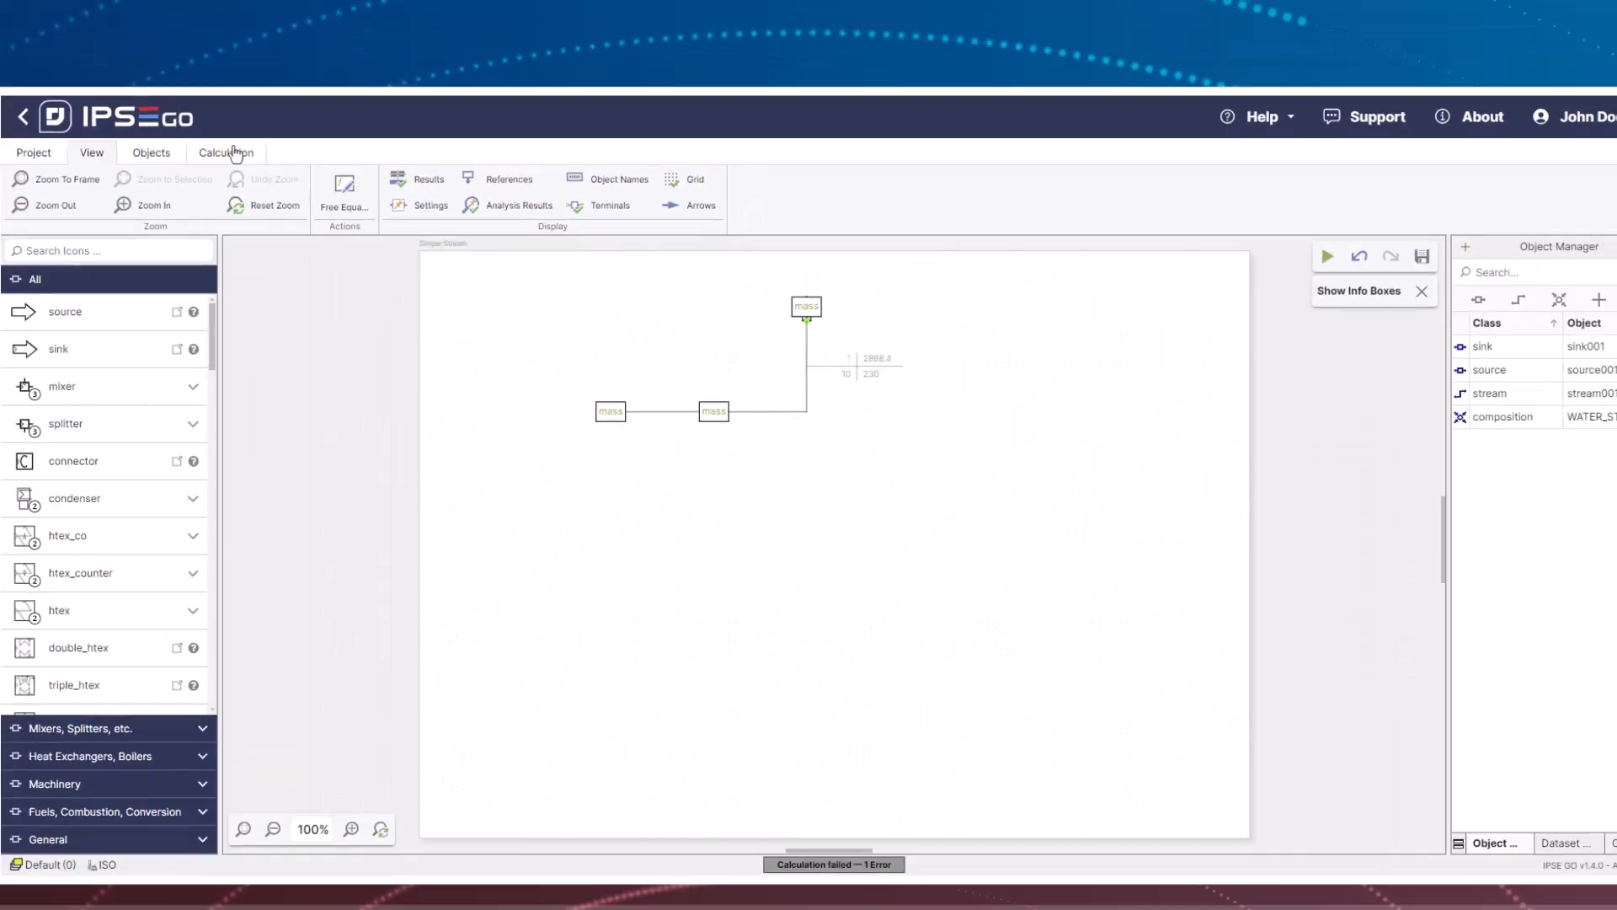
left_click(233, 151)
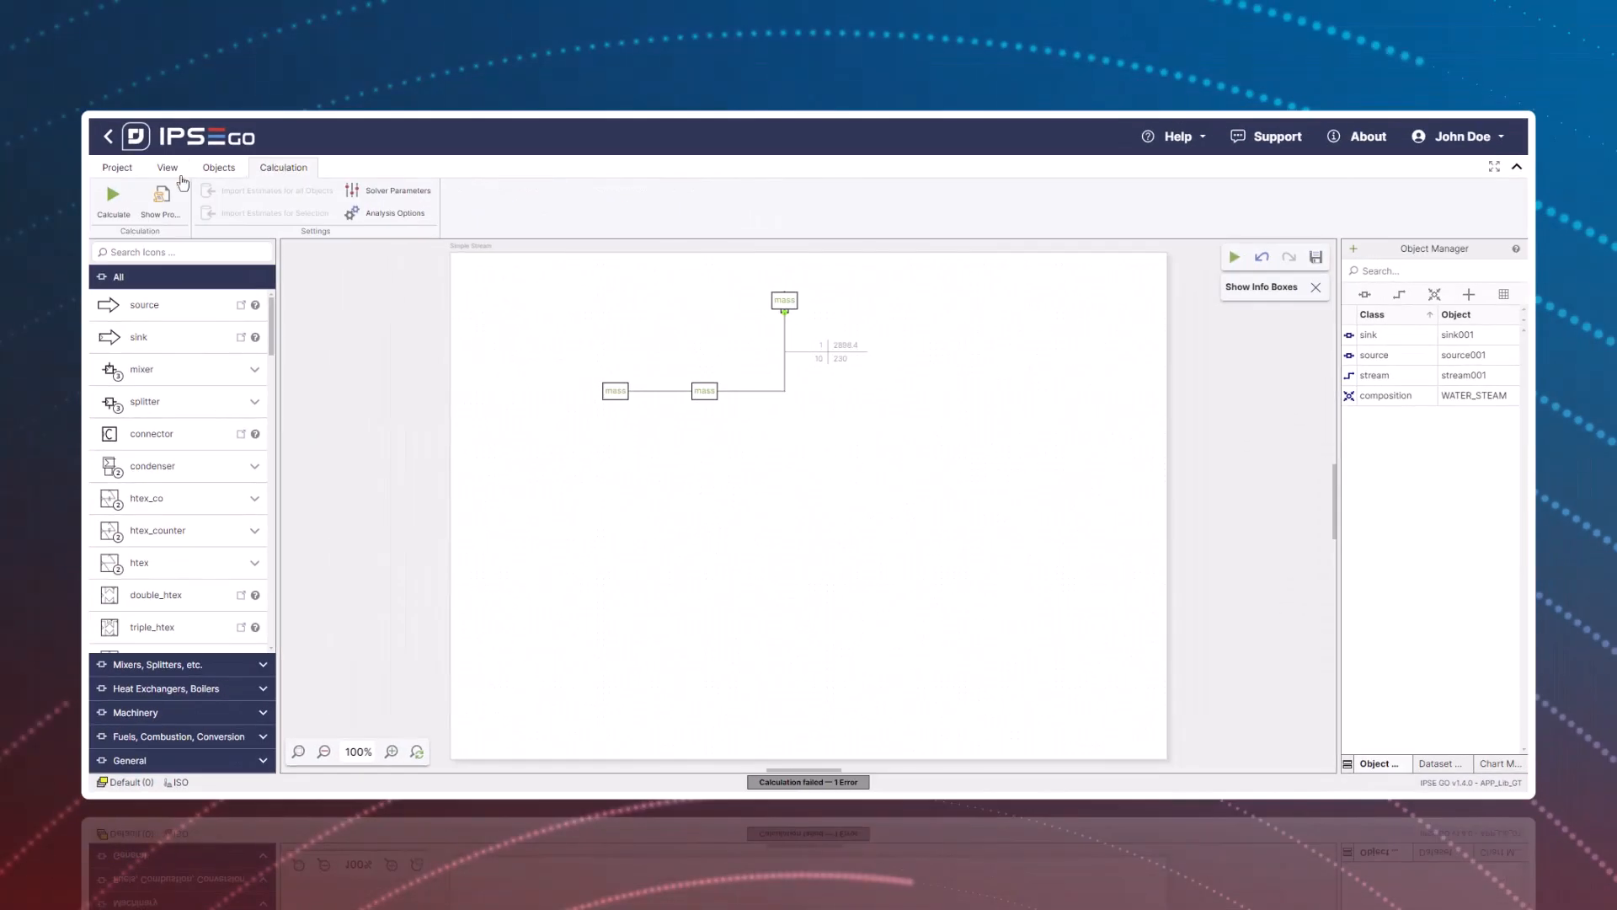
left_click(112, 197)
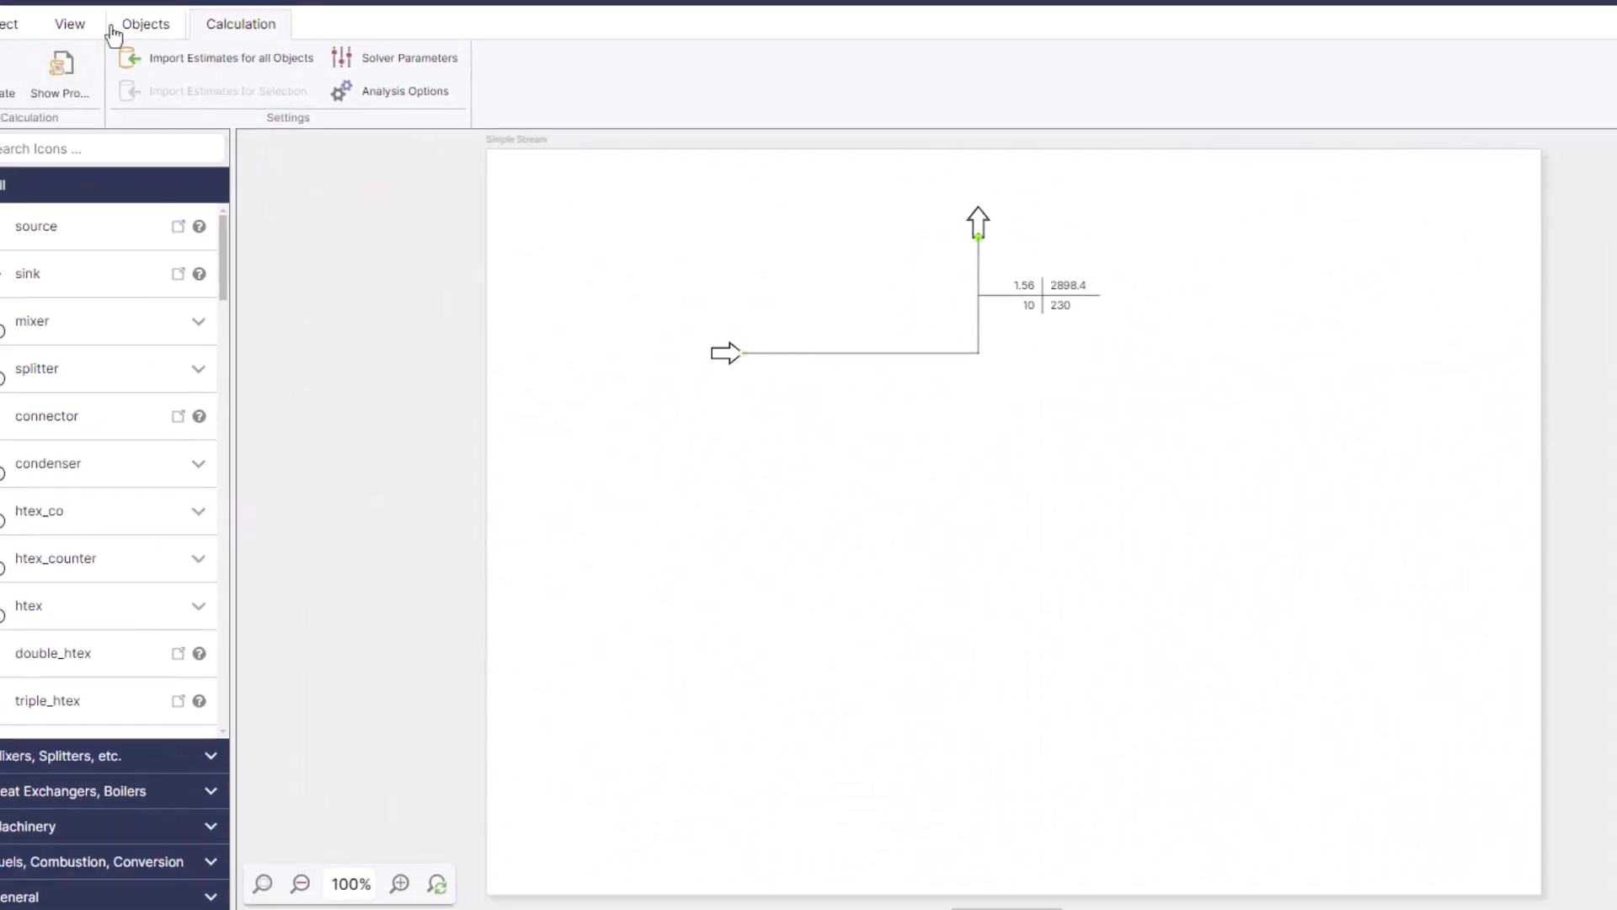
- Add a reference cross for the stream connection model and place it beside the stream's result cross
left_click(128, 27)
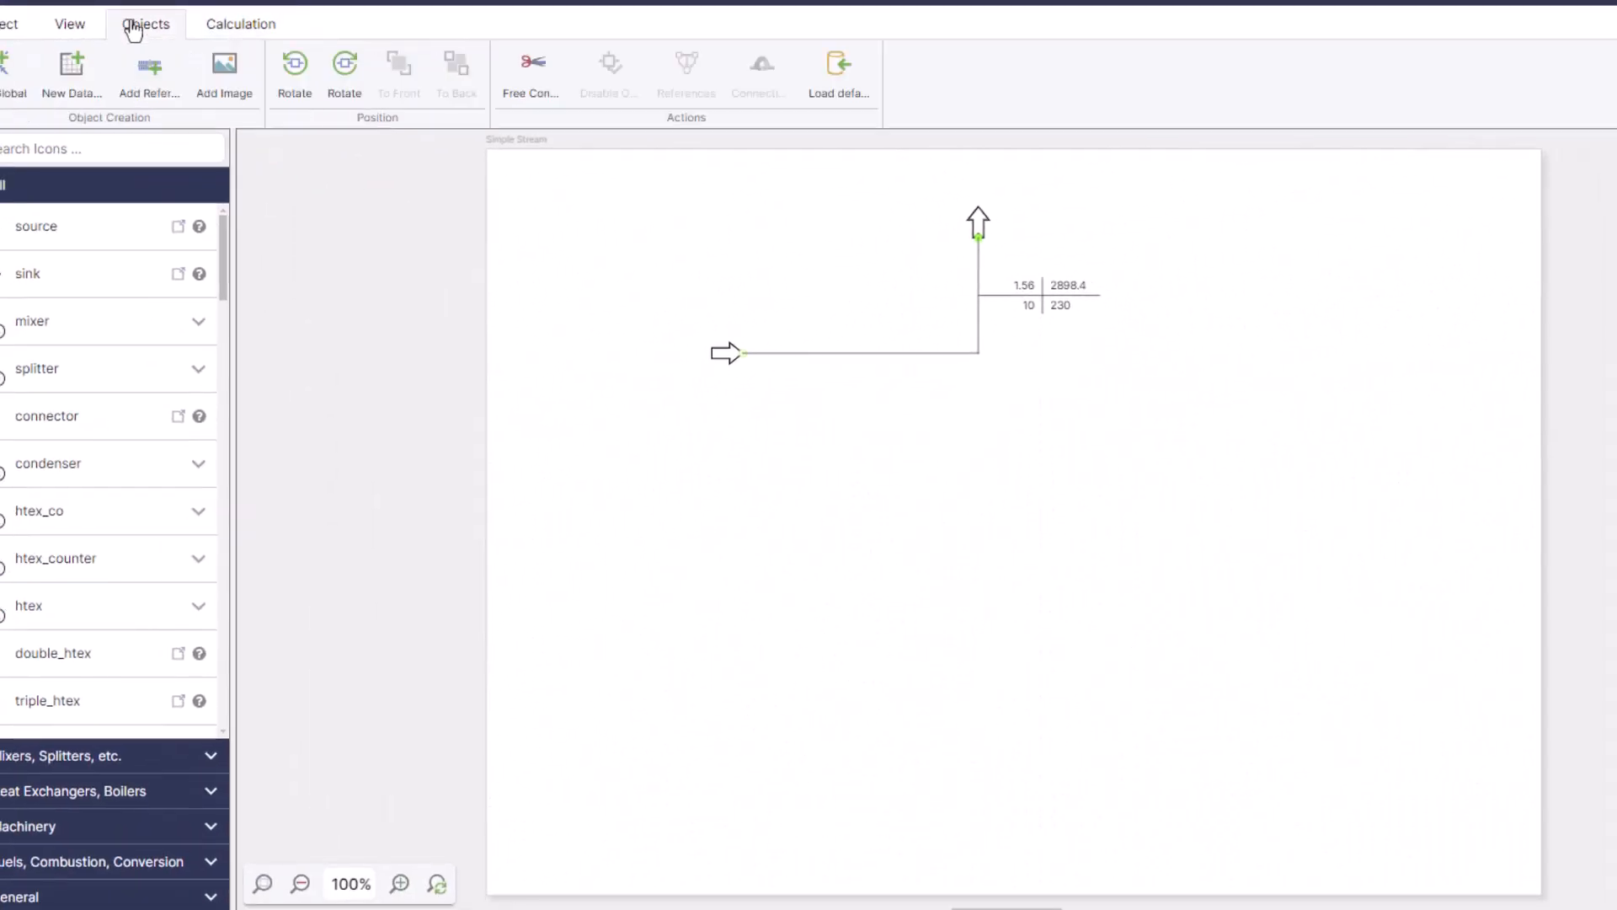
left_click(151, 80)
left_click(1145, 444)
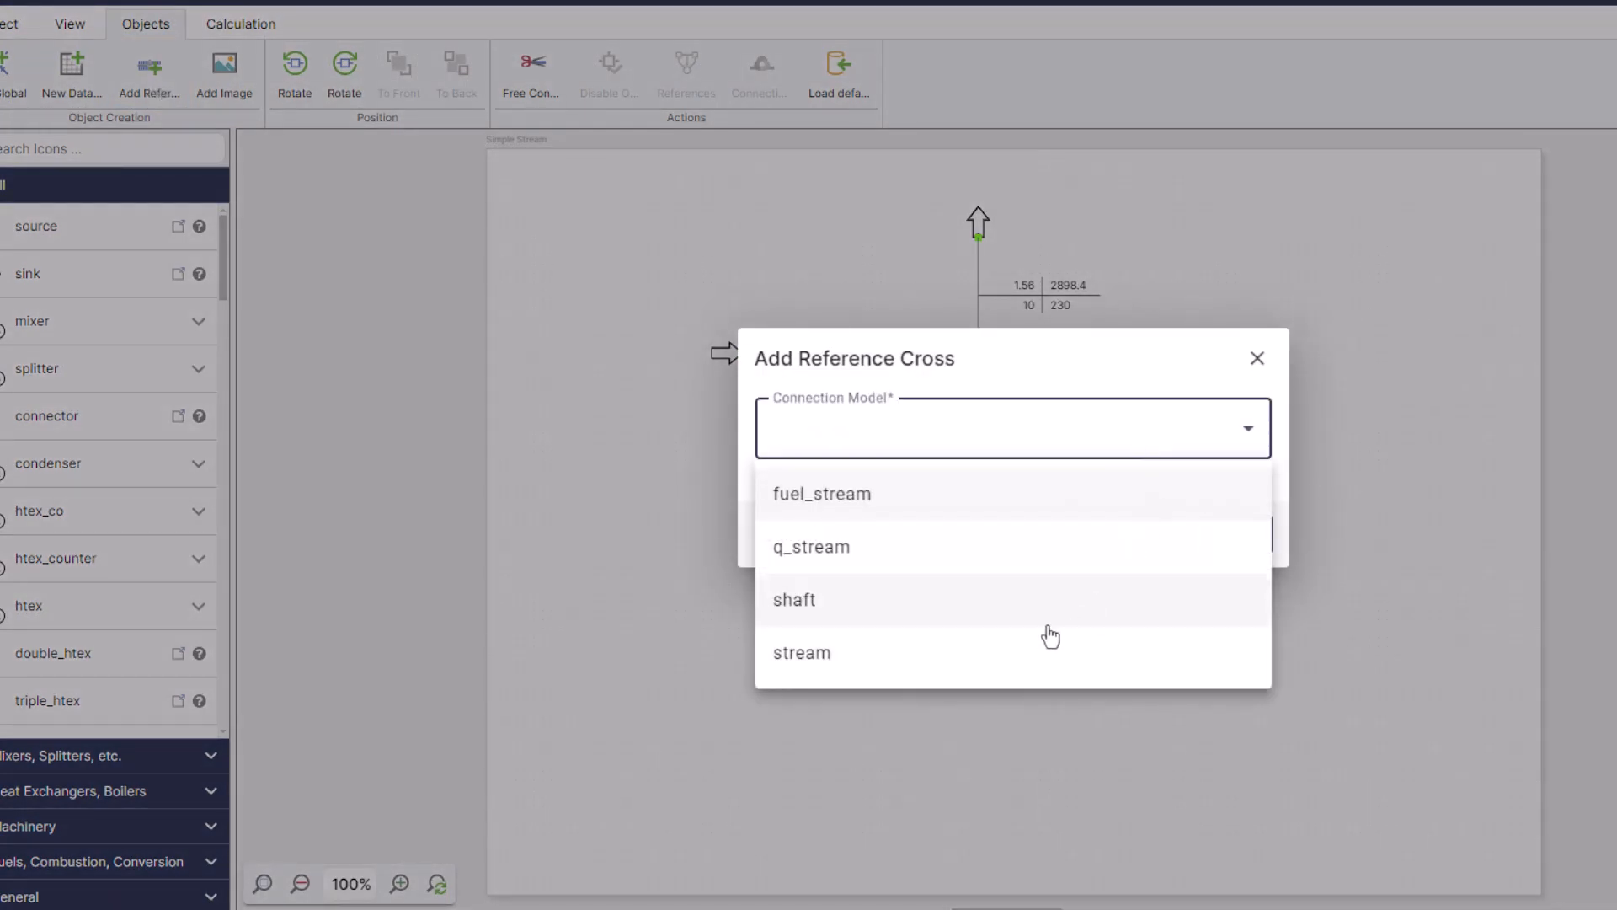
left_click(1021, 657)
left_click(1222, 550)
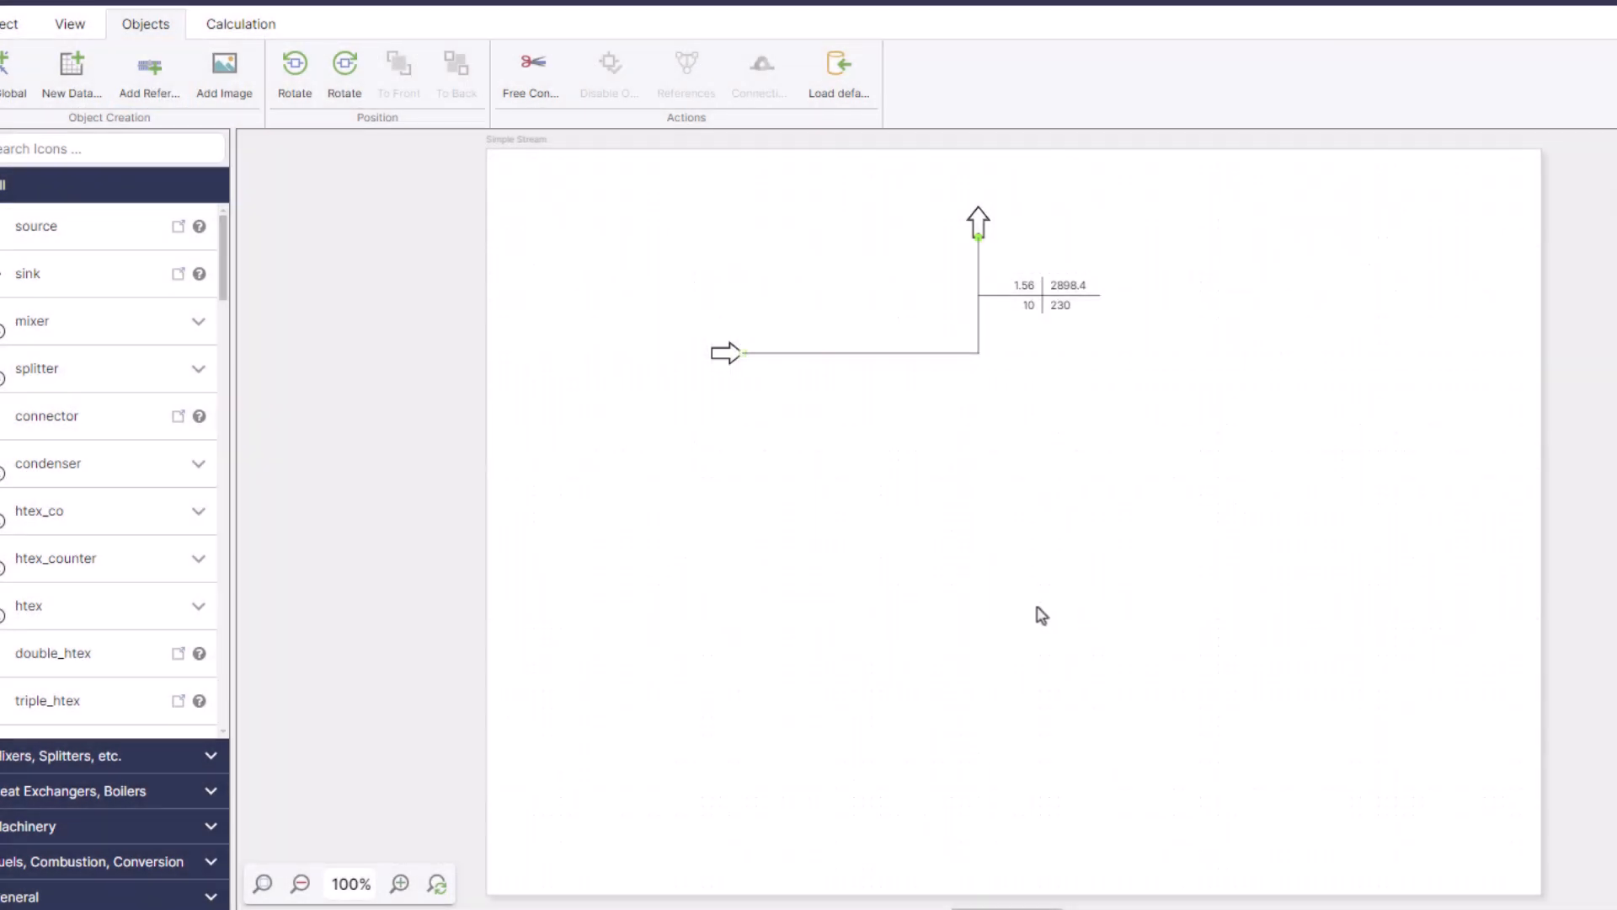
left_click_drag(573, 861, 1240, 301)
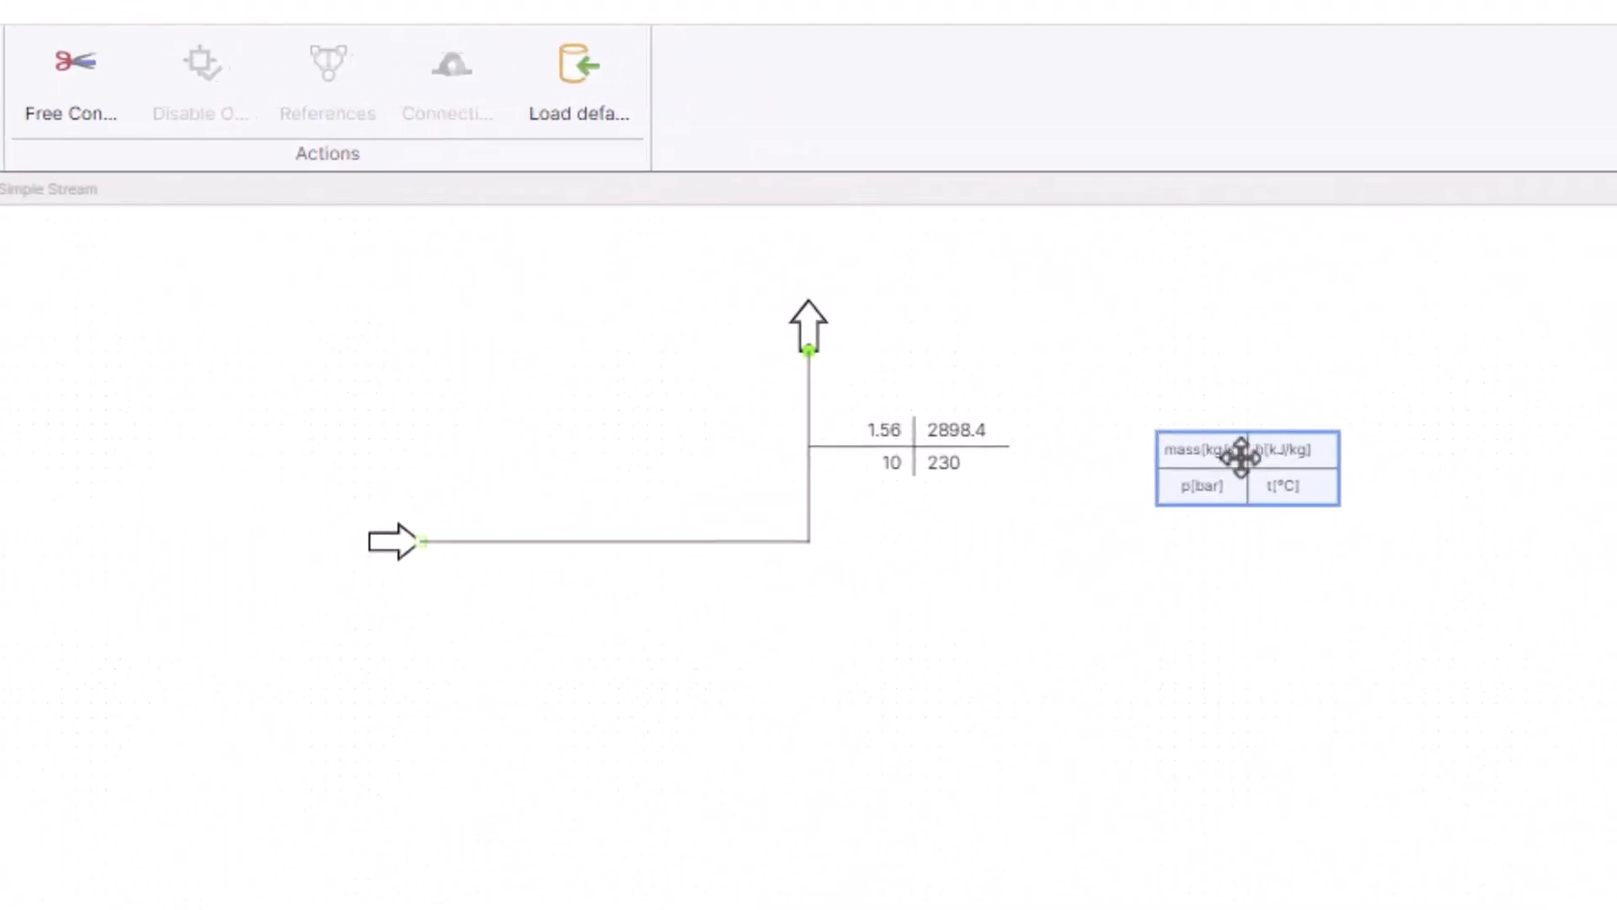
left_click_drag(1240, 455, 1211, 435)
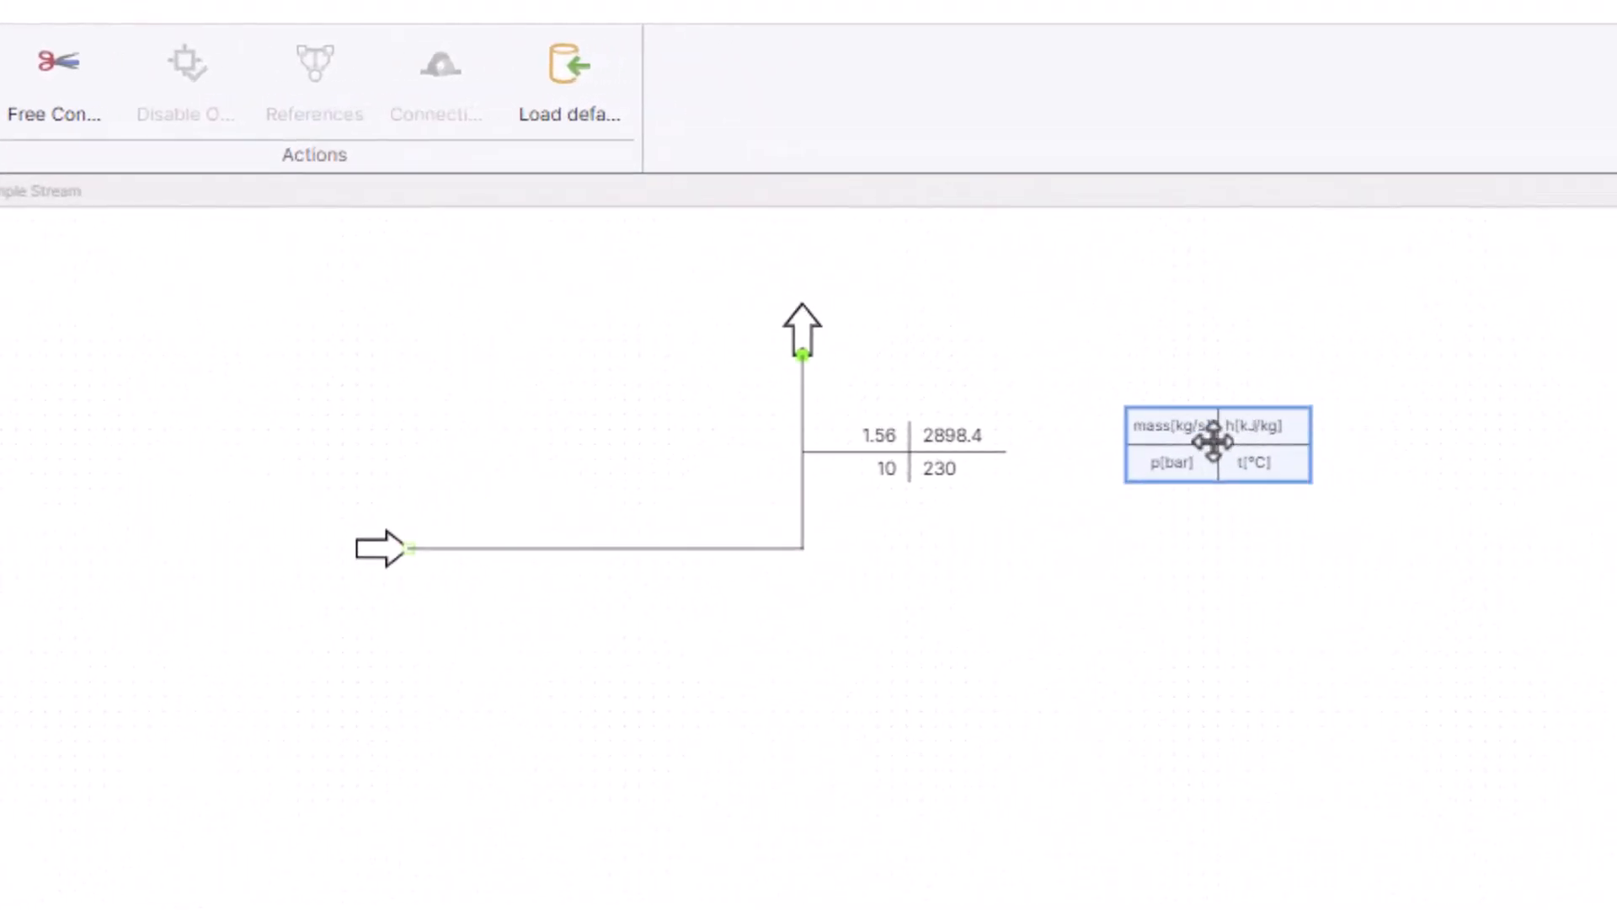
left_click(1214, 660)
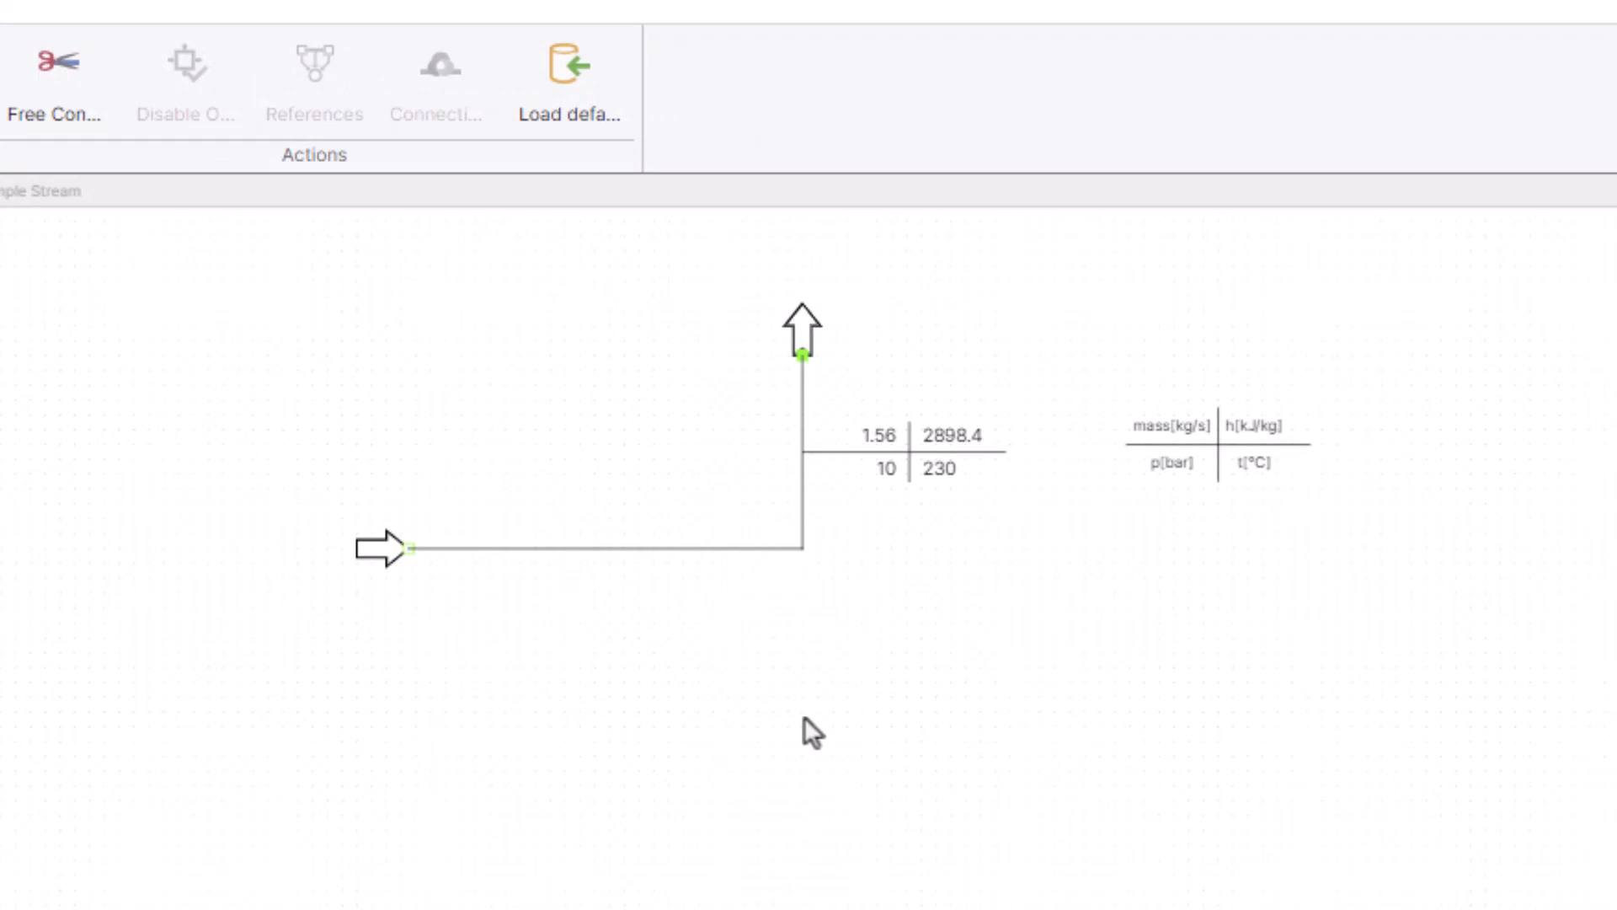
- Try fixing the sink's mass flow at 1.56 kg/s as well, calculate the model and close the issue report
double_click(802, 327)
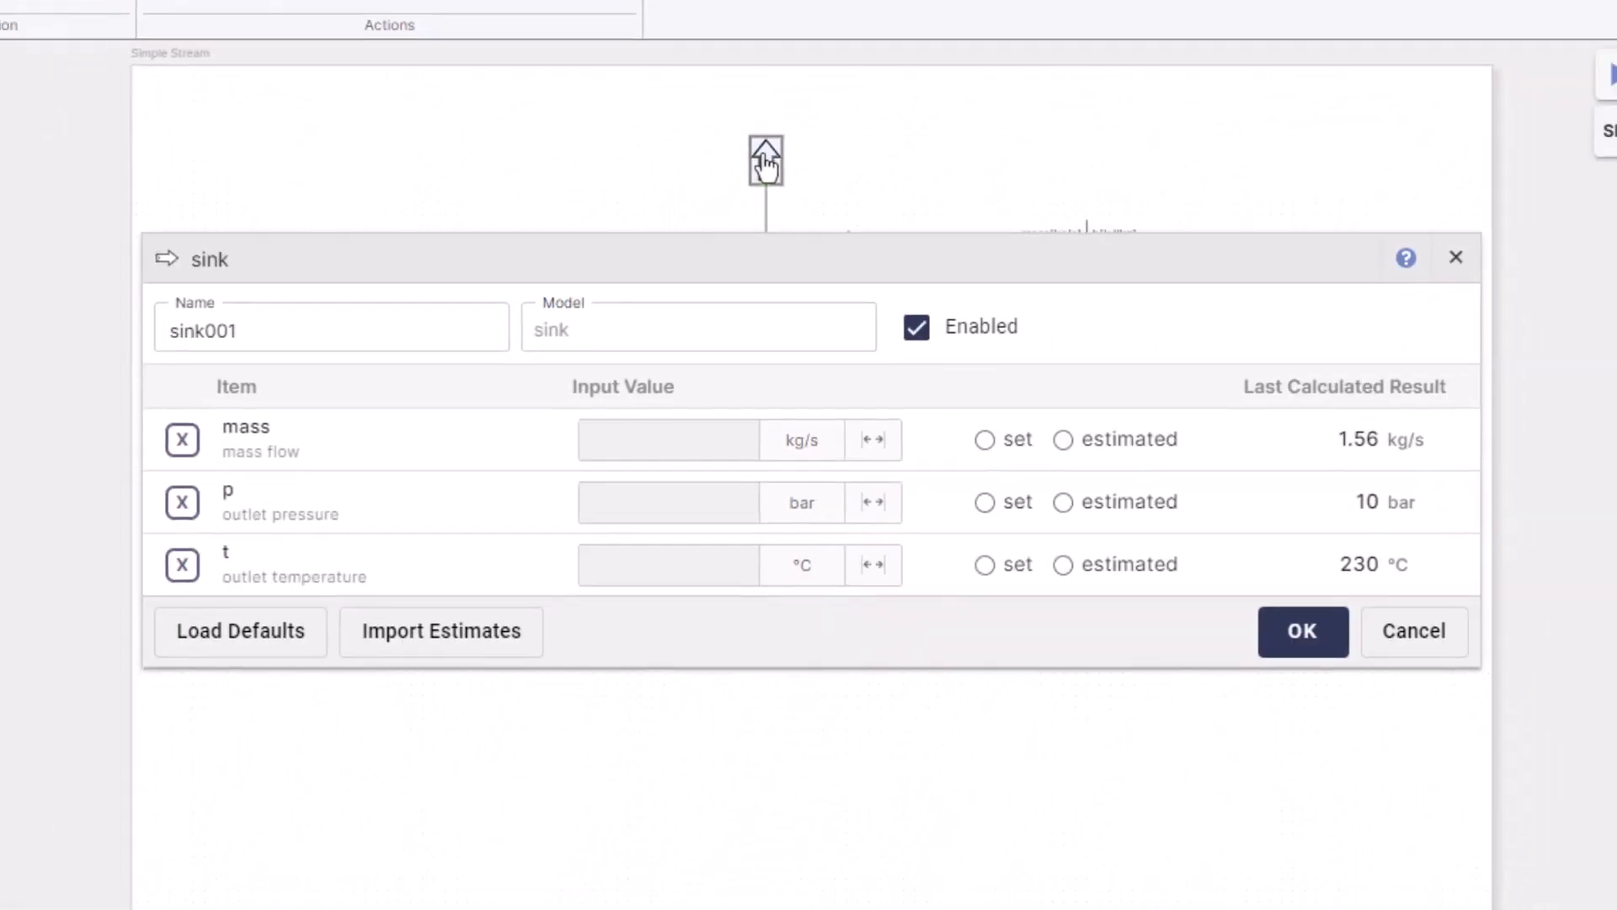
left_click(1011, 444)
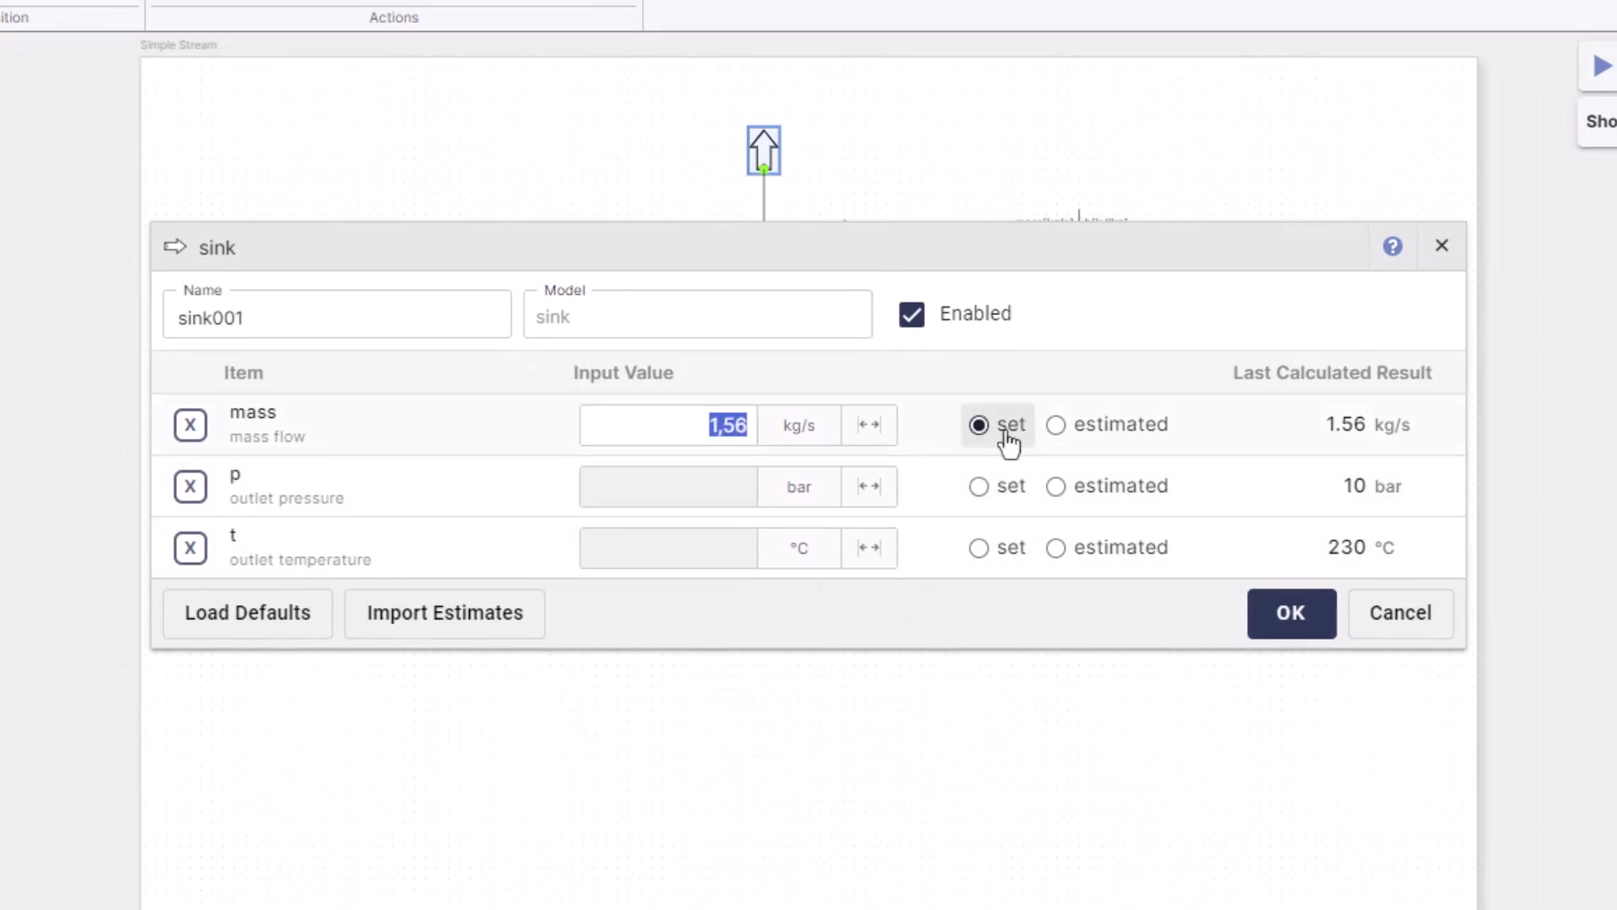
left_click(1300, 628)
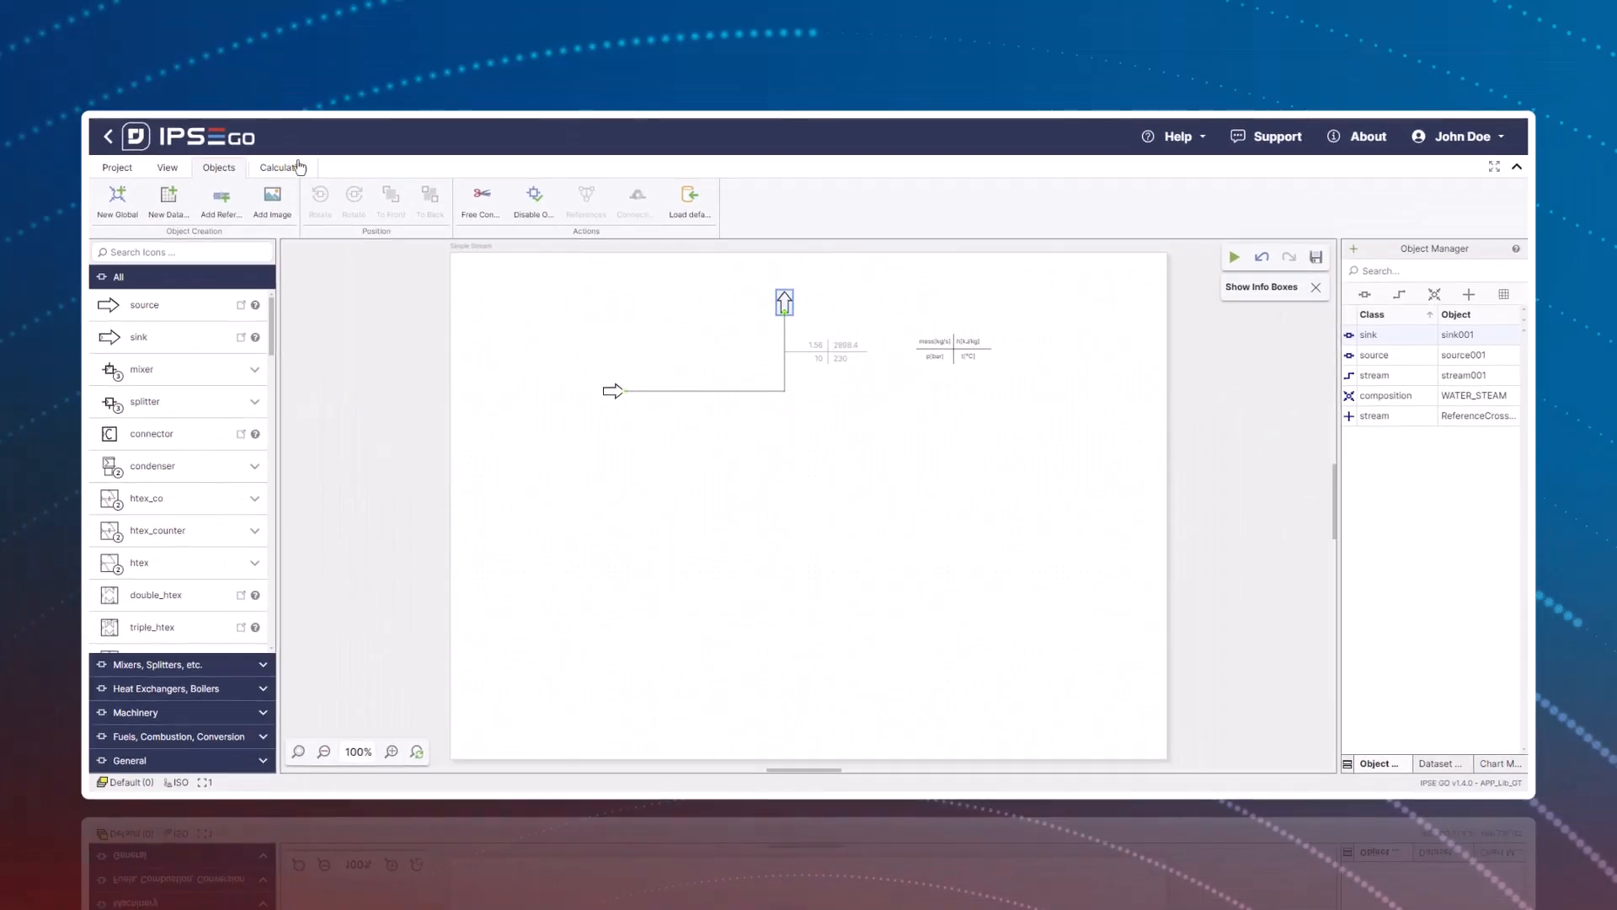
left_click(283, 167)
left_click(114, 207)
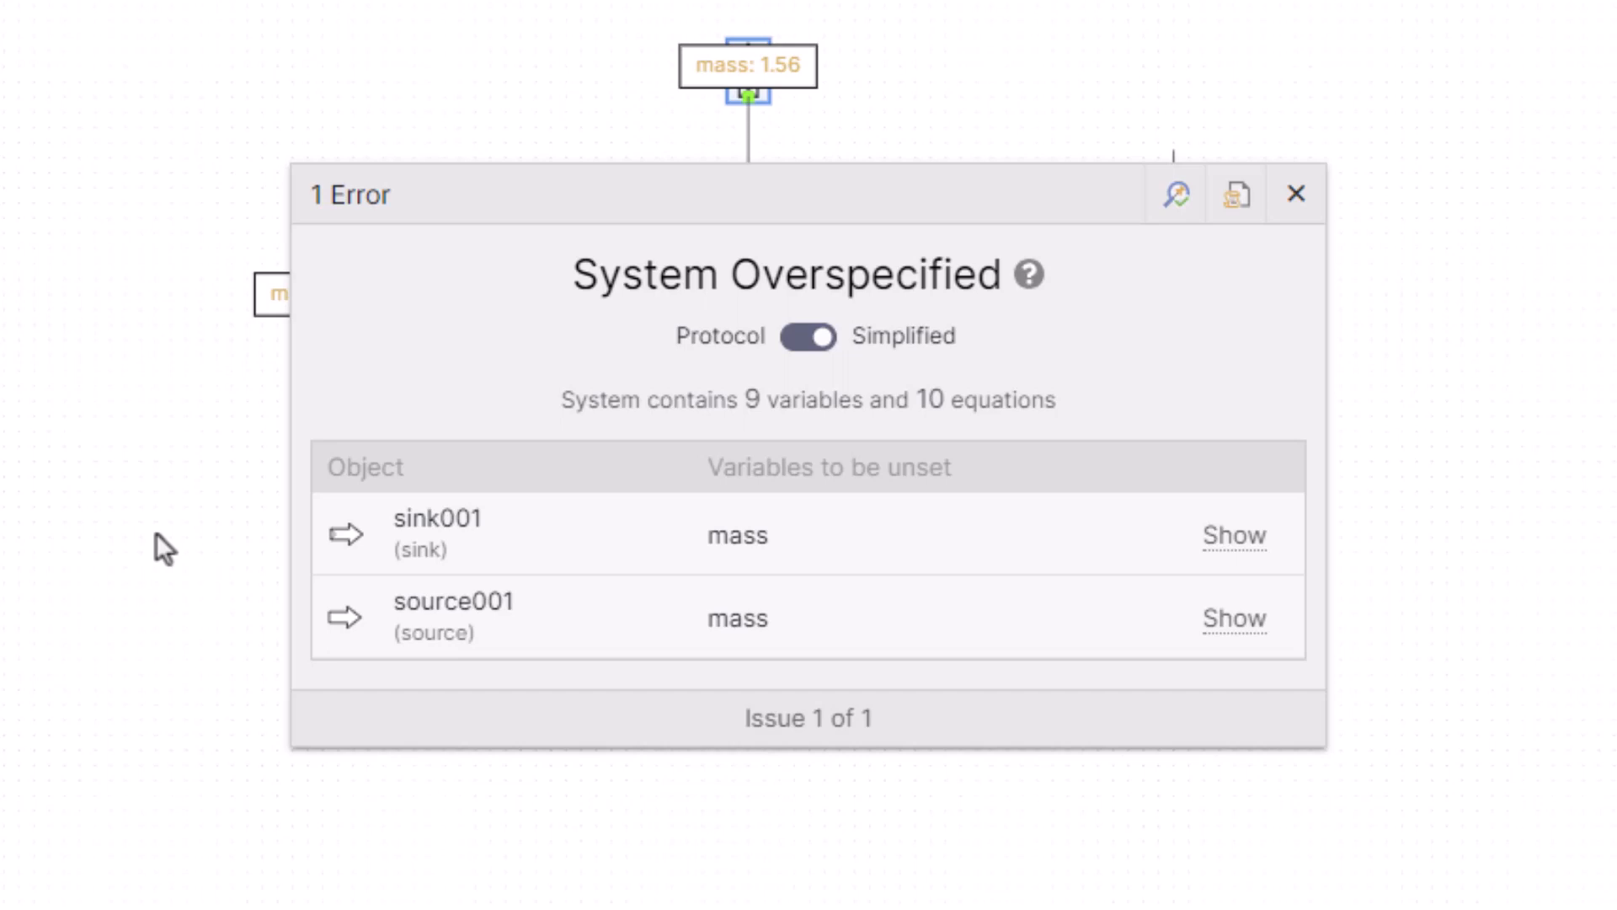
left_click(1293, 197)
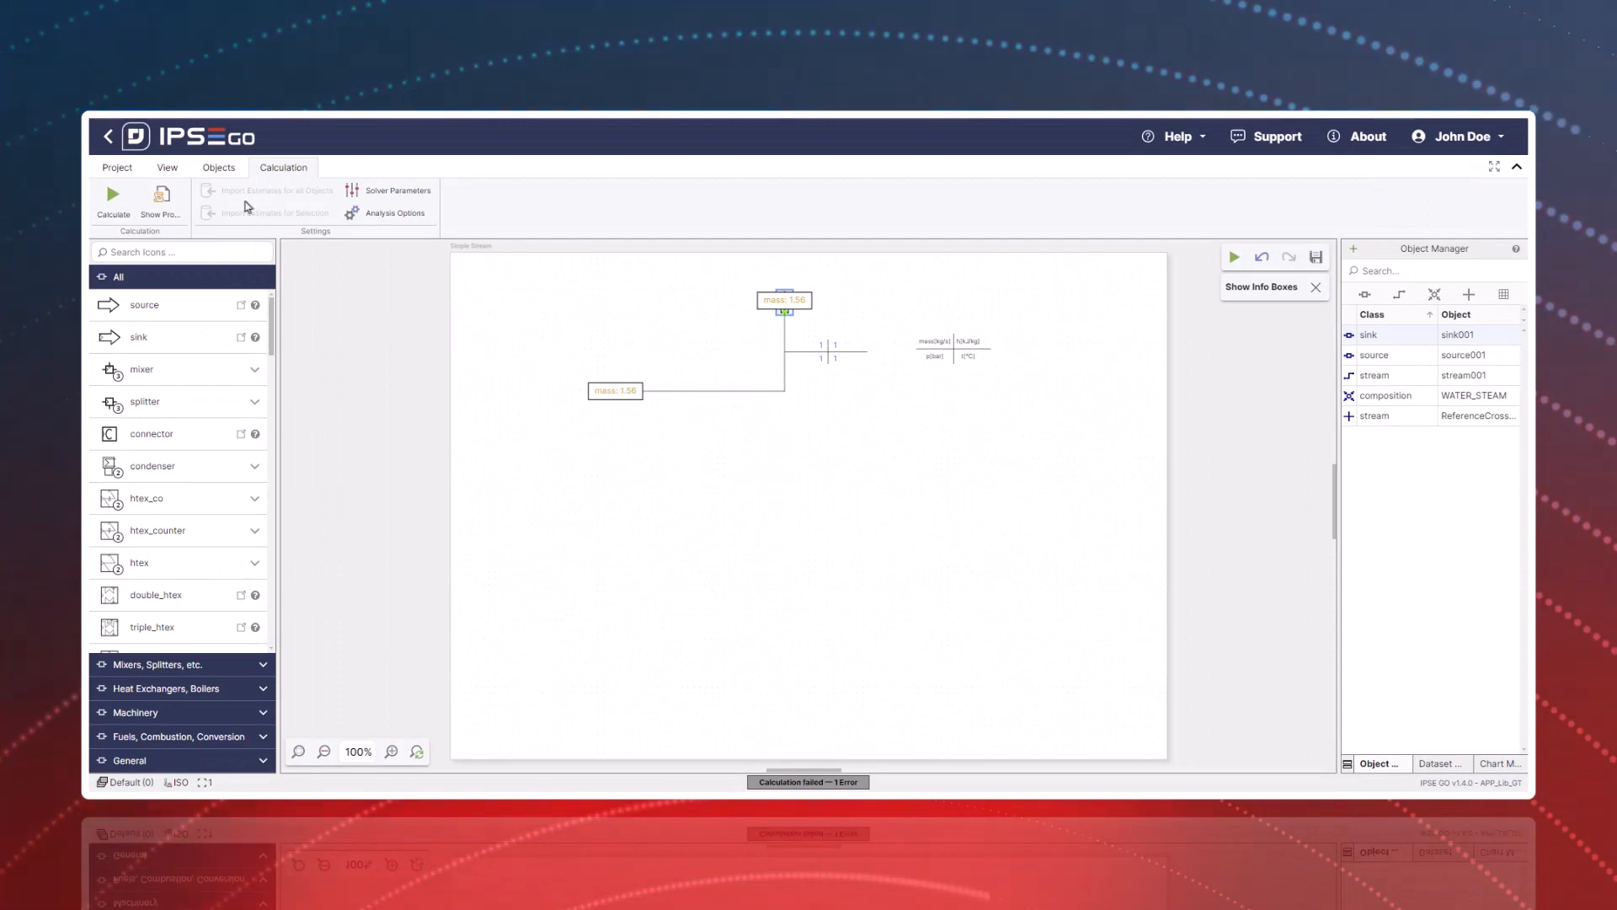
- Undo the last calculation and the change to the sink's mass flow
left_click(215, 177)
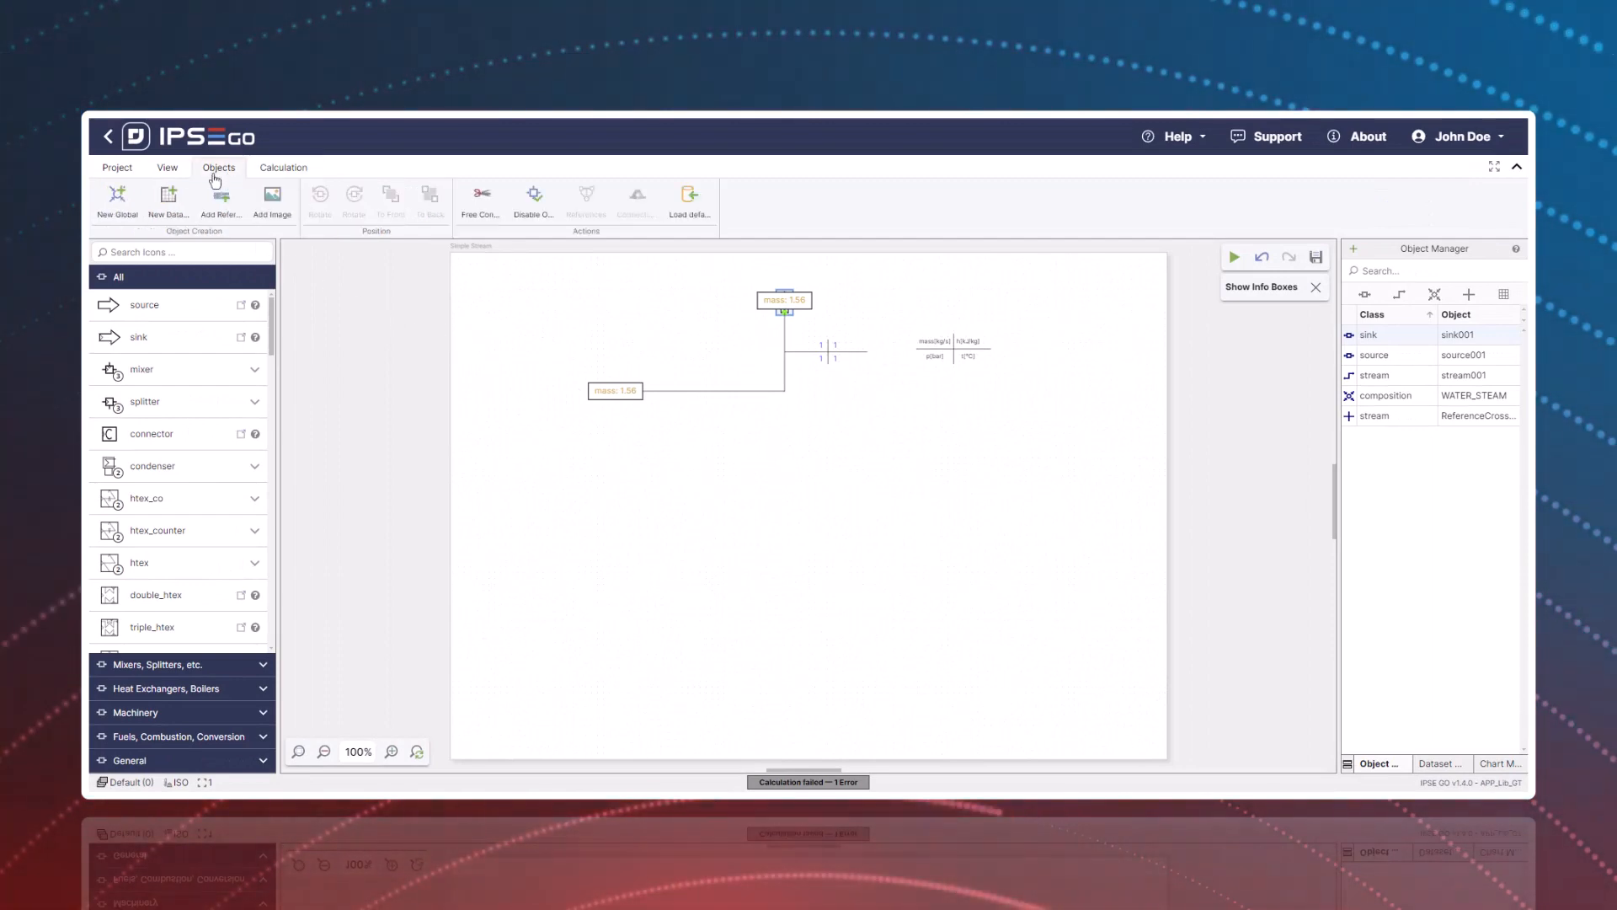
left_click(118, 167)
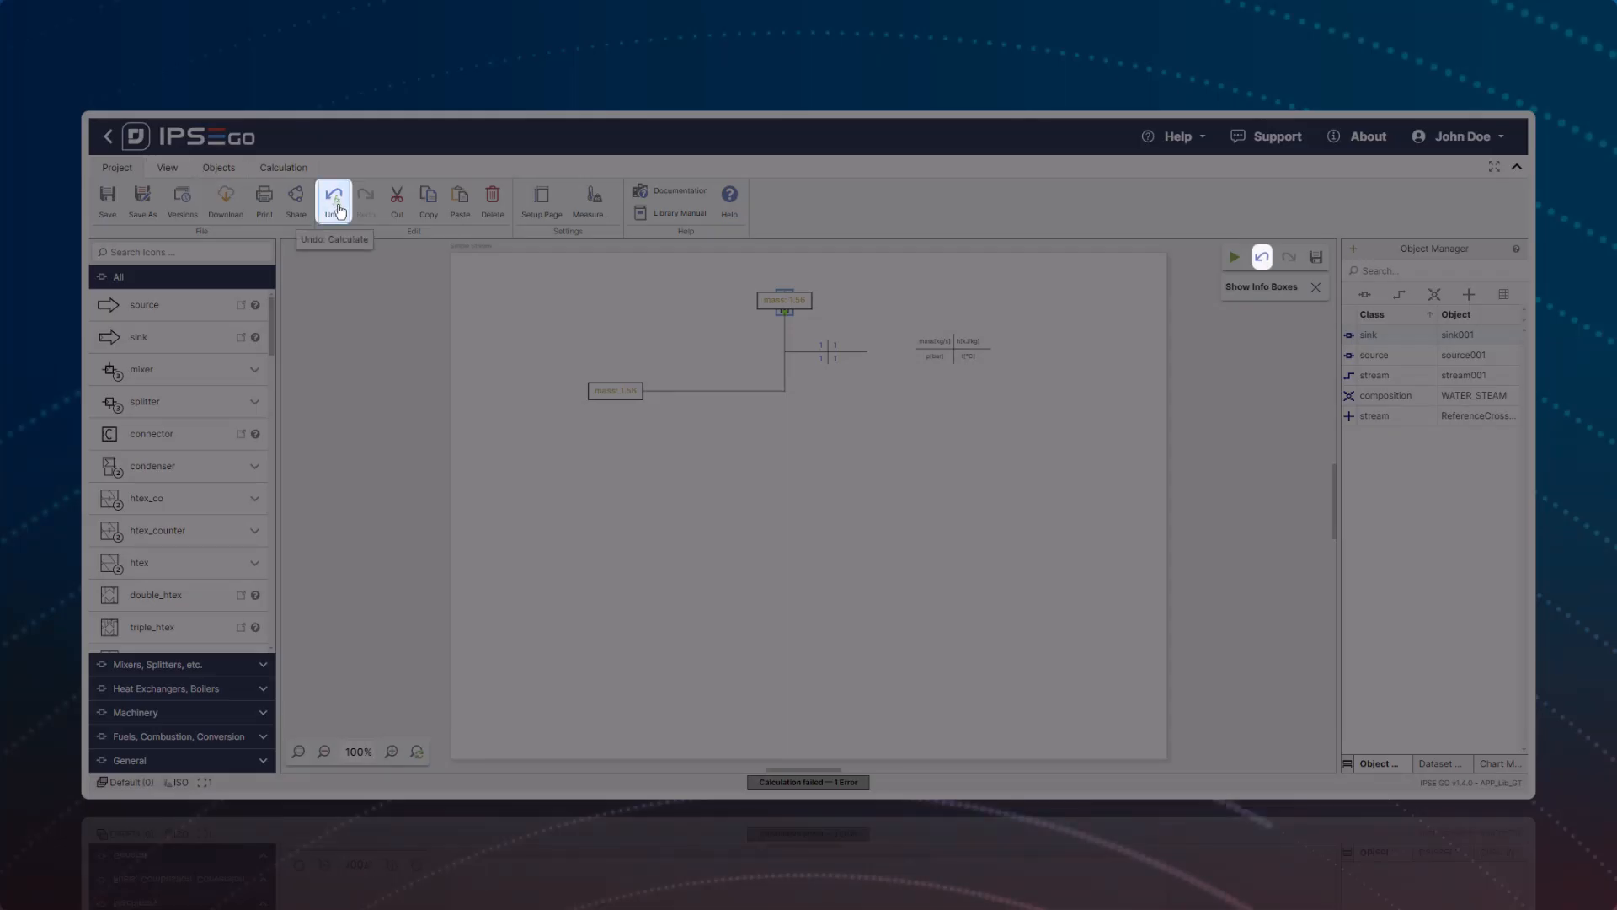
left_click(331, 206)
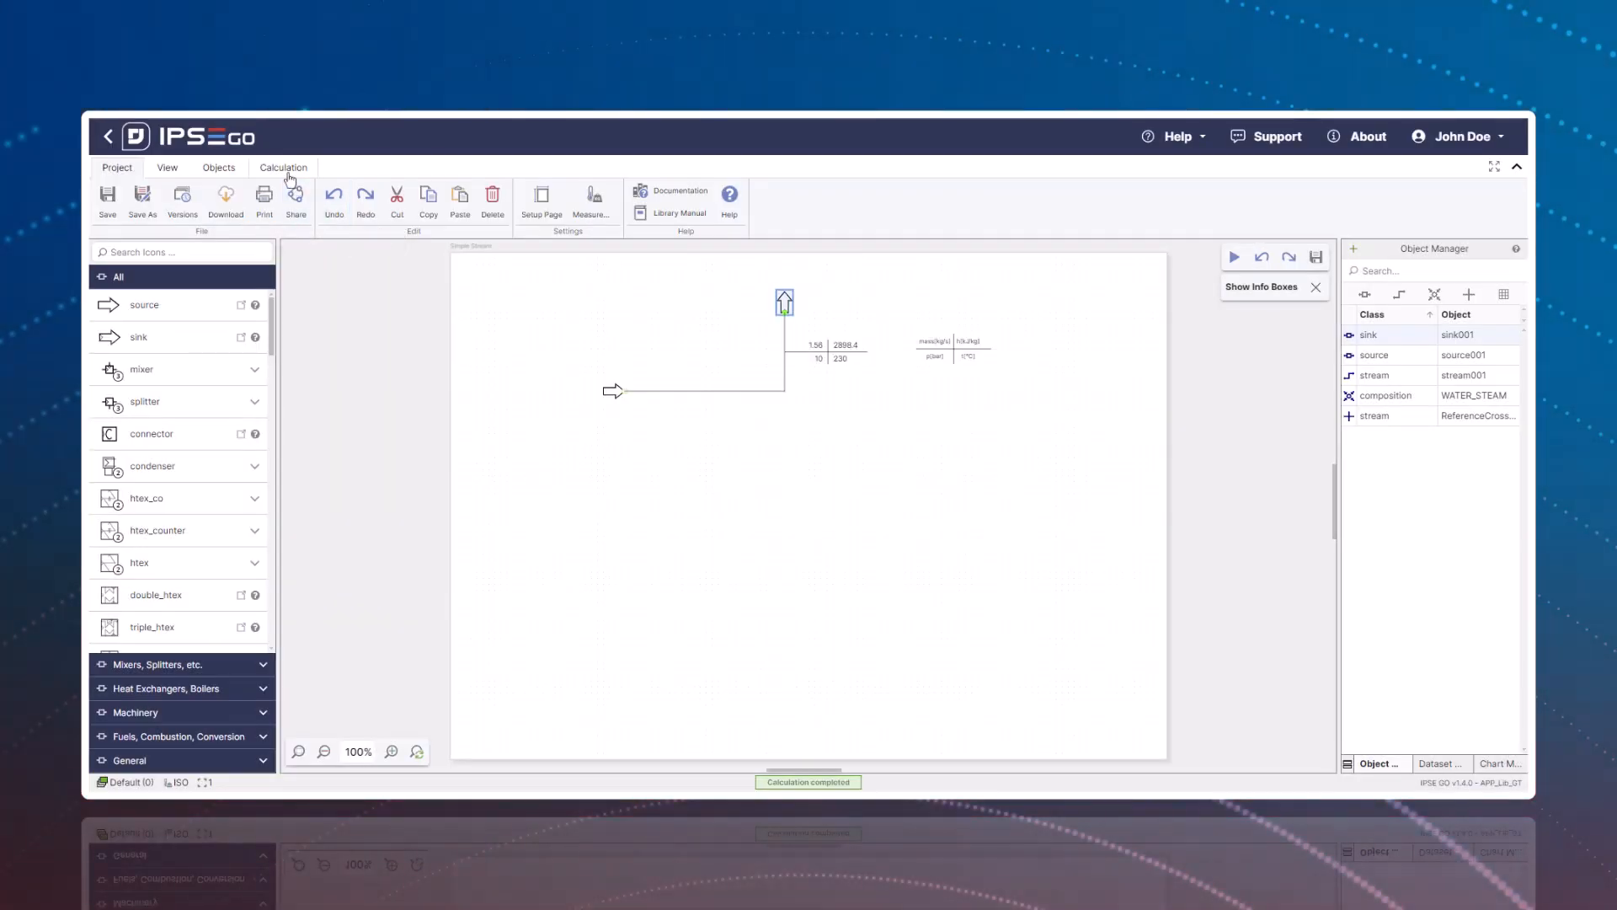
- Recalculate the model and save the project
left_click(283, 168)
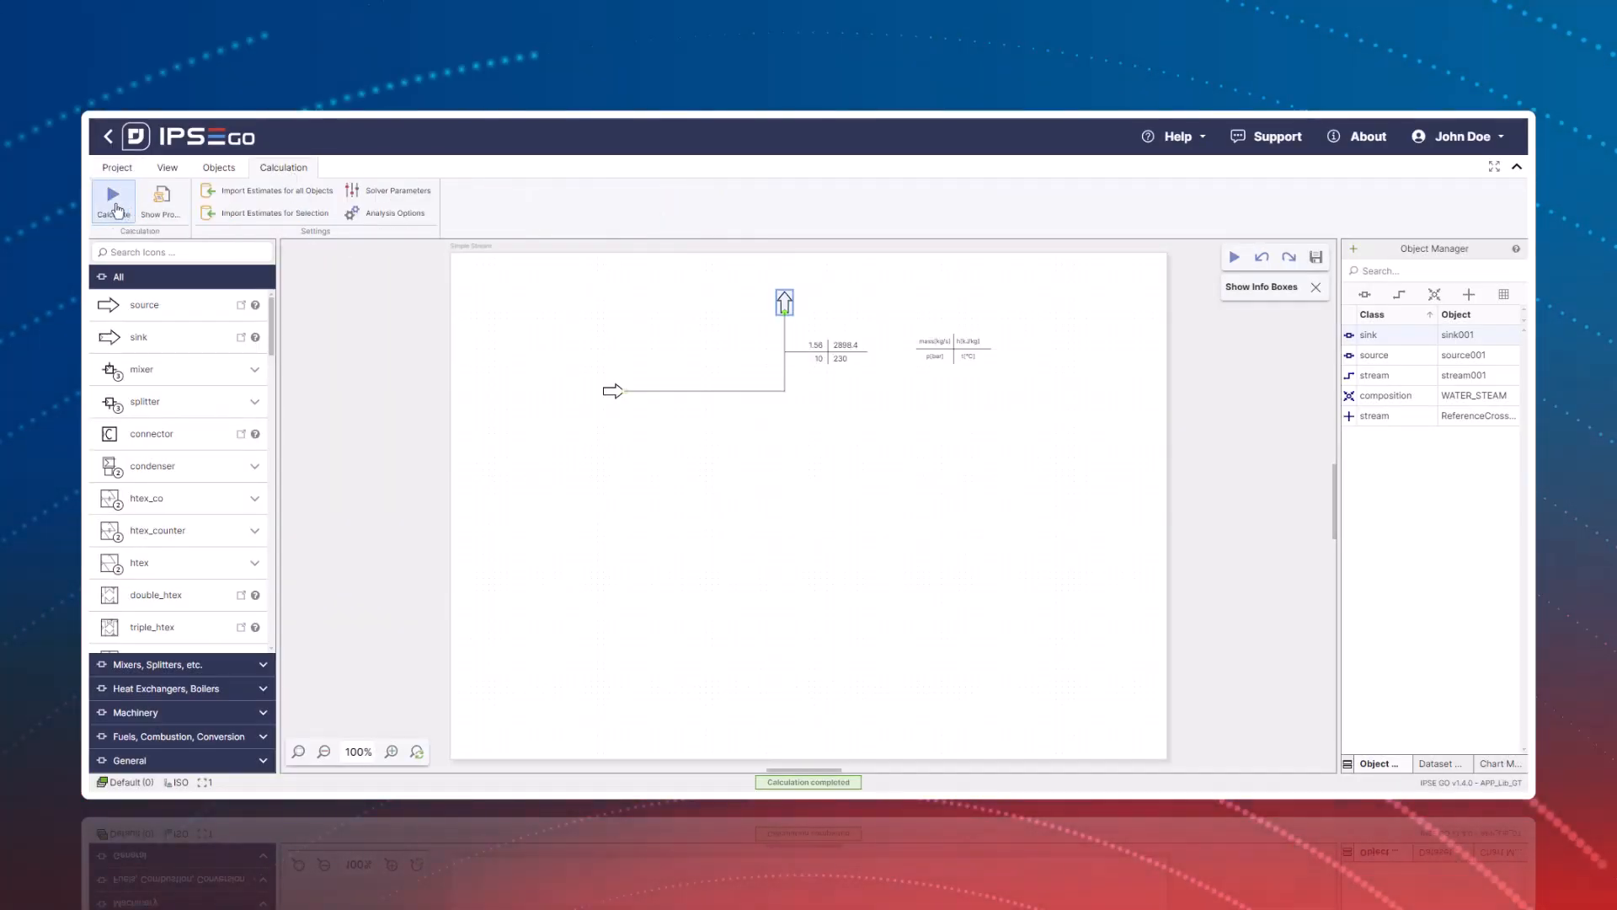
left_click(115, 208)
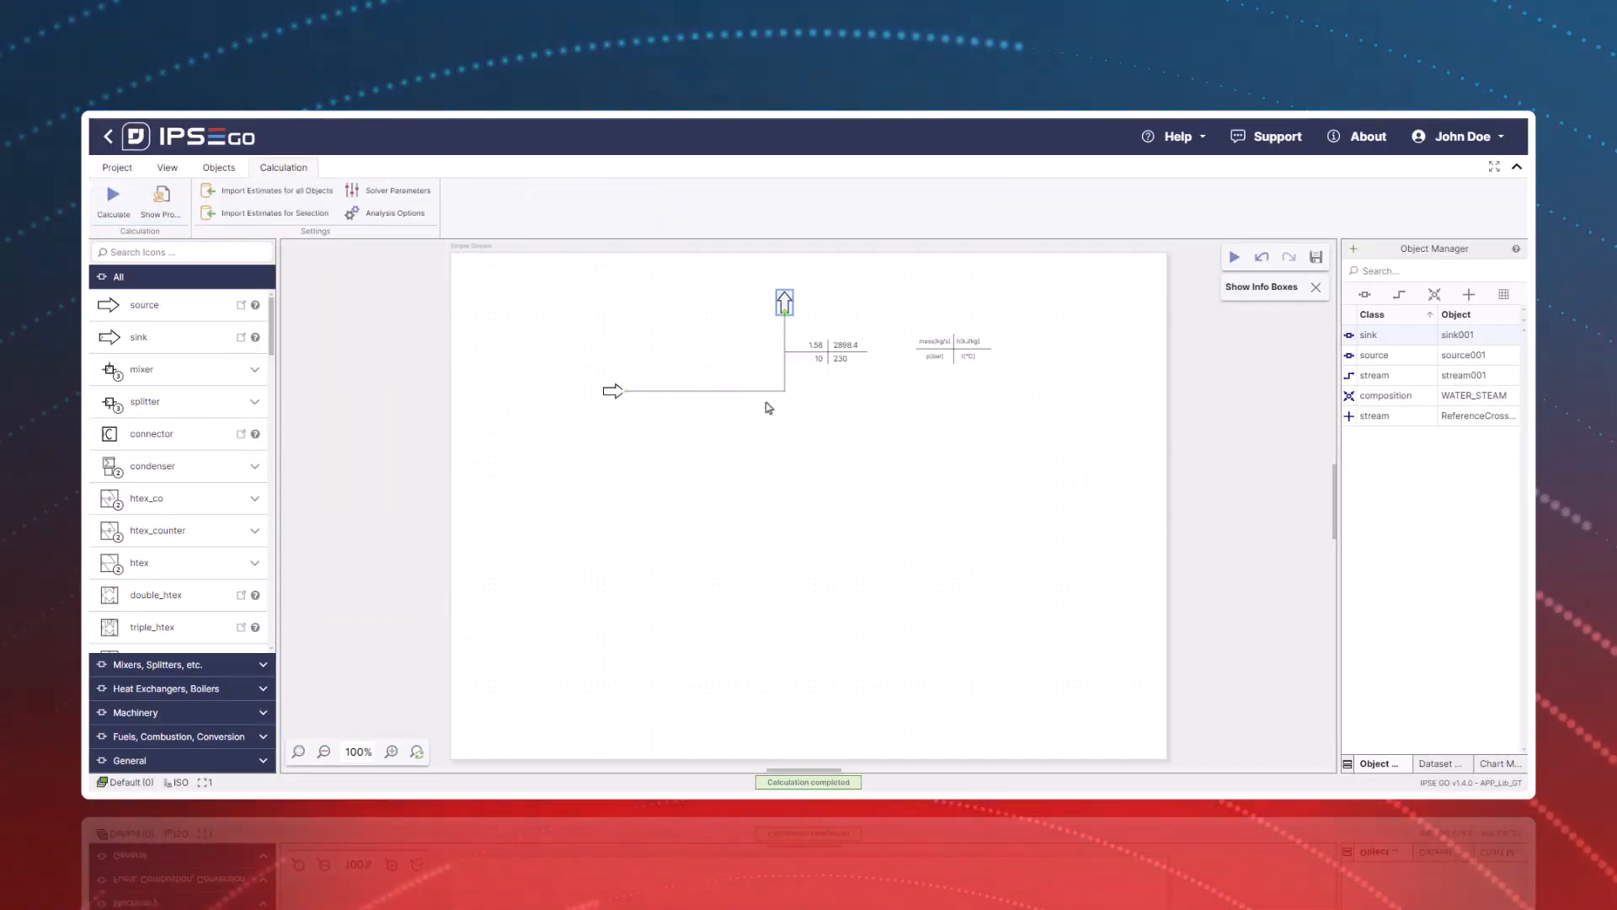
left_click(117, 168)
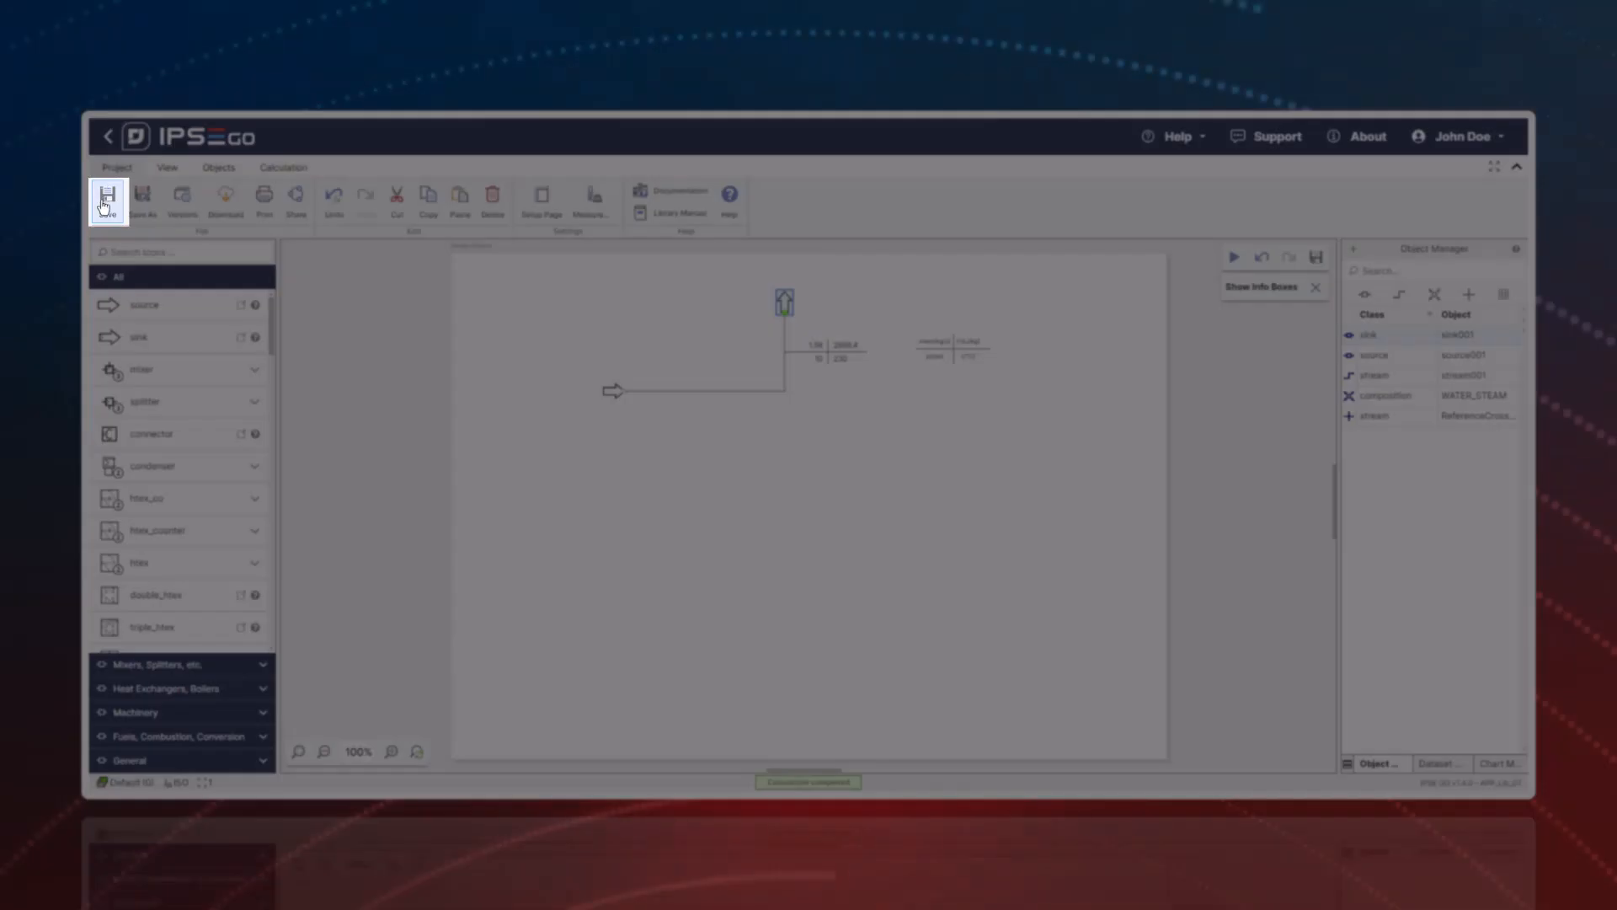
left_click(105, 206)
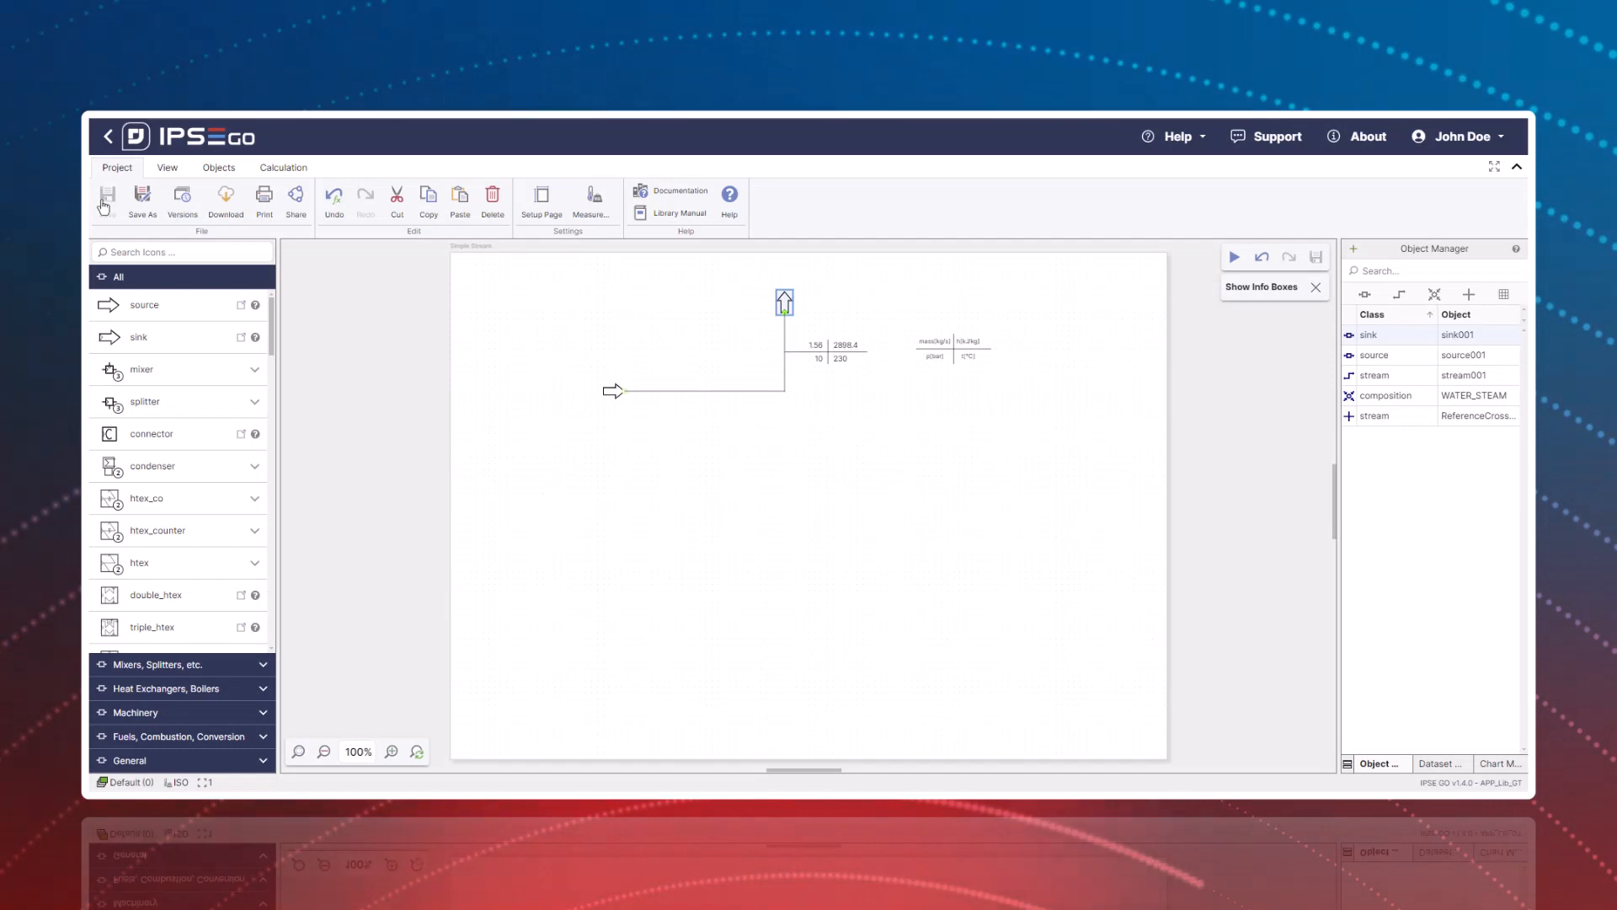
- Return to the project dashboard and look through the available help resources
left_click(109, 147)
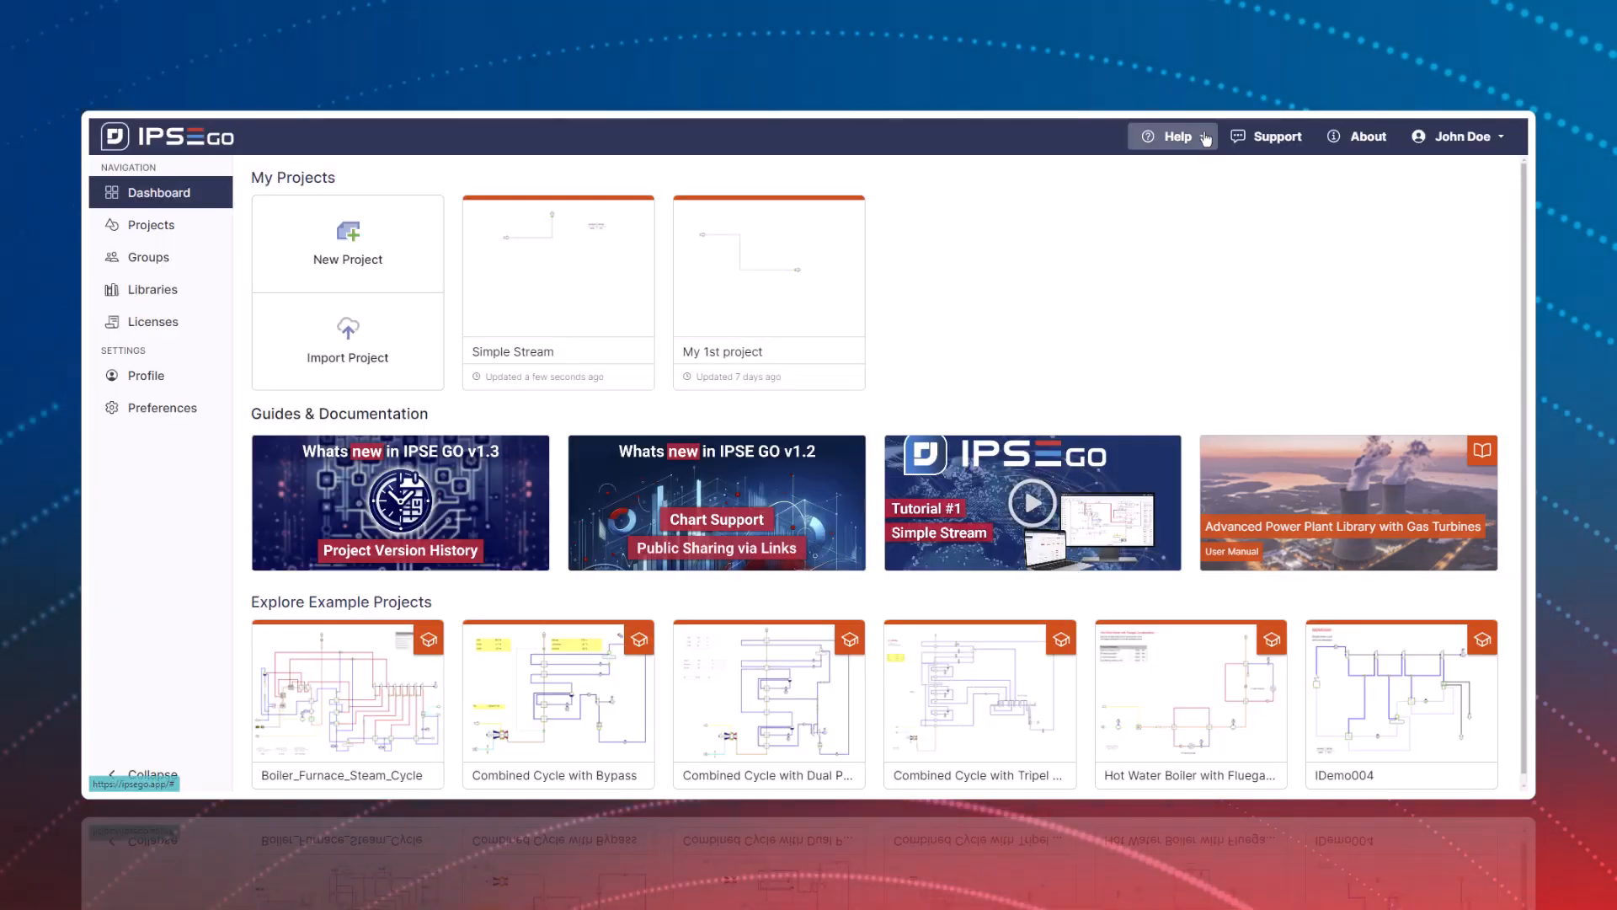
left_click(1206, 138)
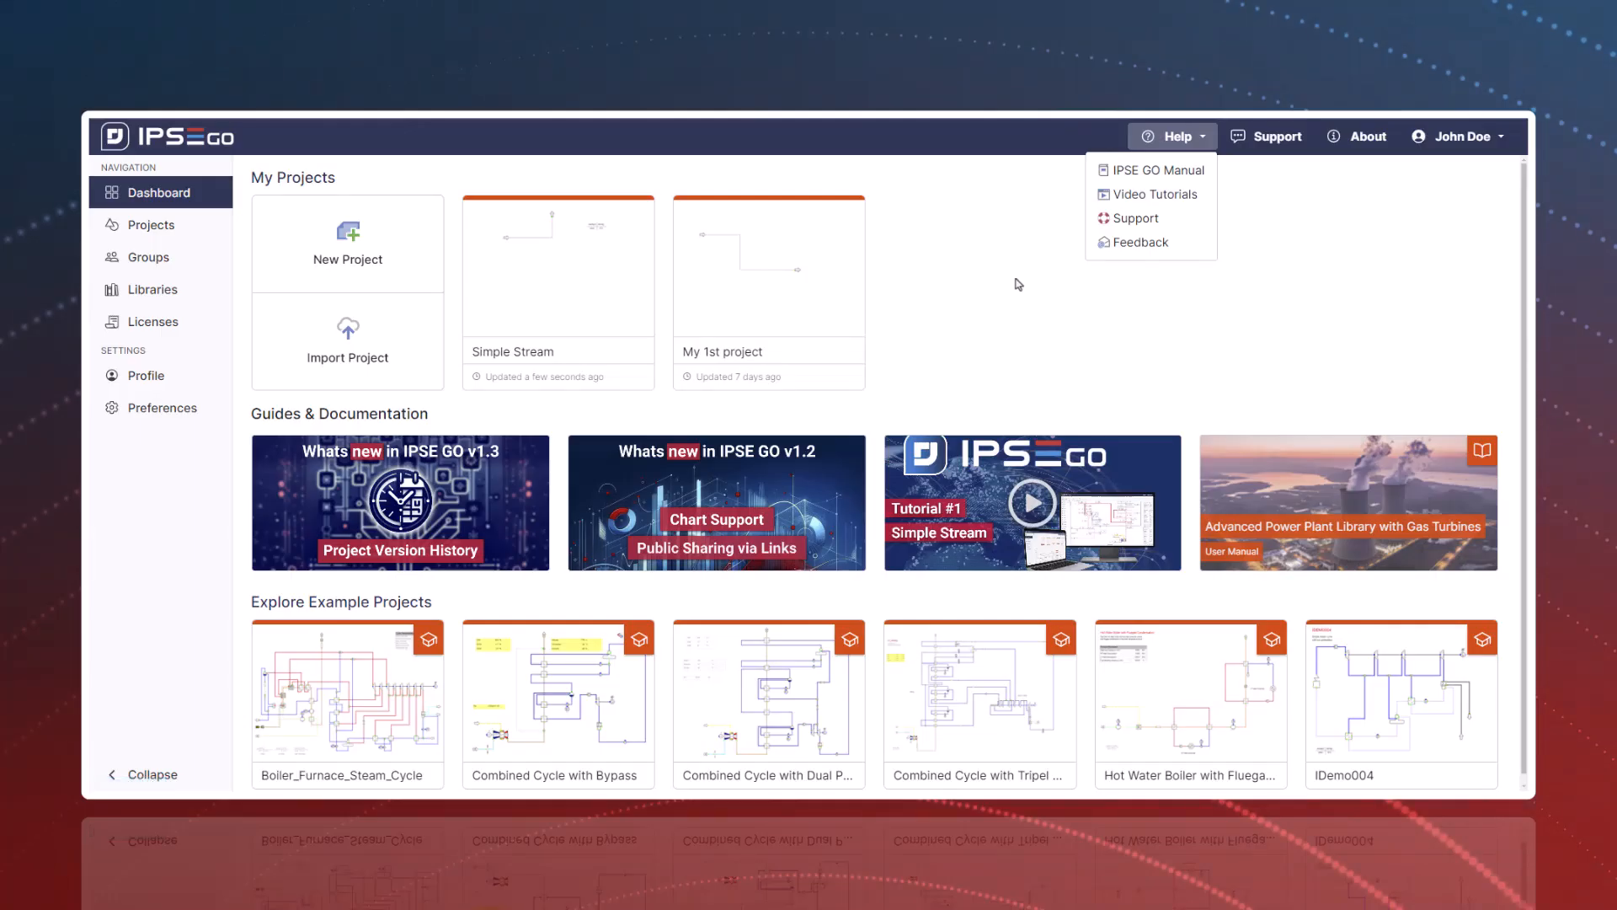
left_click(1022, 292)
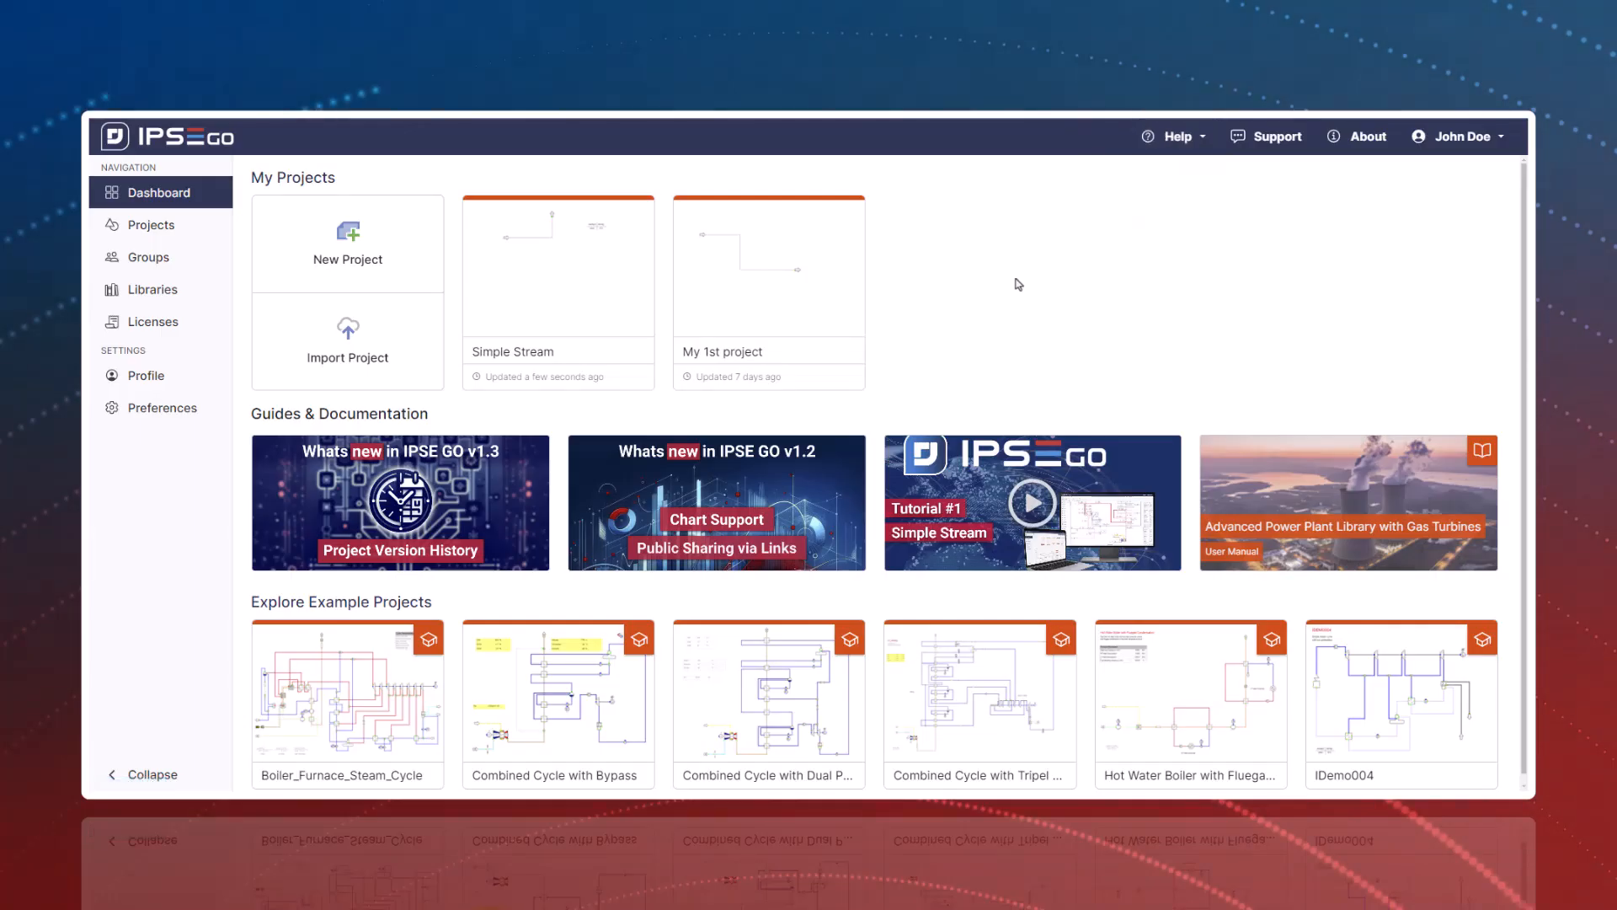